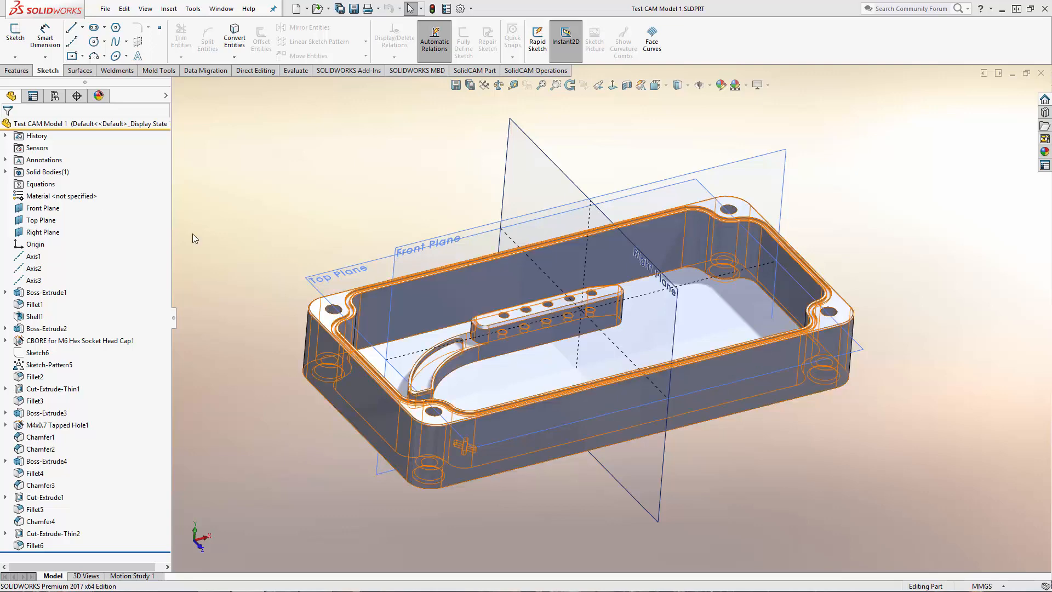
{"action": "middle_click_drag", "start_coordinate": [409, 327], "coordinate": [638, 293]}
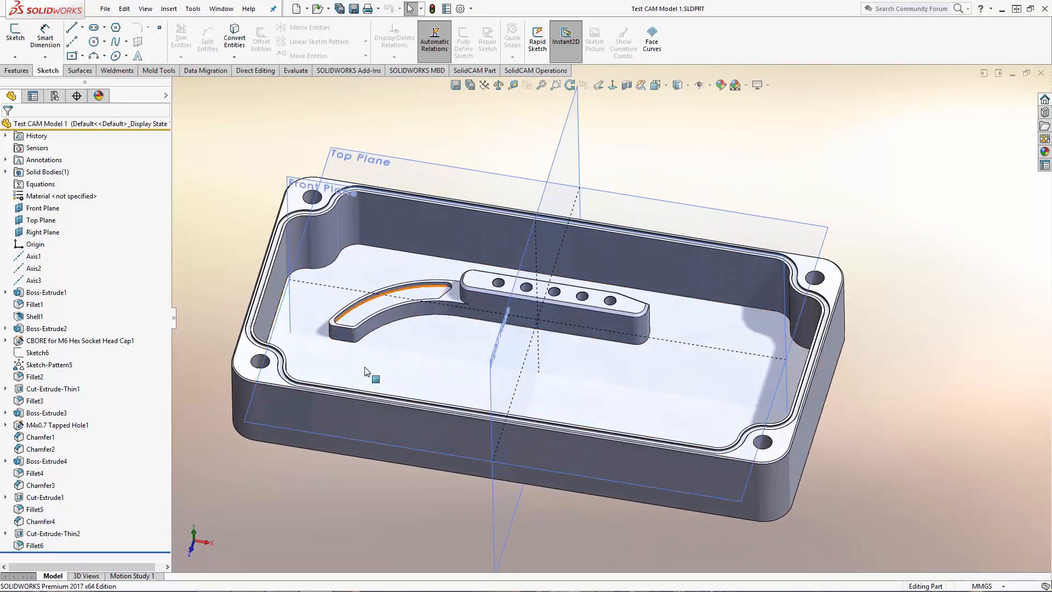
{"action": "middle_click_drag", "start_coordinate": [327, 264], "coordinate": [372, 253]}
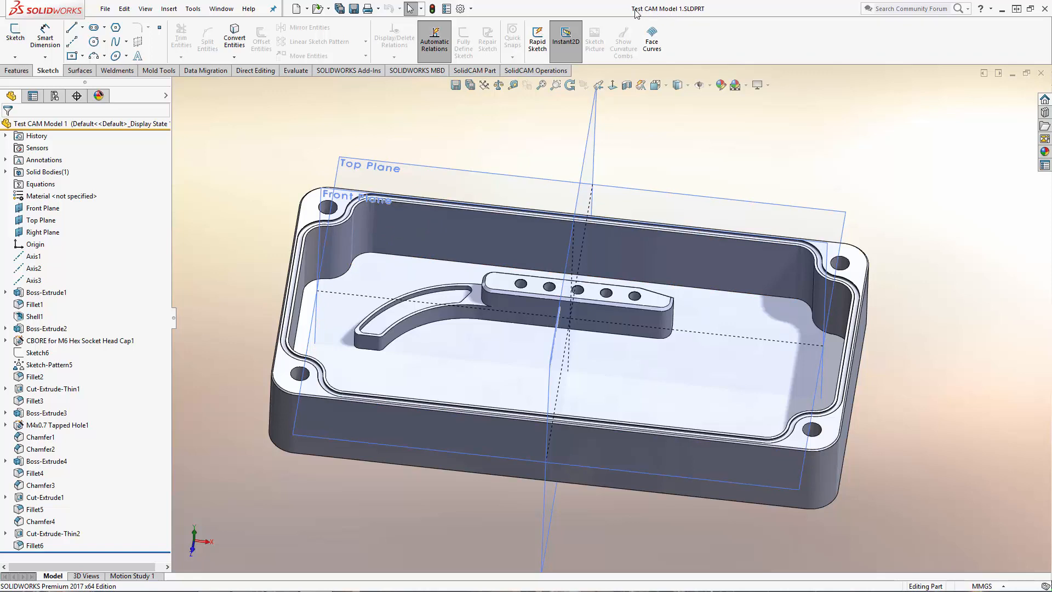
{"action": "mouse_move", "coordinate": [673, 12]}
{"action": "middle_click_drag", "start_coordinate": [234, 310], "coordinate": [538, 252]}
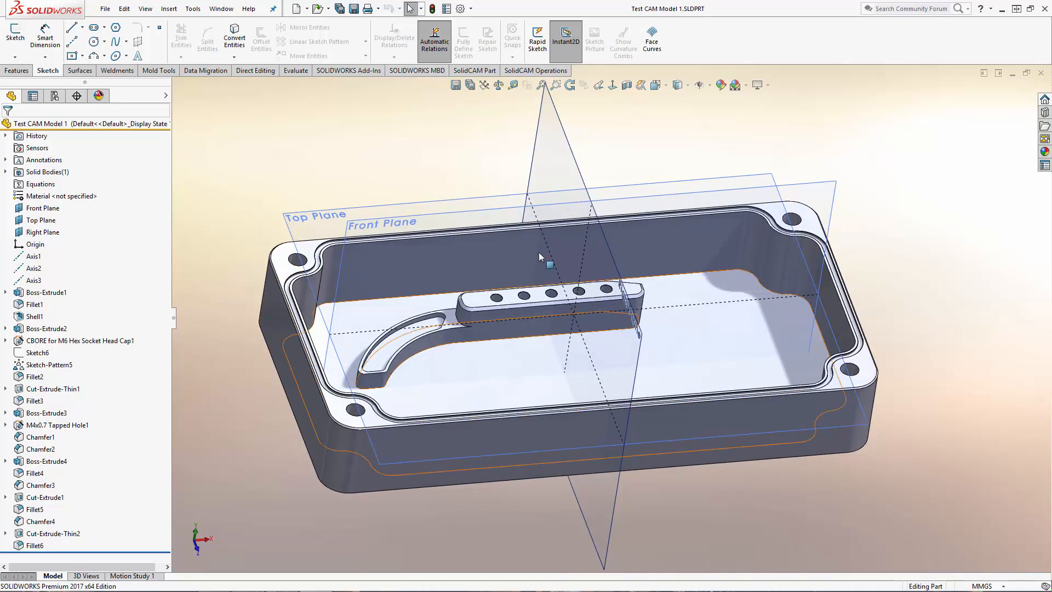
{"action": "middle_click_drag", "start_coordinate": [461, 276], "coordinate": [488, 300]}
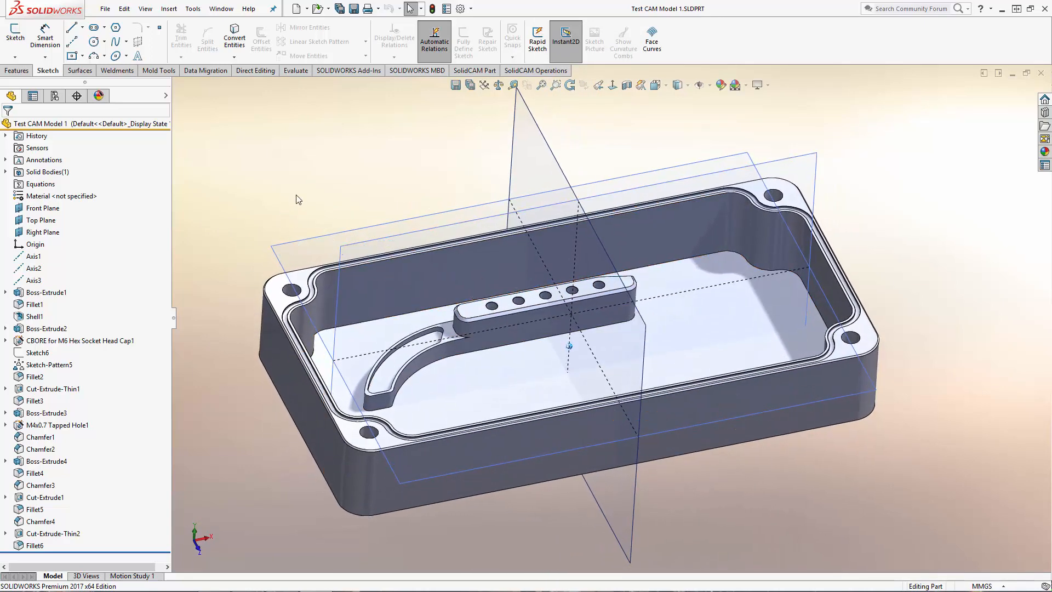
{"action": "middle_click_drag", "start_coordinate": [296, 199], "coordinate": [279, 179]}
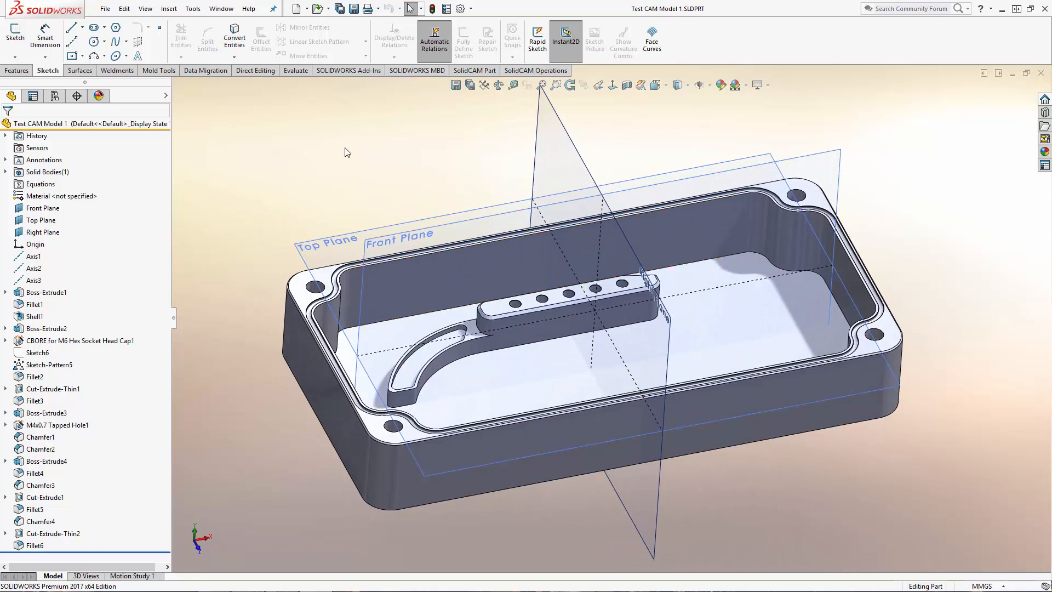
- Check in the add-ins list that SolidCAM2015 is active and loads at start-up, and accept the list
{"action": "left_click", "coordinate": [194, 9]}
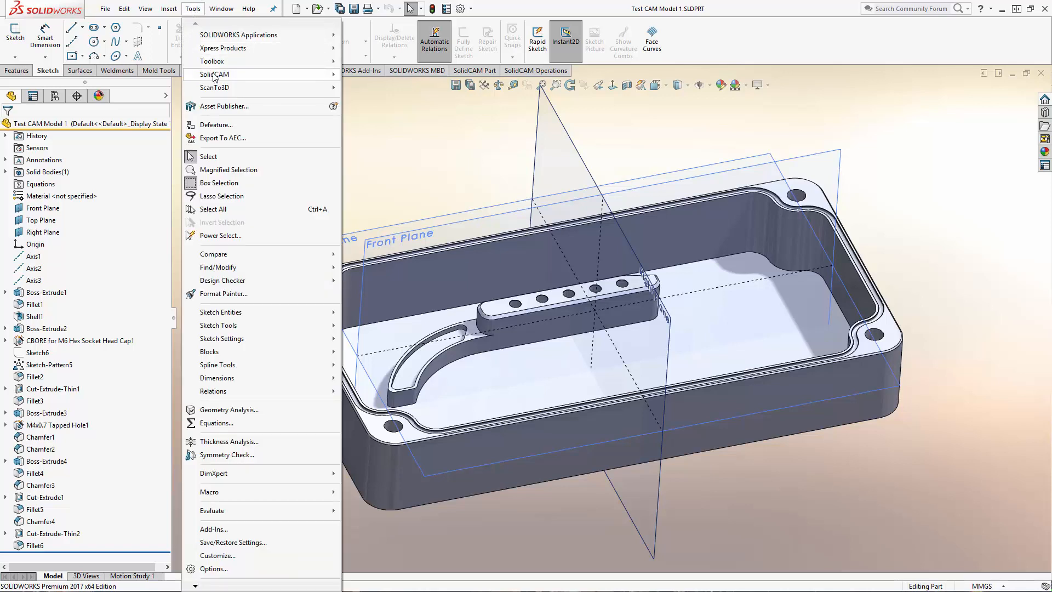
{"action": "mouse_move", "coordinate": [211, 77]}
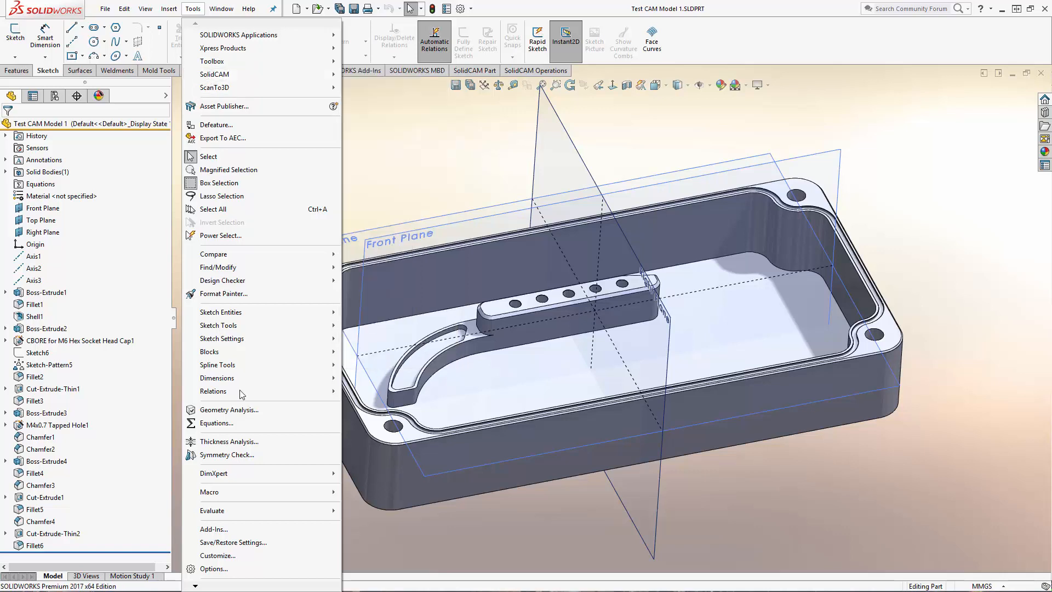
{"action": "left_click", "coordinate": [225, 530]}
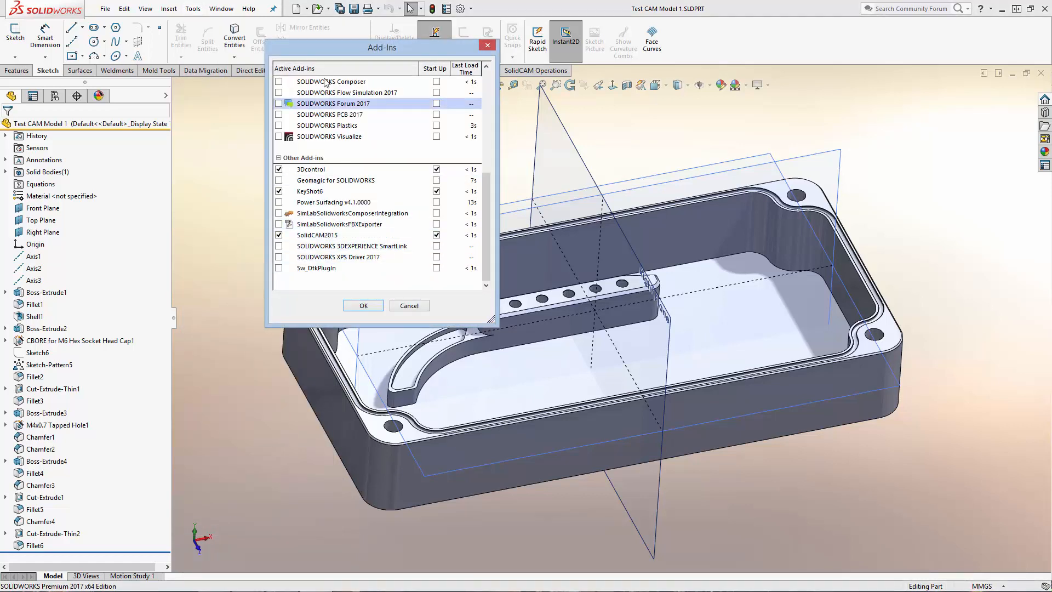
{"action": "left_click", "coordinate": [279, 235]}
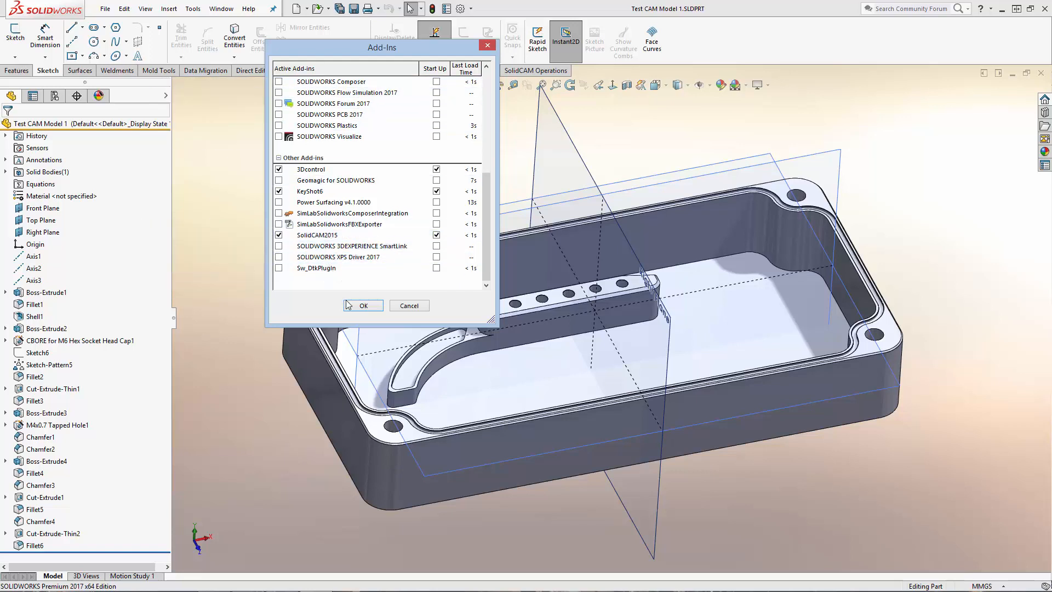
{"action": "left_click", "coordinate": [364, 306]}
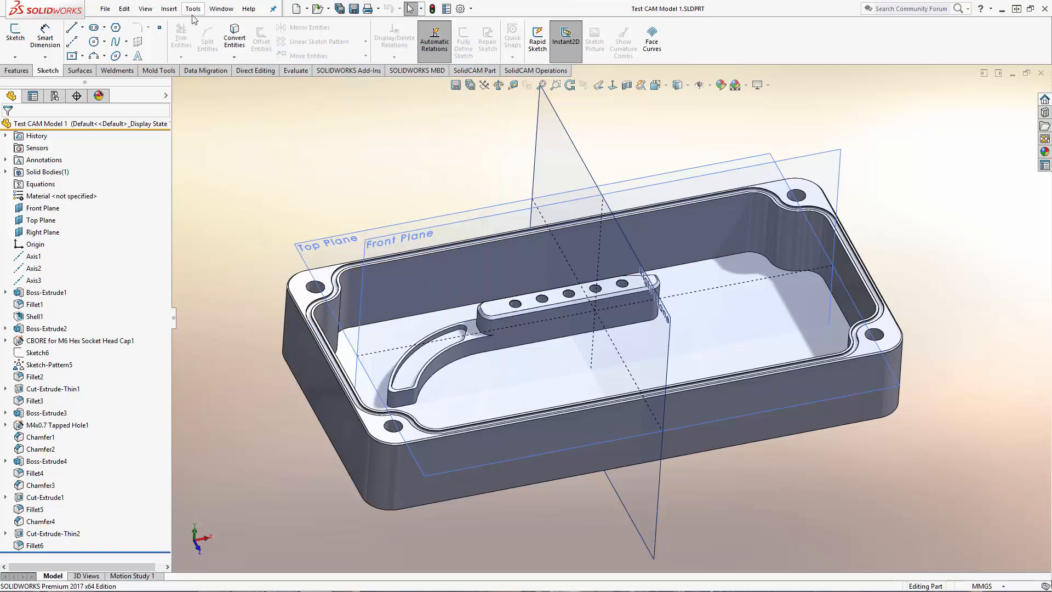
- In the SolidCAM CAM-Part settings, make new CAM-Parts external SolidCAM projects, toggle their compressed-mode creation and adjust the compression factor
{"action": "left_click", "coordinate": [193, 9]}
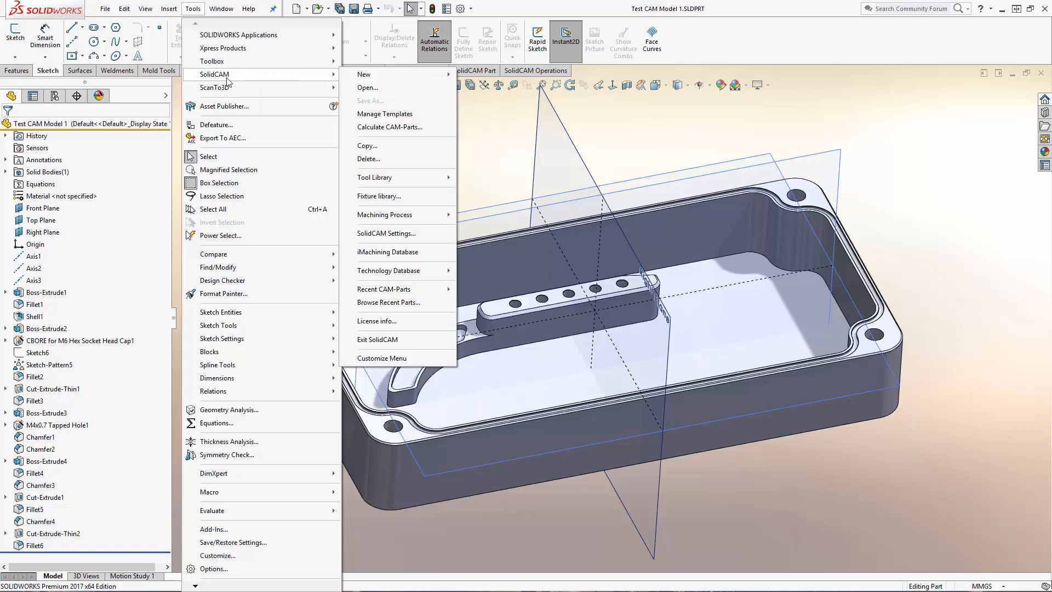
{"action": "left_click", "coordinate": [376, 236]}
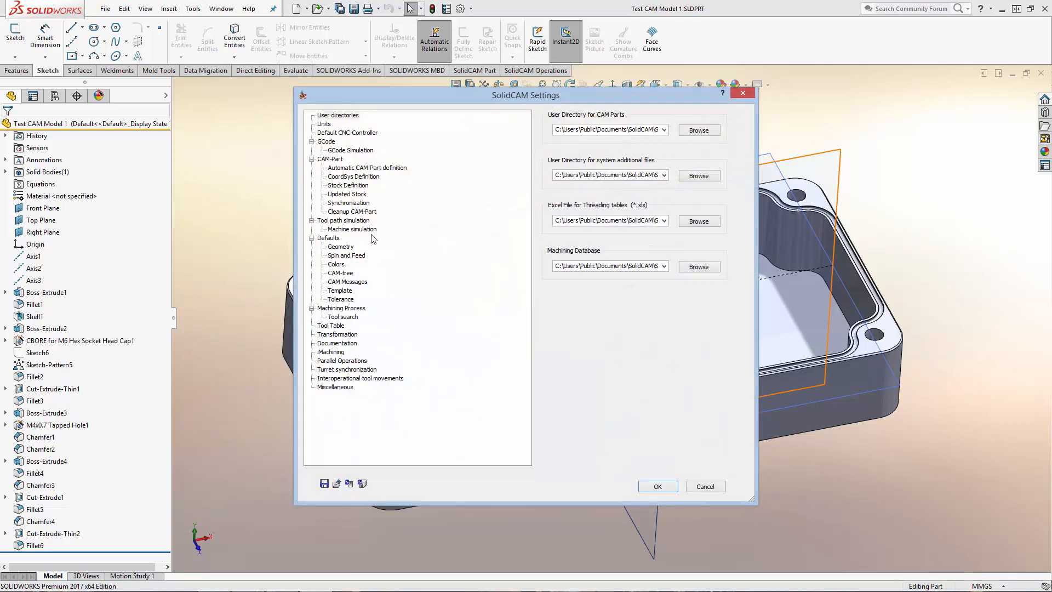
{"action": "left_click", "coordinate": [332, 160]}
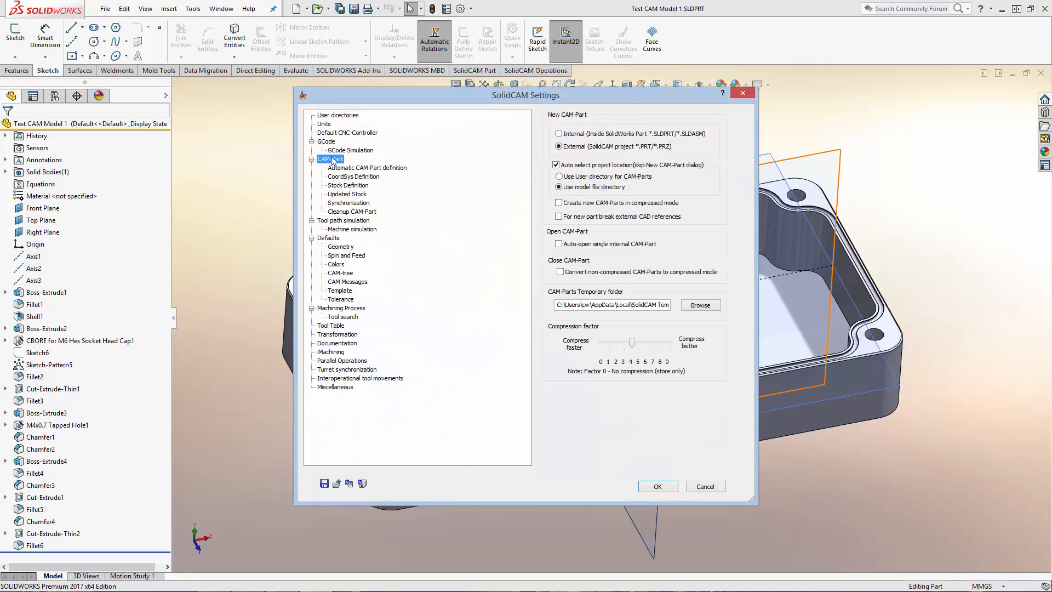
{"action": "left_click_drag", "start_coordinate": [526, 100], "coordinate": [411, 132]}
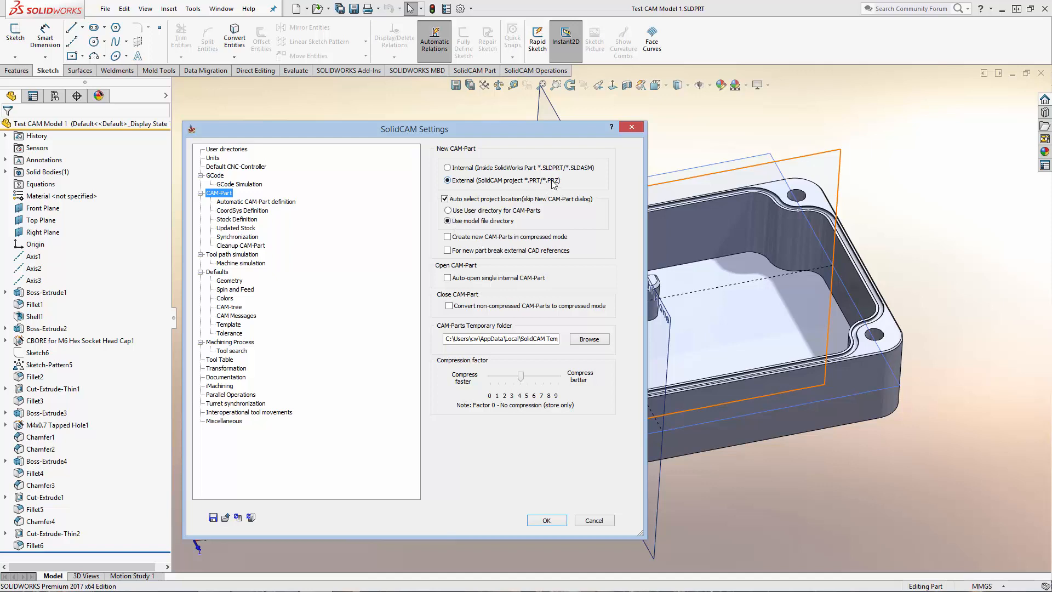
{"action": "left_click", "coordinate": [448, 181]}
{"action": "left_click", "coordinate": [448, 238]}
{"action": "left_click_drag", "start_coordinate": [522, 377], "coordinate": [563, 379]}
{"action": "left_click_drag", "start_coordinate": [558, 378], "coordinate": [491, 378]}
{"action": "left_click", "coordinate": [546, 521]}
- Create a new SolidCAM Milling part from the open model
{"action": "left_click", "coordinate": [195, 9]}
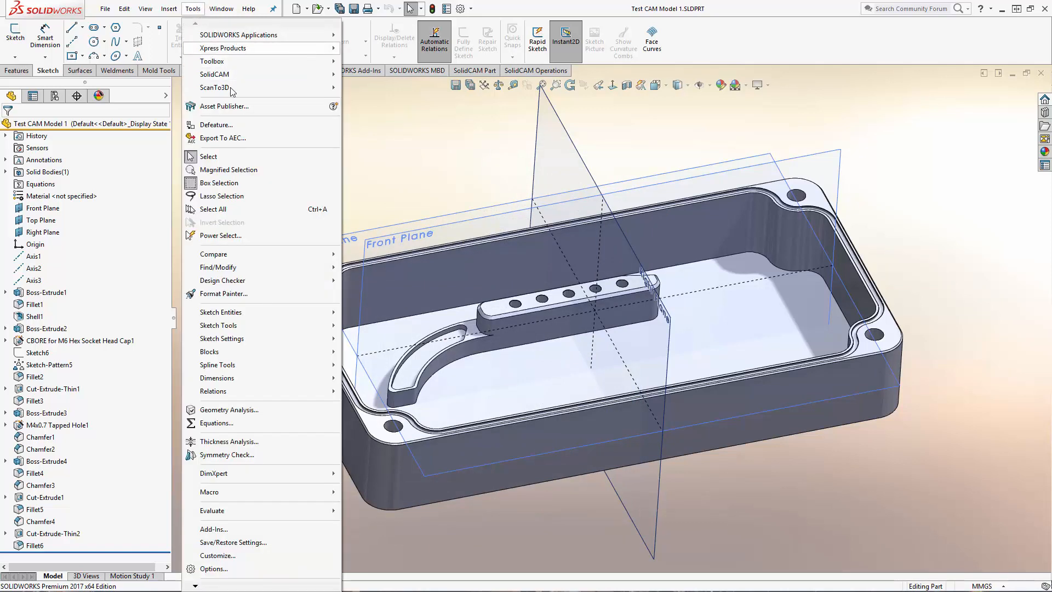
{"action": "mouse_move", "coordinate": [236, 75]}
{"action": "mouse_move", "coordinate": [400, 76]}
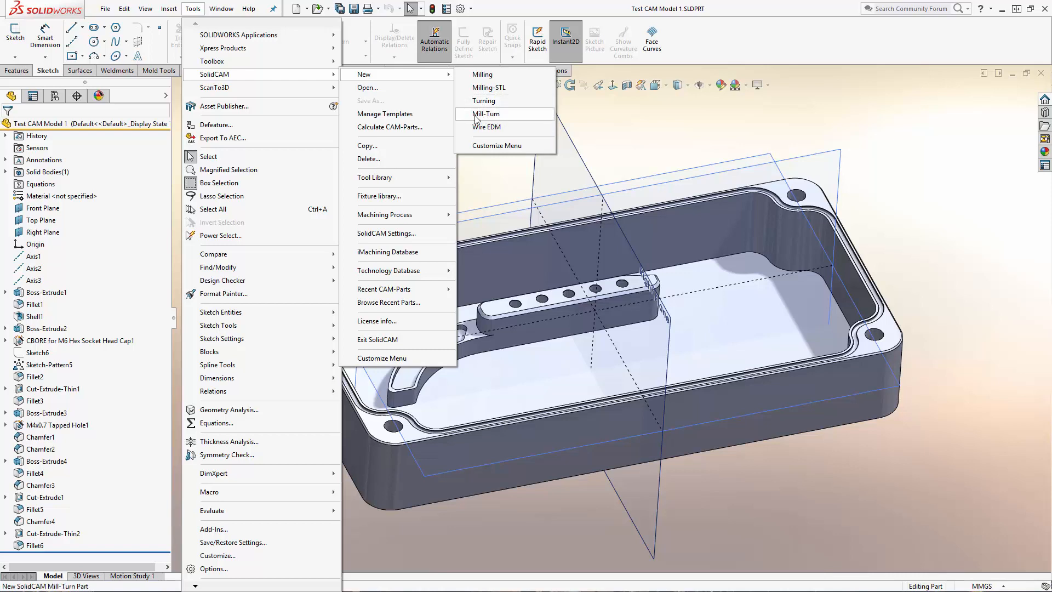
{"action": "left_click", "coordinate": [482, 76]}
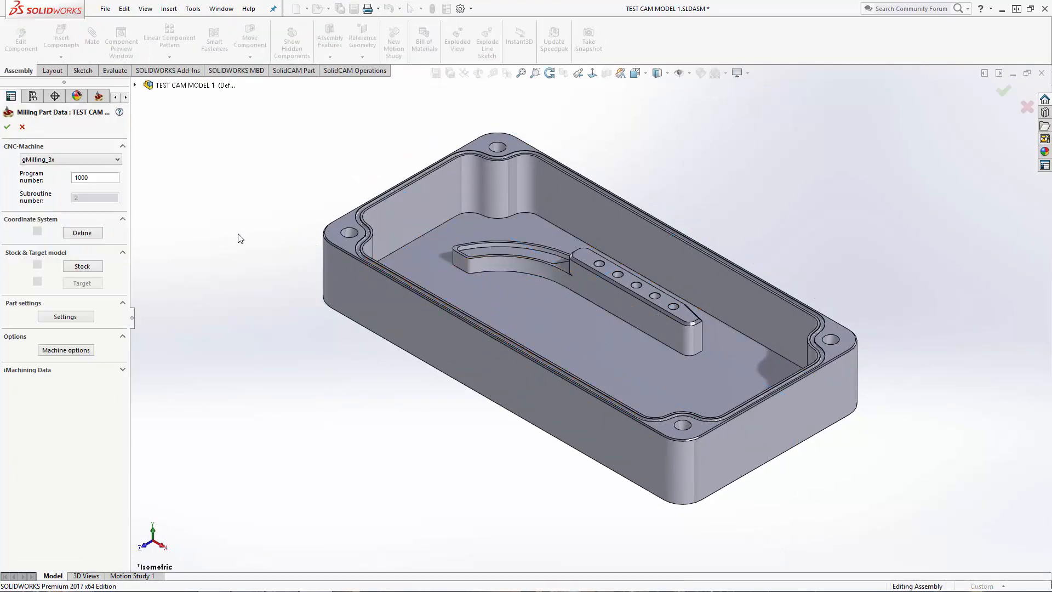
{"action": "mouse_move", "coordinate": [238, 235]}
{"action": "middle_mouse_down"}
{"action": "mouse_move", "coordinate": [263, 235]}
{"action": "mouse_move", "coordinate": [284, 261]}
{"action": "mouse_move", "coordinate": [523, 307]}
{"action": "mouse_move", "coordinate": [379, 251]}
{"action": "mouse_move", "coordinate": [438, 357]}
{"action": "mouse_move", "coordinate": [512, 275]}
{"action": "mouse_move", "coordinate": [463, 299]}
{"action": "middle_mouse_up"}
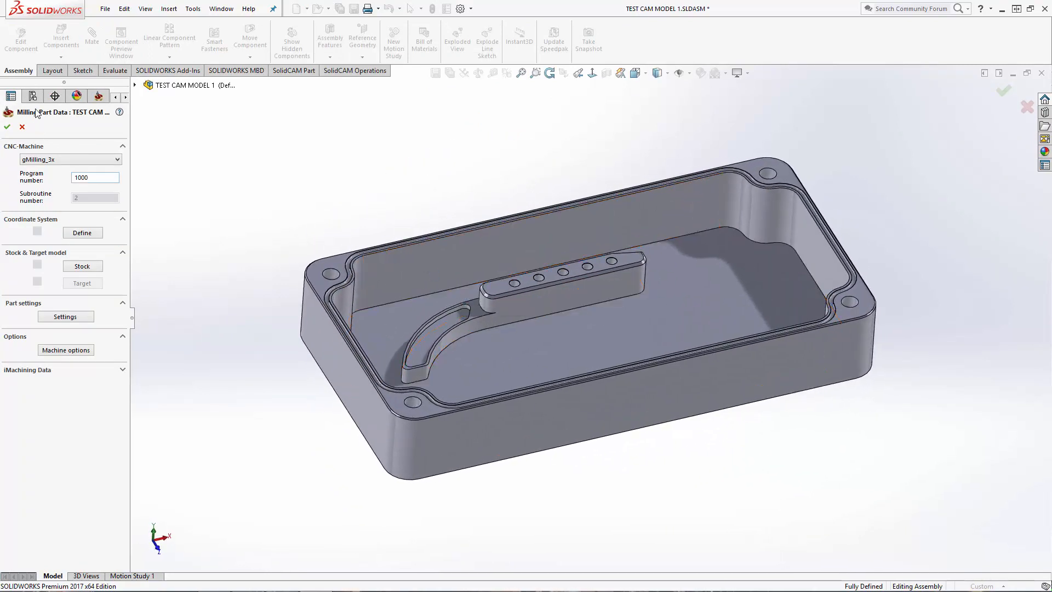
{"action": "middle_click_drag", "start_coordinate": [255, 175], "coordinate": [376, 223]}
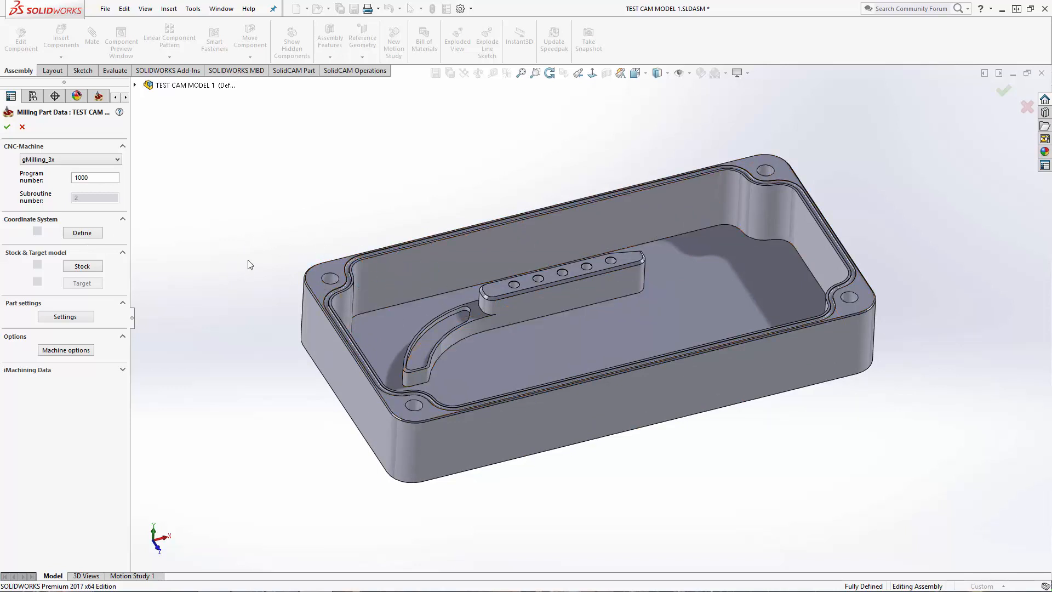
{"action": "middle_click_drag", "start_coordinate": [386, 290], "coordinate": [399, 266]}
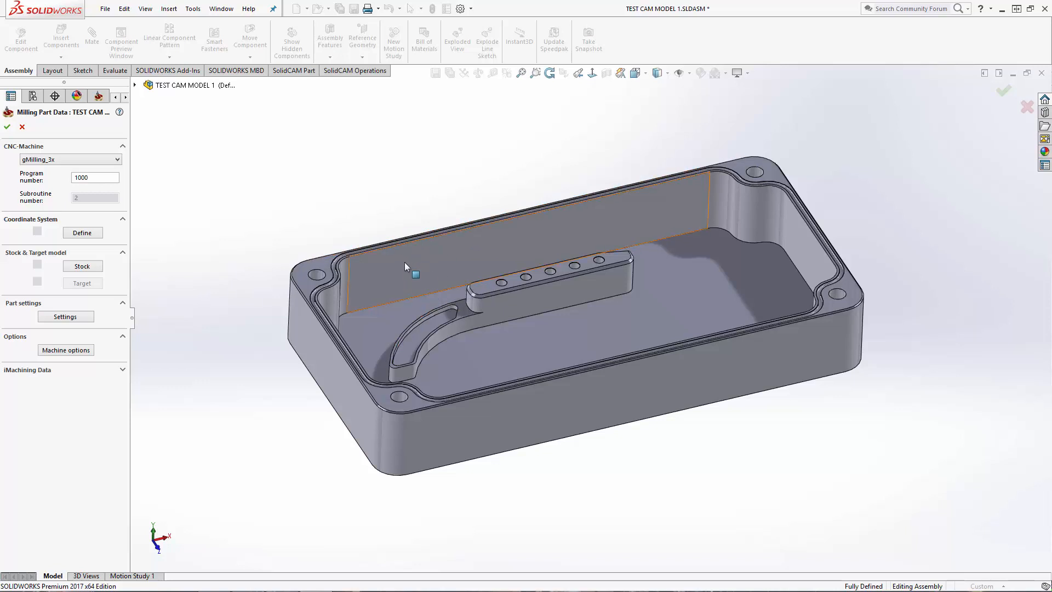
{"action": "middle_click_drag", "start_coordinate": [437, 296], "coordinate": [380, 265]}
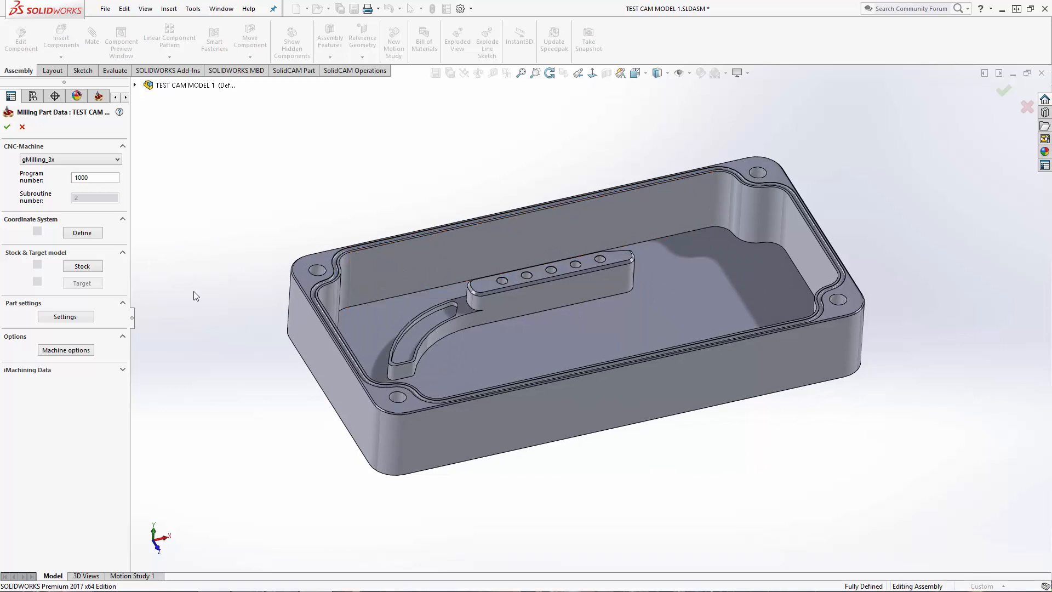
{"action": "middle_click_drag", "start_coordinate": [189, 281], "coordinate": [217, 279]}
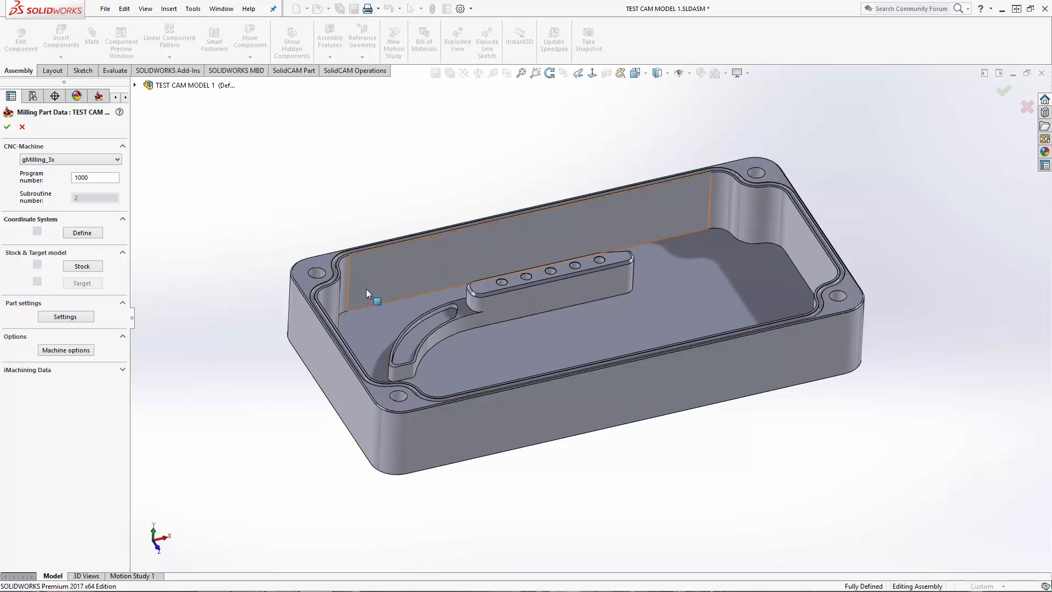
{"action": "middle_click_drag", "start_coordinate": [232, 226], "coordinate": [277, 218]}
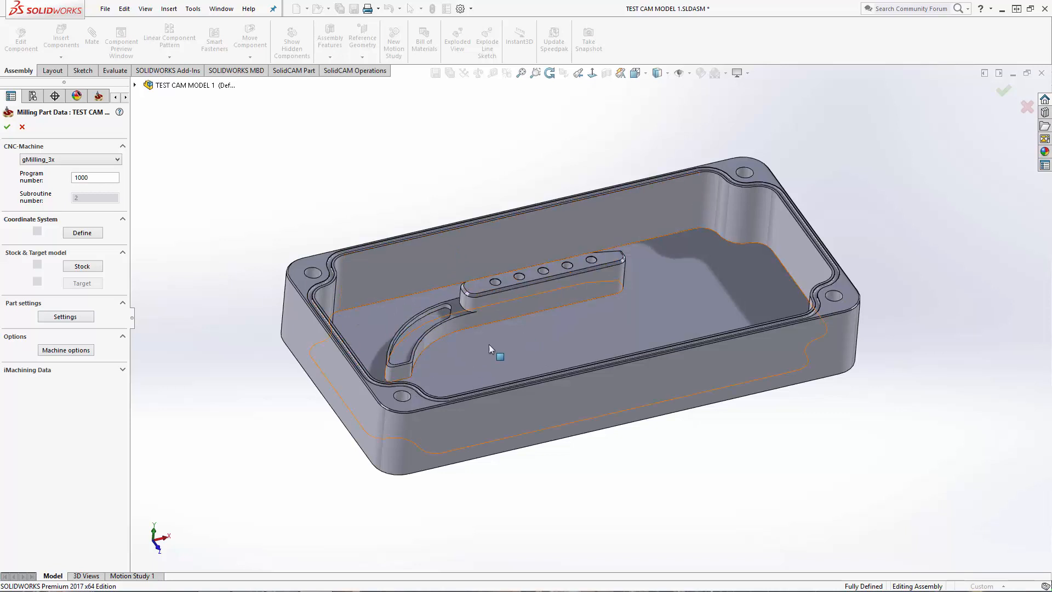
- Look through the list of available CNC machines for the milling part, from the mills to the turning and mill-turn entries
{"action": "left_click", "coordinate": [48, 160]}
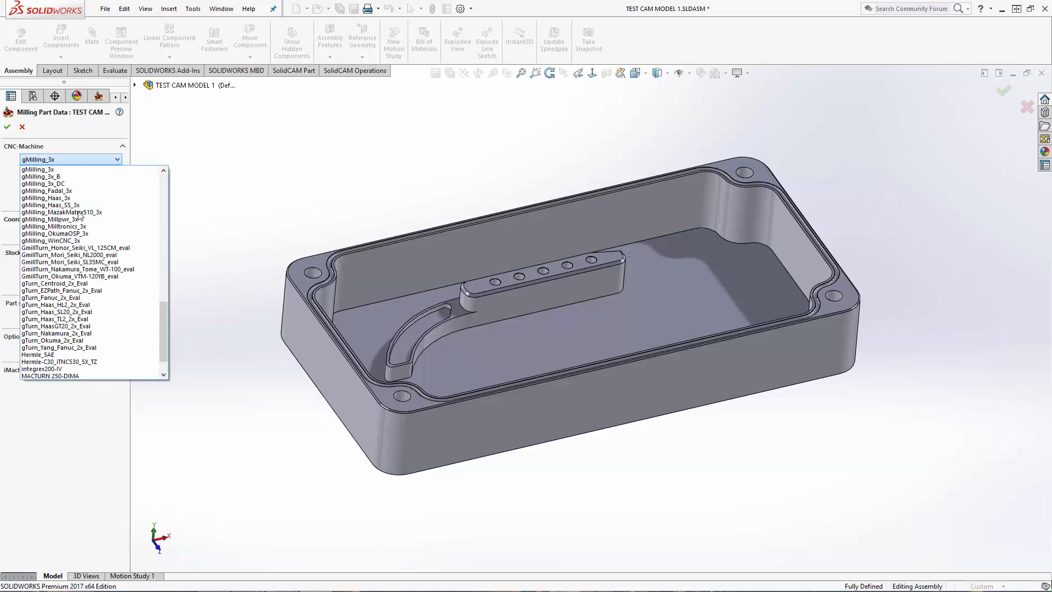
{"action": "left_click", "coordinate": [63, 170]}
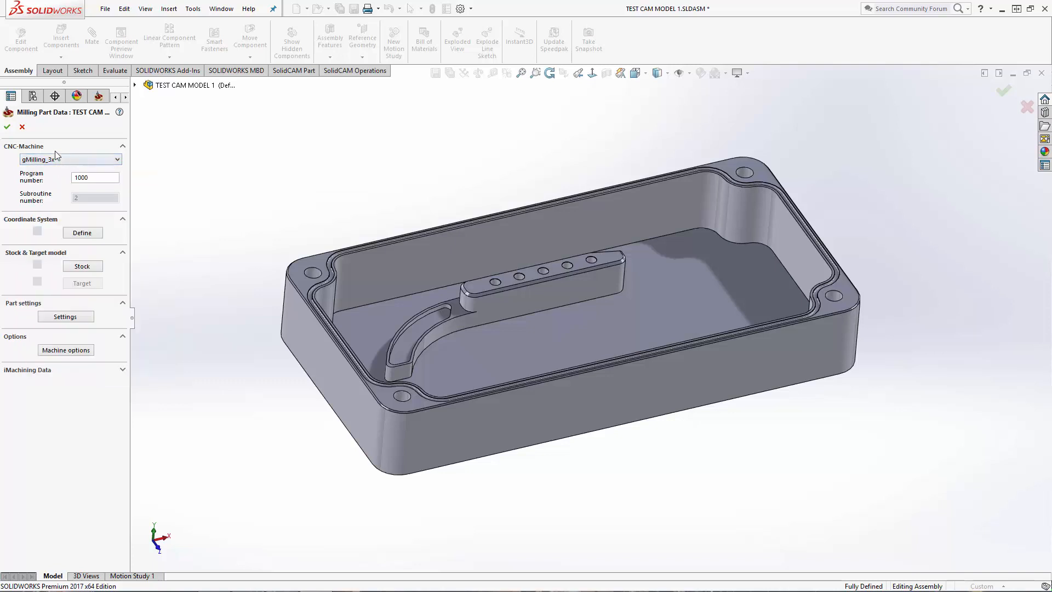
{"action": "left_click", "coordinate": [55, 159]}
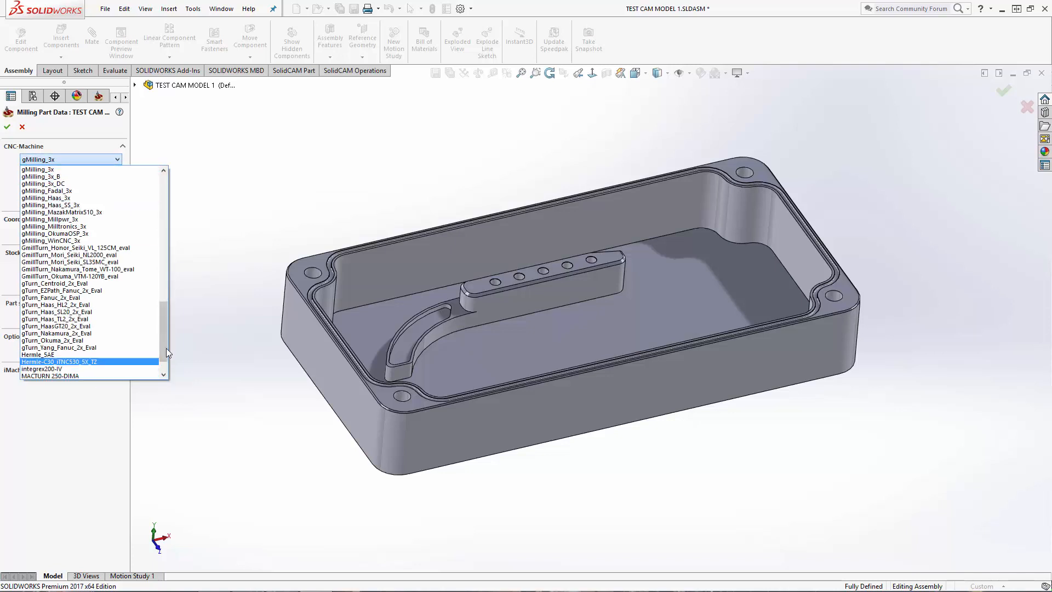
{"action": "scroll", "coordinate": [165, 350], "scroll_direction": "down", "scroll_amount": 1}
{"action": "scroll", "coordinate": [162, 329], "scroll_direction": "up", "scroll_amount": 6}
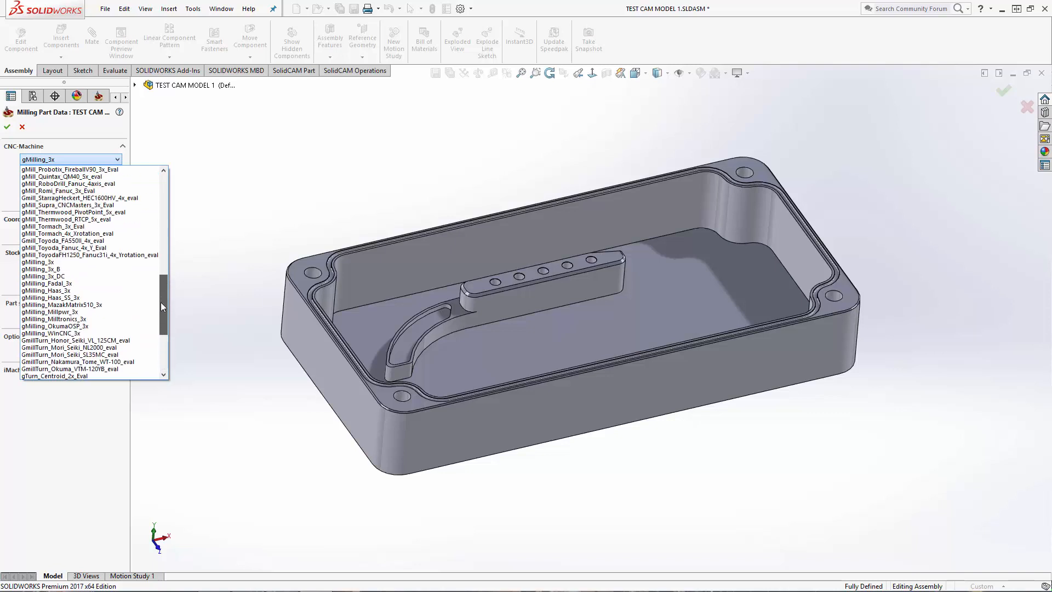
{"action": "scroll", "coordinate": [161, 306], "scroll_direction": "down", "scroll_amount": 6}
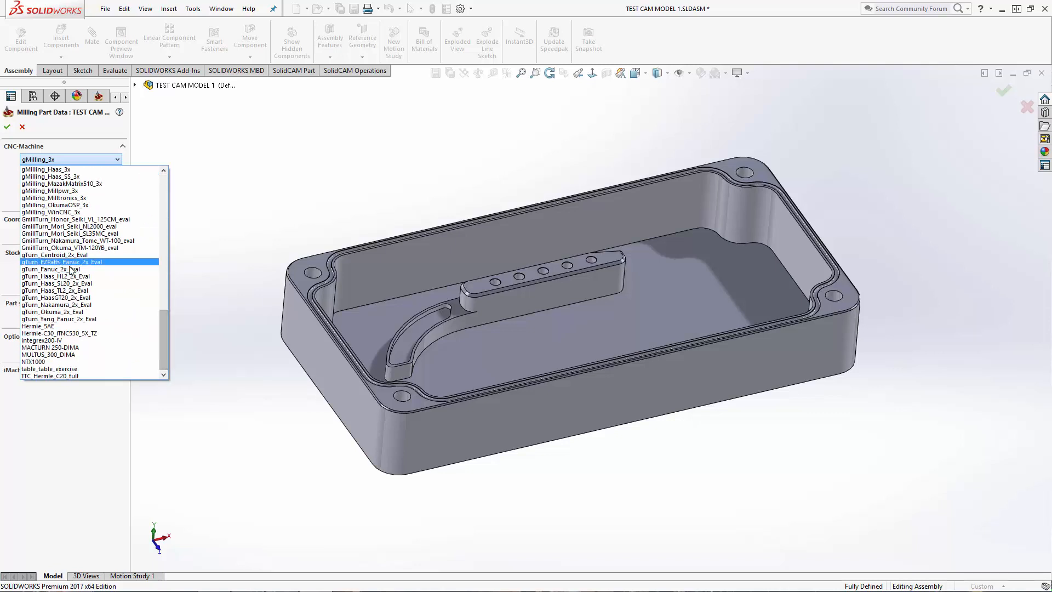
{"action": "left_click", "coordinate": [103, 138]}
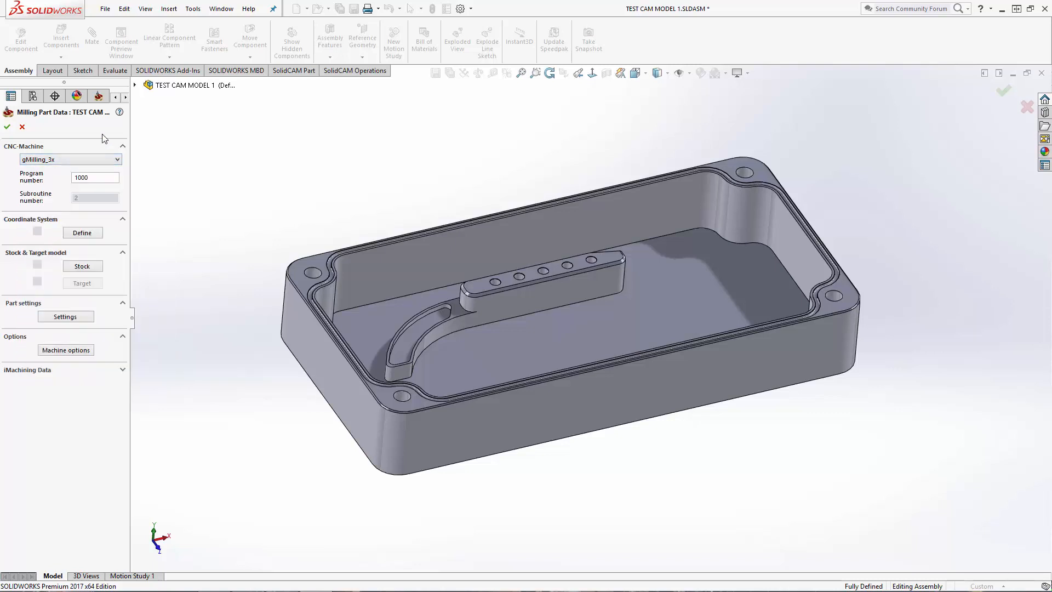
{"action": "left_click", "coordinate": [58, 160]}
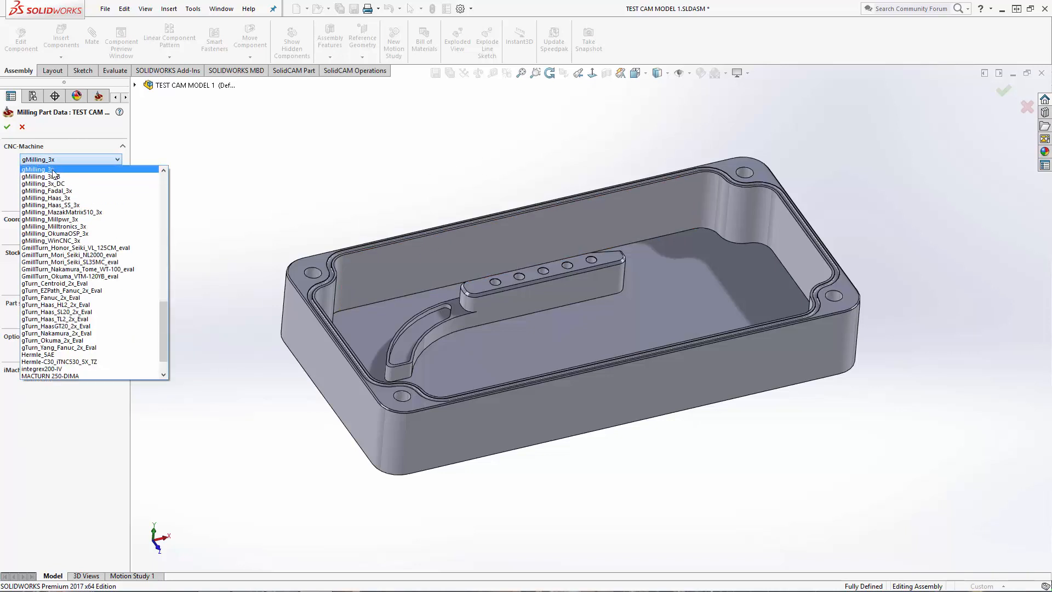
{"action": "left_click_drag", "start_coordinate": [162, 331], "coordinate": [161, 181]}
{"action": "left_click", "coordinate": [94, 135]}
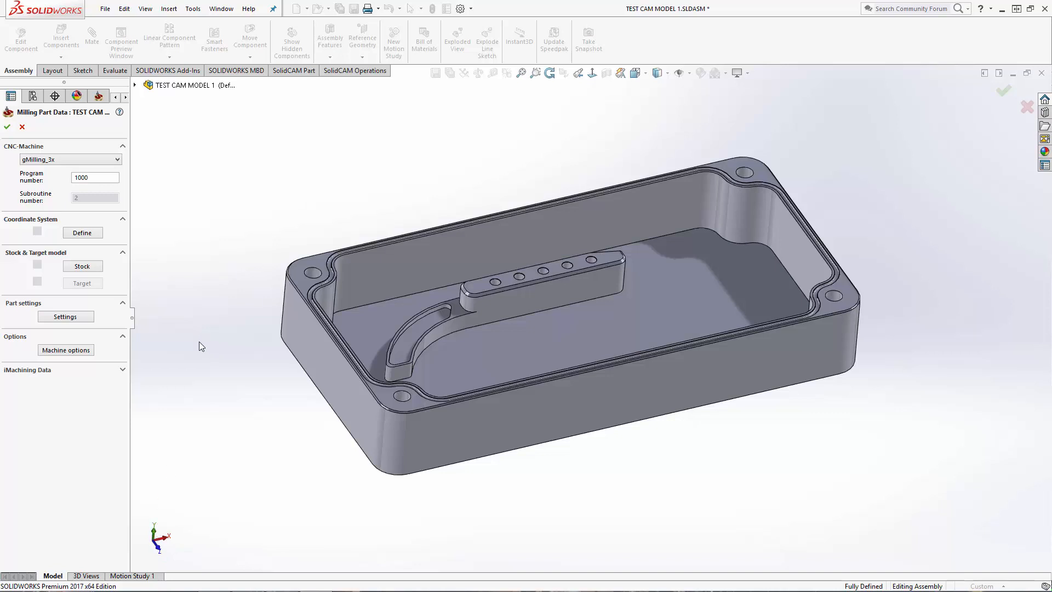
- Choose gMilling_3x as the CNC machine in the milling part data
{"action": "left_click", "coordinate": [57, 160]}
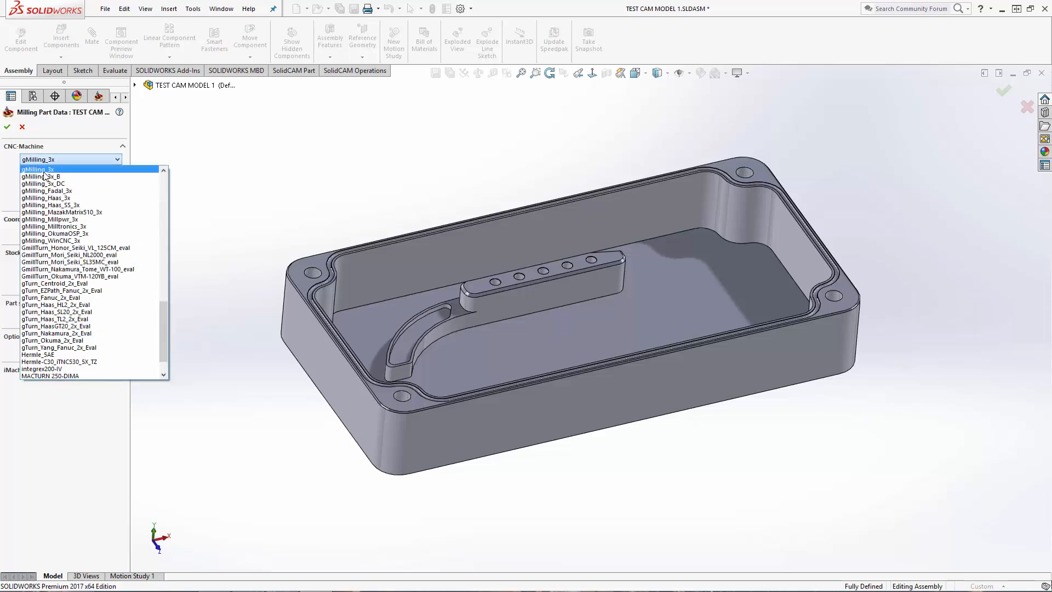
{"action": "left_click", "coordinate": [54, 170]}
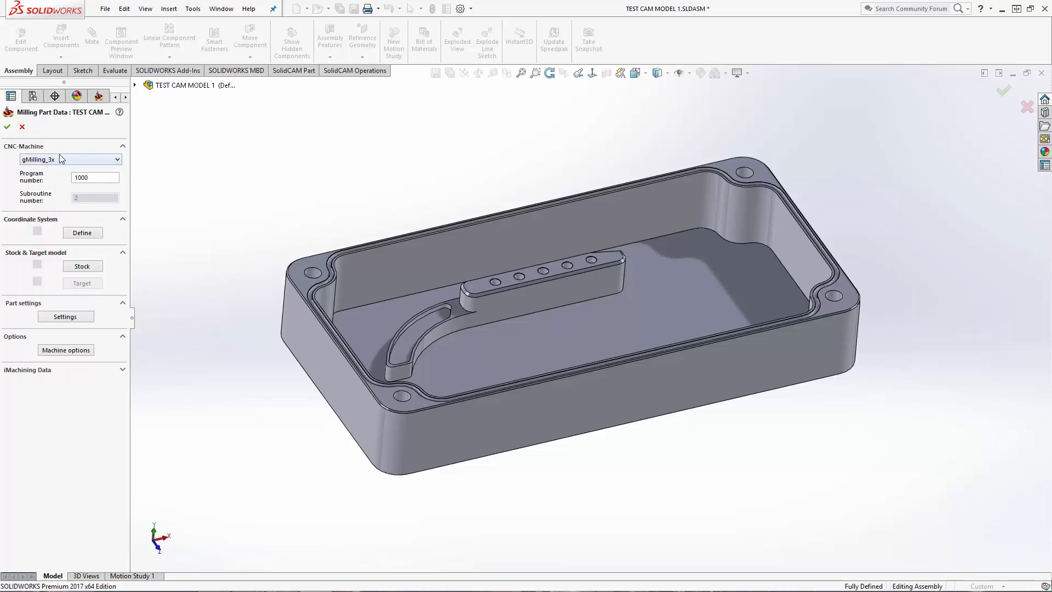
{"action": "left_click", "coordinate": [153, 167]}
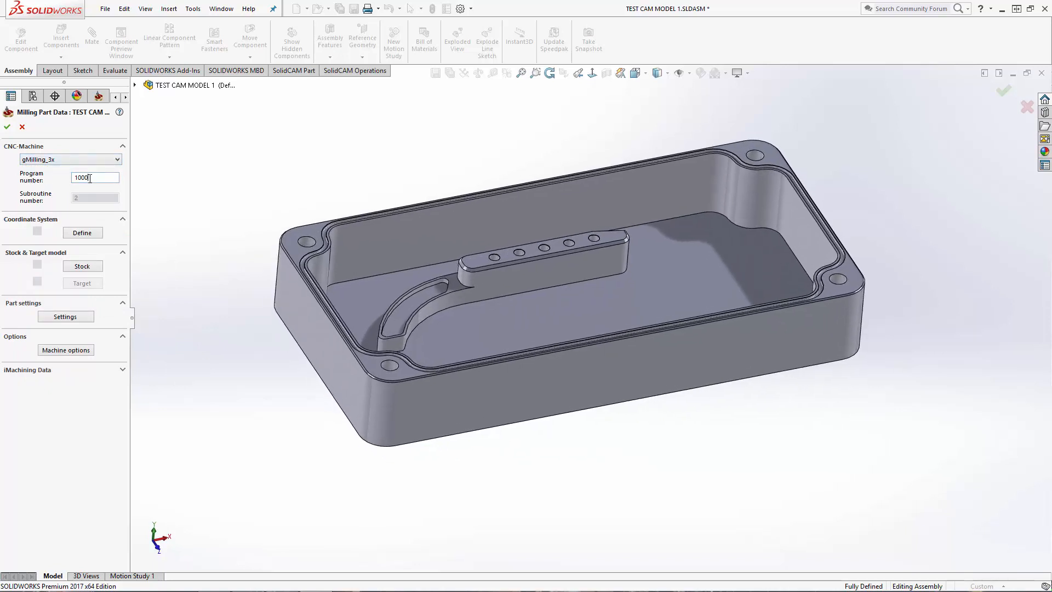
{"action": "double_click", "coordinate": [90, 177]}
{"action": "left_click", "coordinate": [170, 167]}
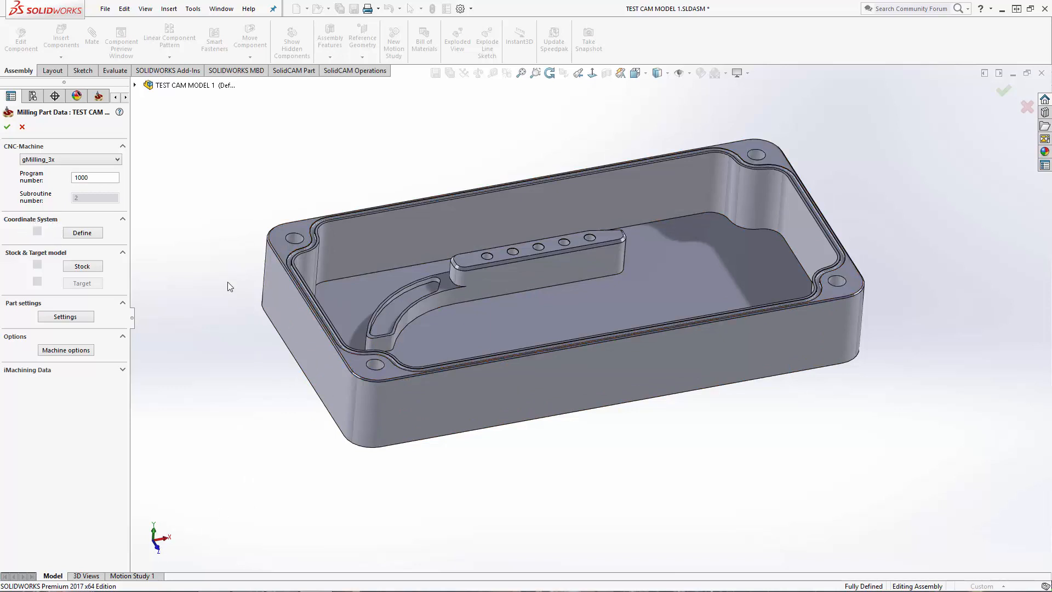
- Define the machine coordinate system from the box's narrow outer end face nearest the curved slot, with the origin at the corner of model box
{"action": "middle_click_drag", "start_coordinate": [234, 199], "coordinate": [228, 197]}
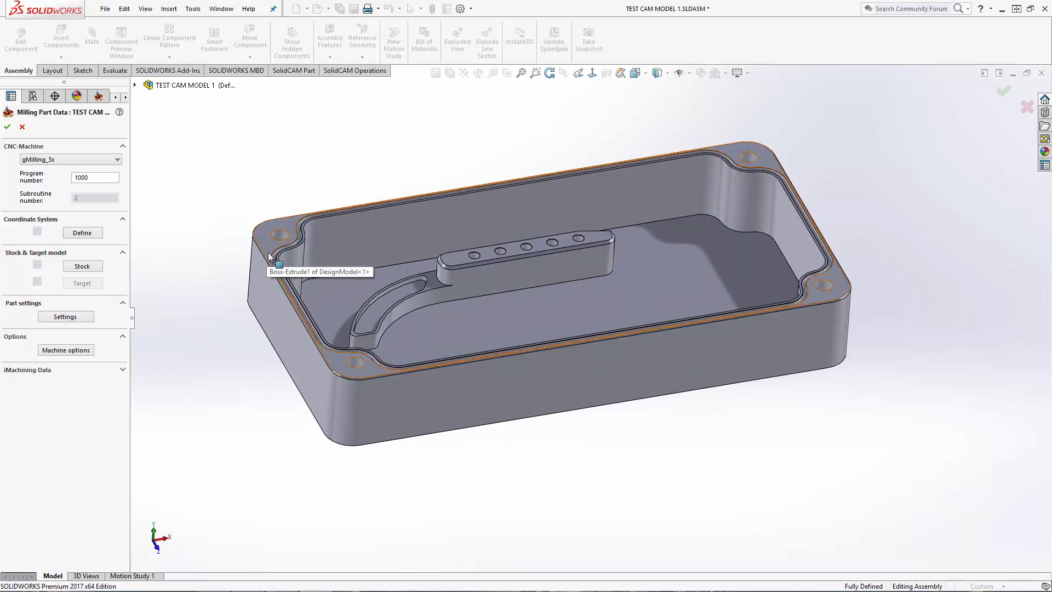
{"action": "left_click", "coordinate": [81, 233]}
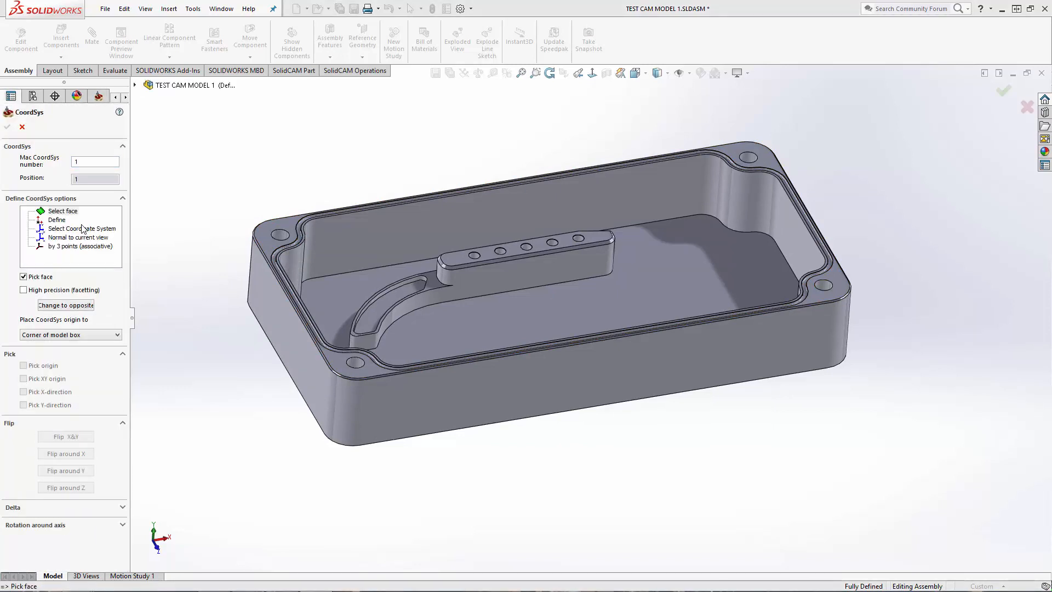
{"action": "middle_click_drag", "start_coordinate": [224, 241], "coordinate": [136, 248]}
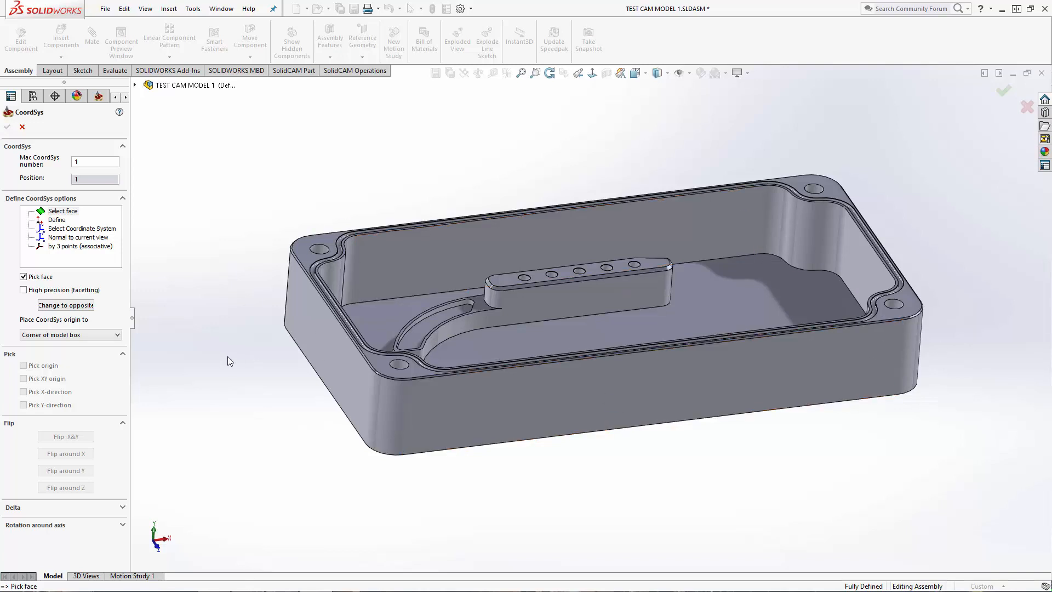
{"action": "left_click", "coordinate": [48, 211]}
{"action": "left_click", "coordinate": [323, 336]}
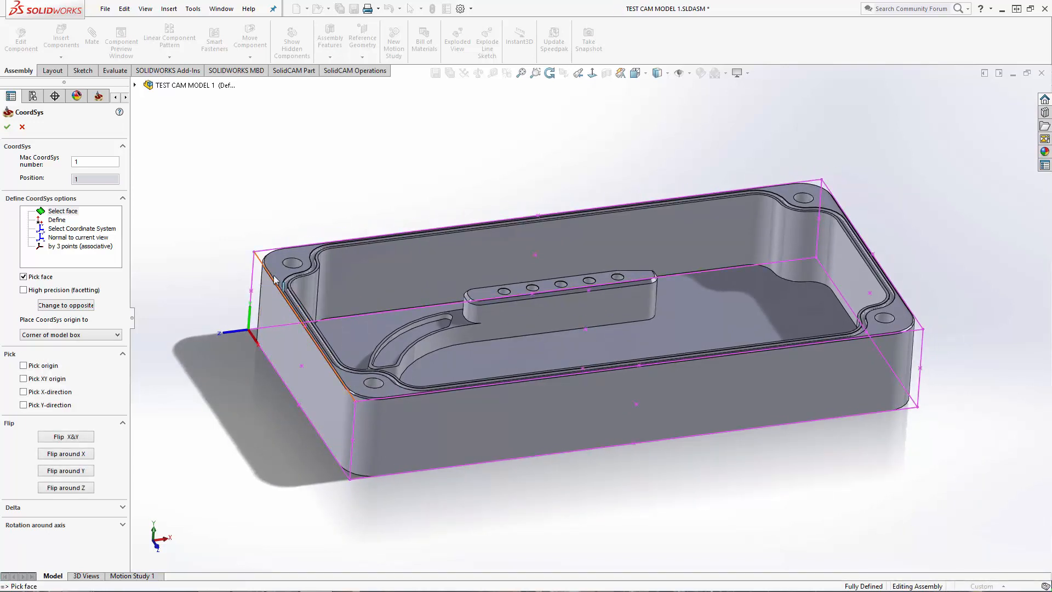
- Examine the placed coordinate system and the model box from several sides, checking the origin corner and axis directions
{"action": "middle_click_drag", "start_coordinate": [256, 251], "coordinate": [271, 272]}
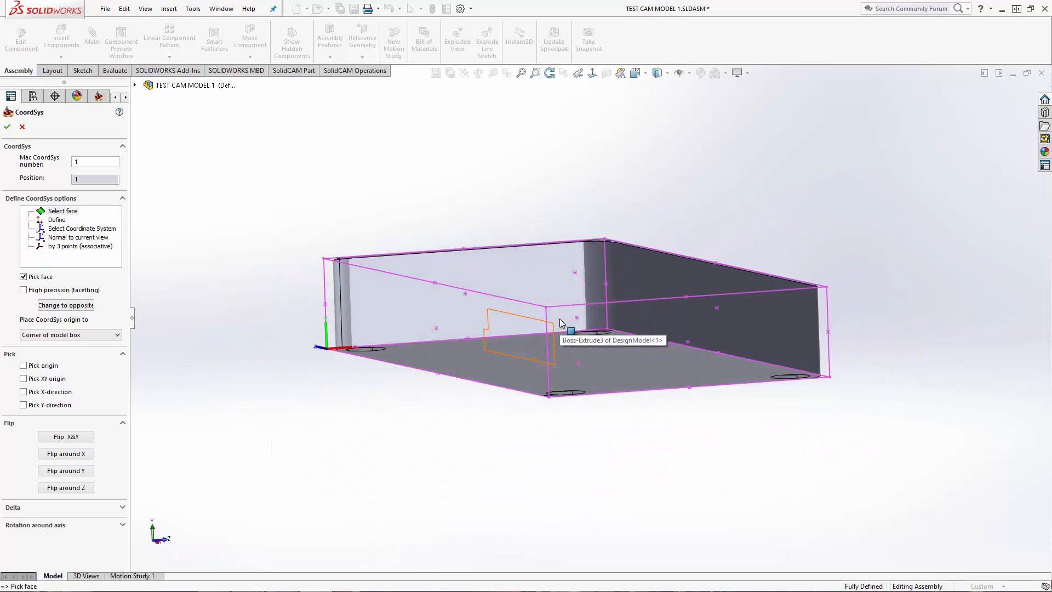
{"action": "left_click", "coordinate": [560, 318]}
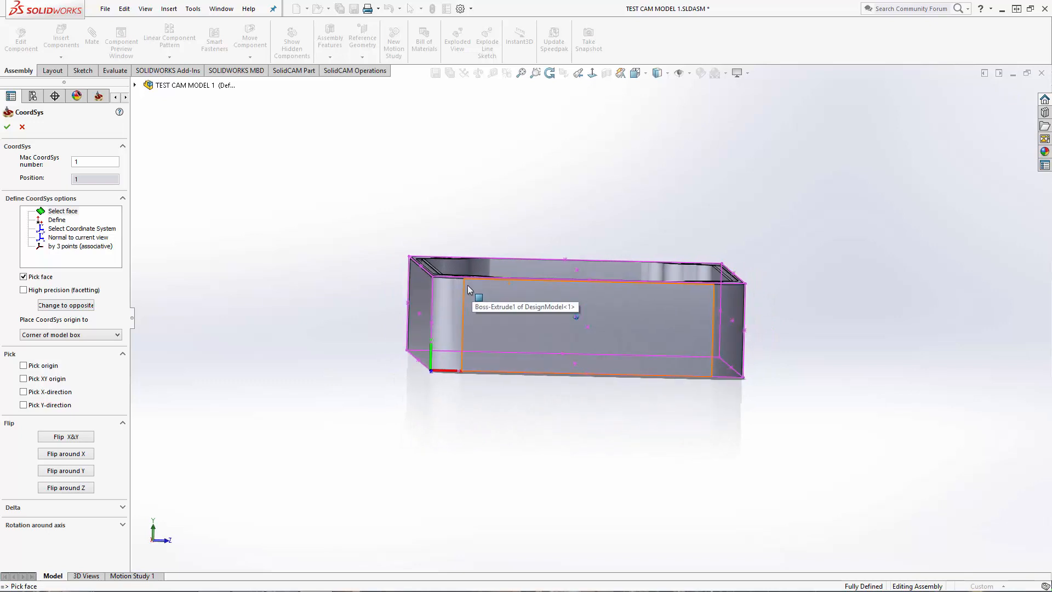
{"action": "middle_click_drag", "start_coordinate": [466, 287], "coordinate": [277, 294]}
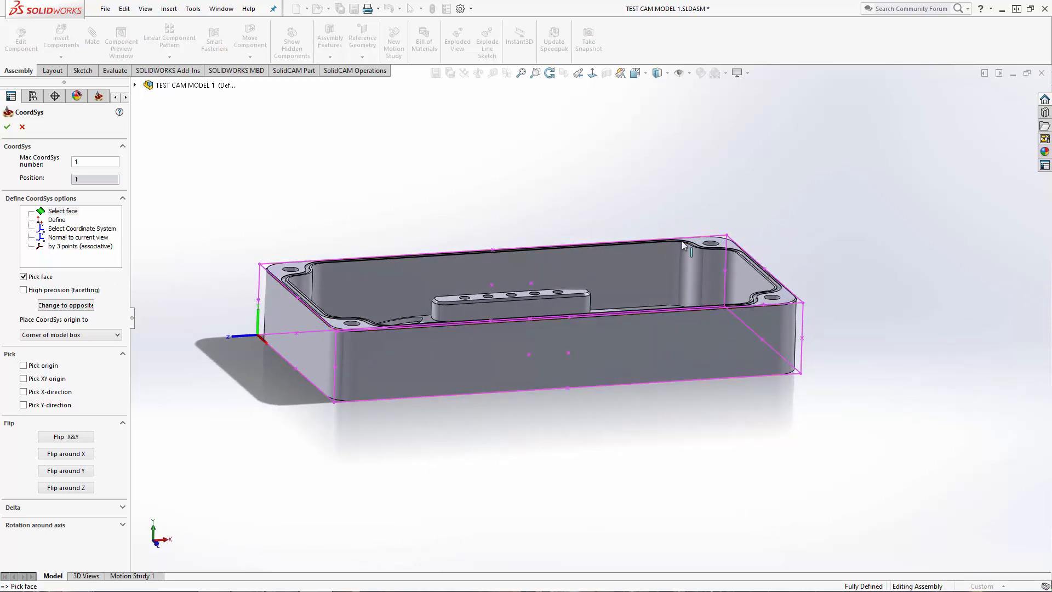
{"action": "middle_click_drag", "start_coordinate": [363, 377], "coordinate": [305, 359]}
{"action": "scroll", "coordinate": [306, 359], "scroll_direction": "down", "scroll_amount": 5}
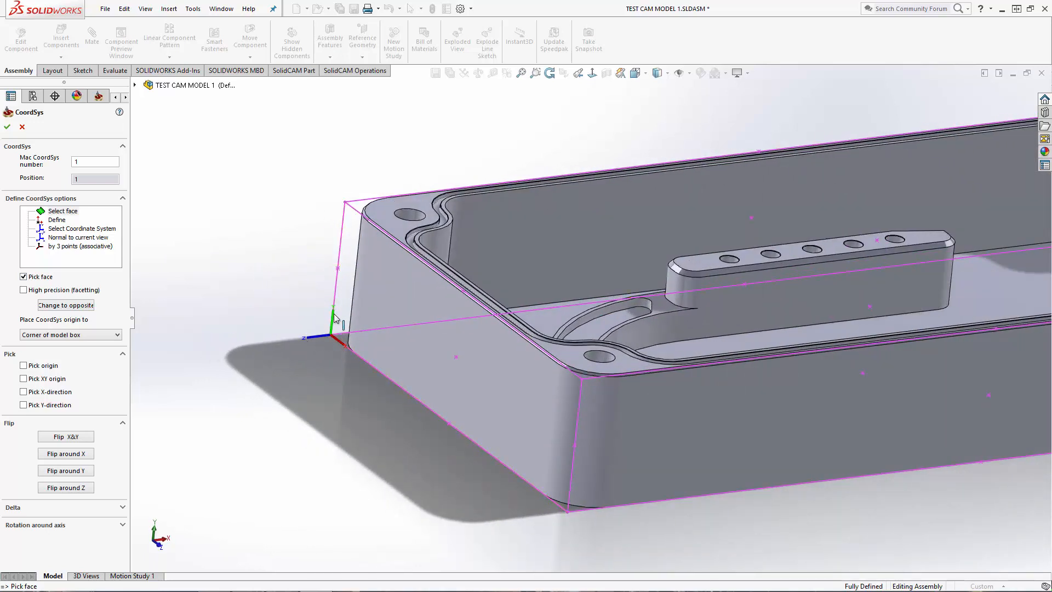
{"action": "middle_click_drag", "start_coordinate": [318, 335], "coordinate": [346, 328]}
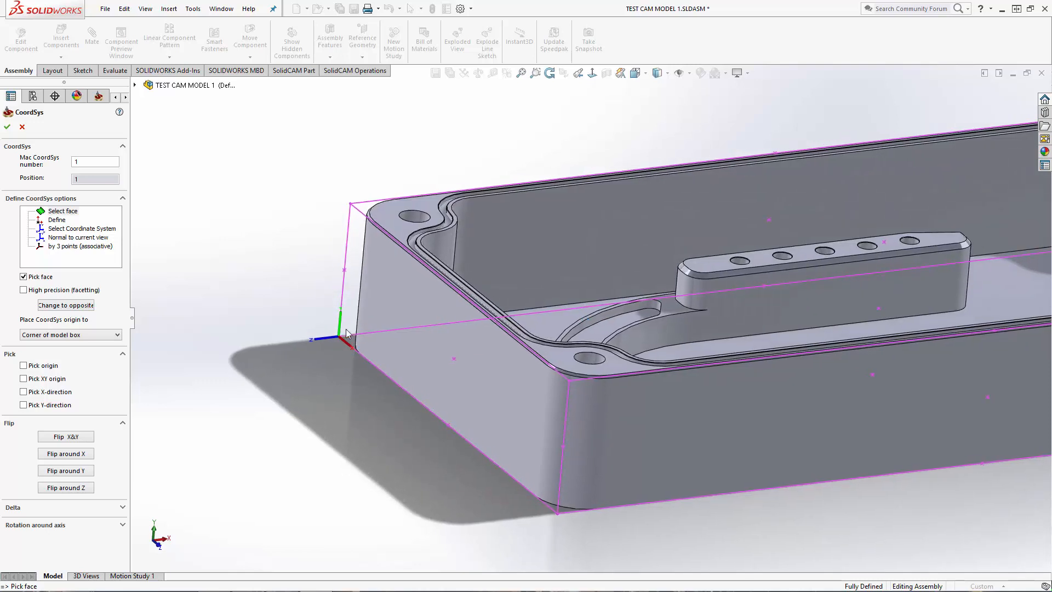
{"action": "middle_click_drag", "start_coordinate": [327, 370], "coordinate": [331, 374]}
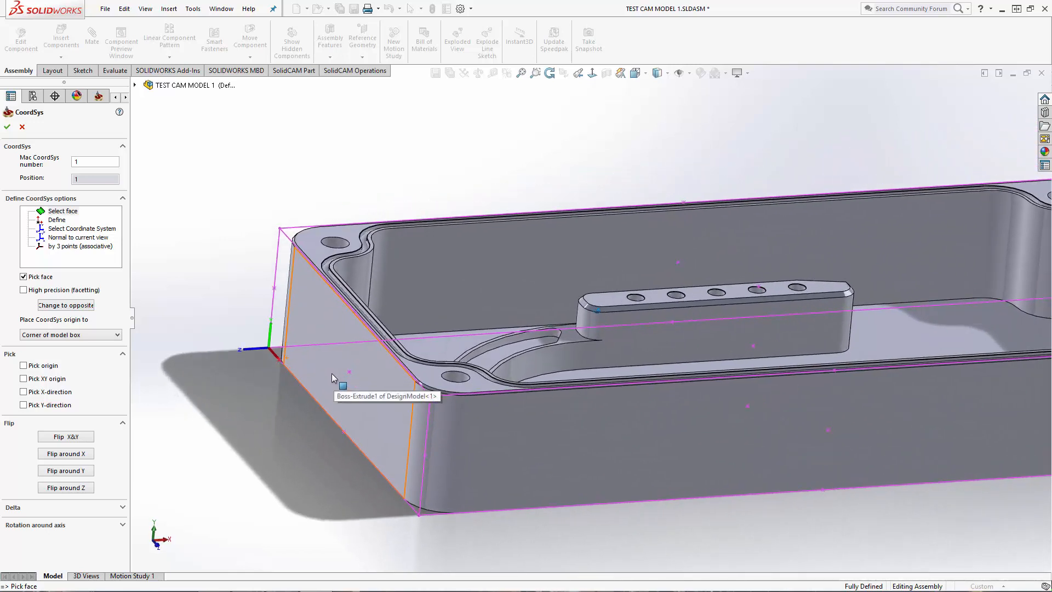
{"action": "middle_click_drag", "start_coordinate": [282, 317], "coordinate": [273, 317]}
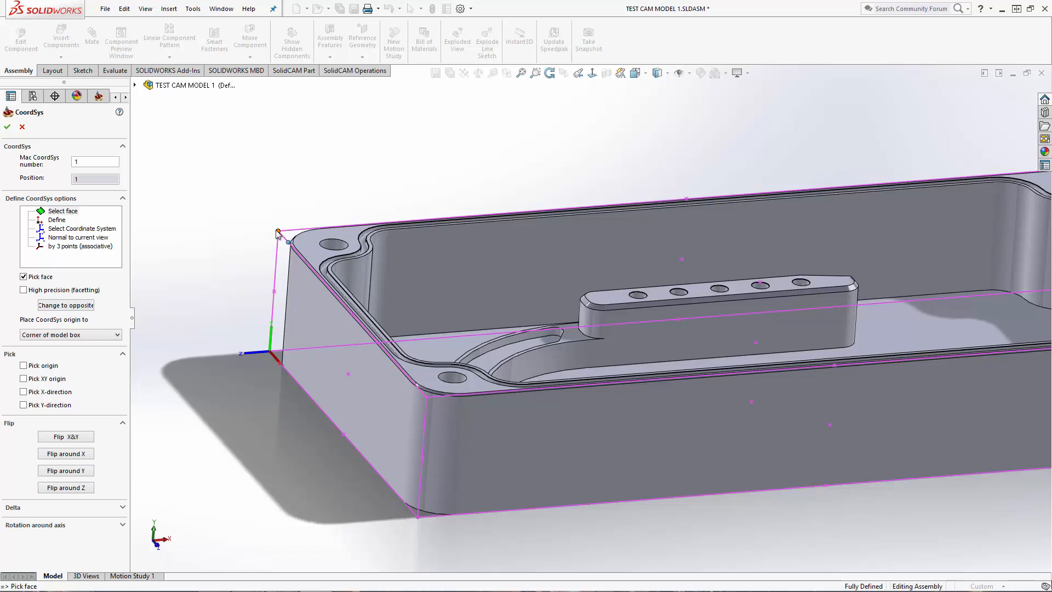
- Pick the upper rear corner of the model box at the curved-slot end as the coordinate system origin
{"action": "scroll", "coordinate": [221, 314], "scroll_direction": "up", "scroll_amount": 2}
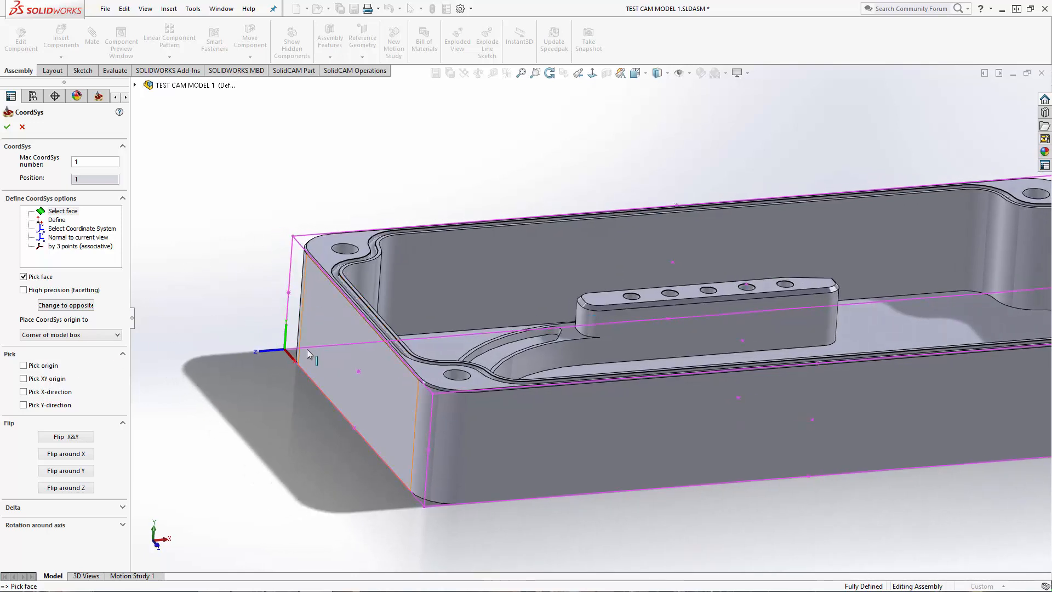
{"action": "left_click", "coordinate": [24, 365]}
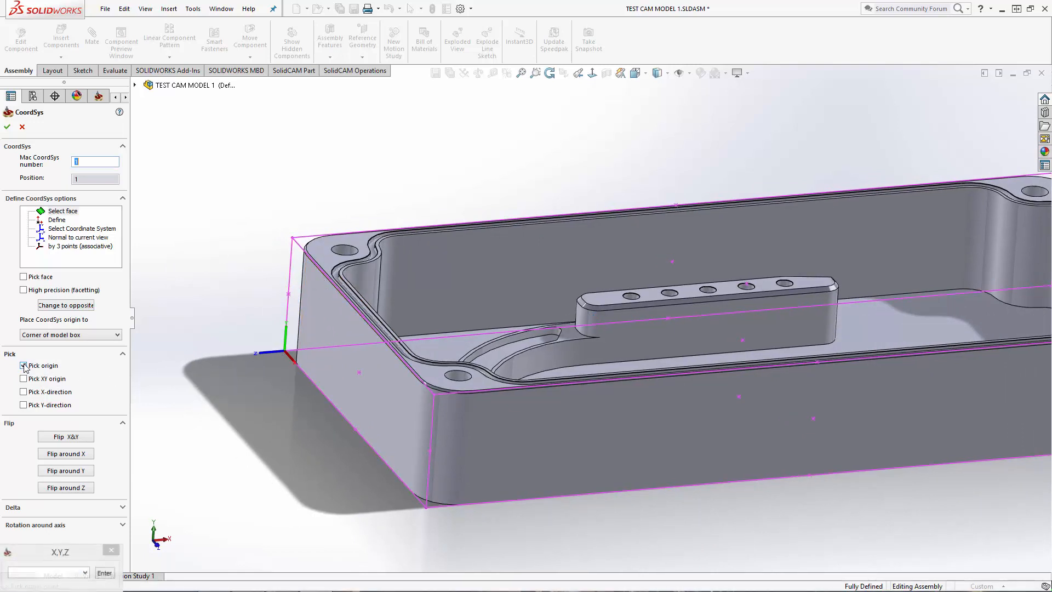
{"action": "left_click", "coordinate": [293, 239]}
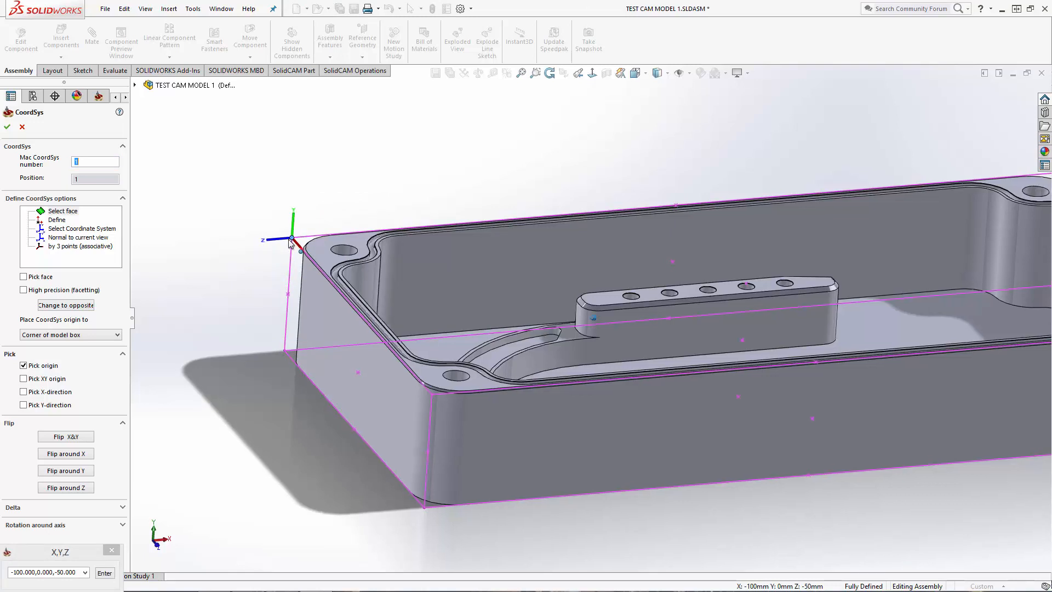
- Check the moved origin and its X, Y and Z directions against the edges and top face of the box
{"action": "scroll", "coordinate": [290, 242], "scroll_direction": "down", "scroll_amount": 5}
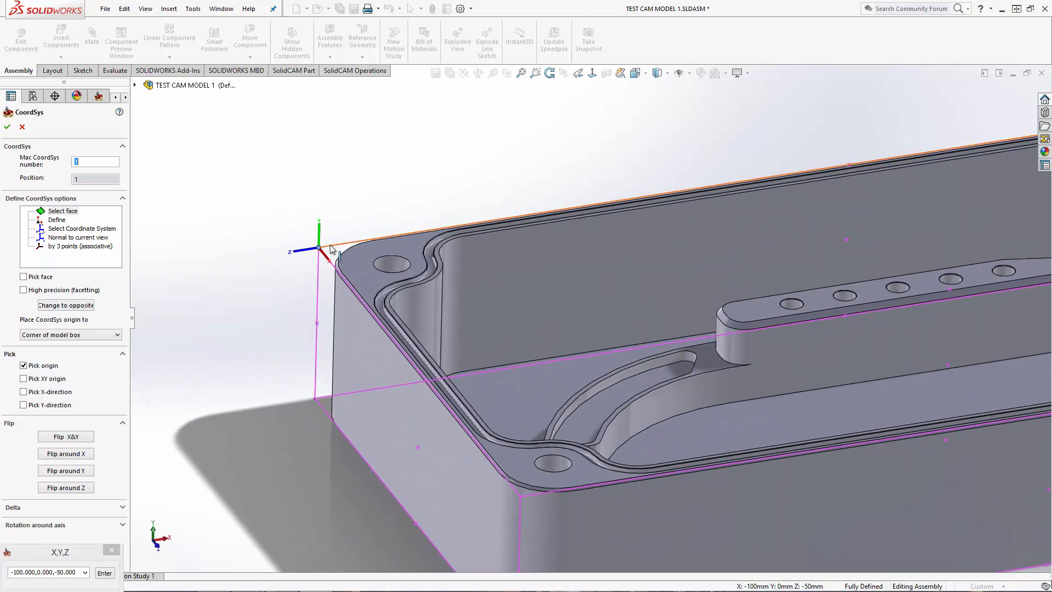
{"action": "middle_click_drag", "start_coordinate": [321, 236], "coordinate": [320, 231]}
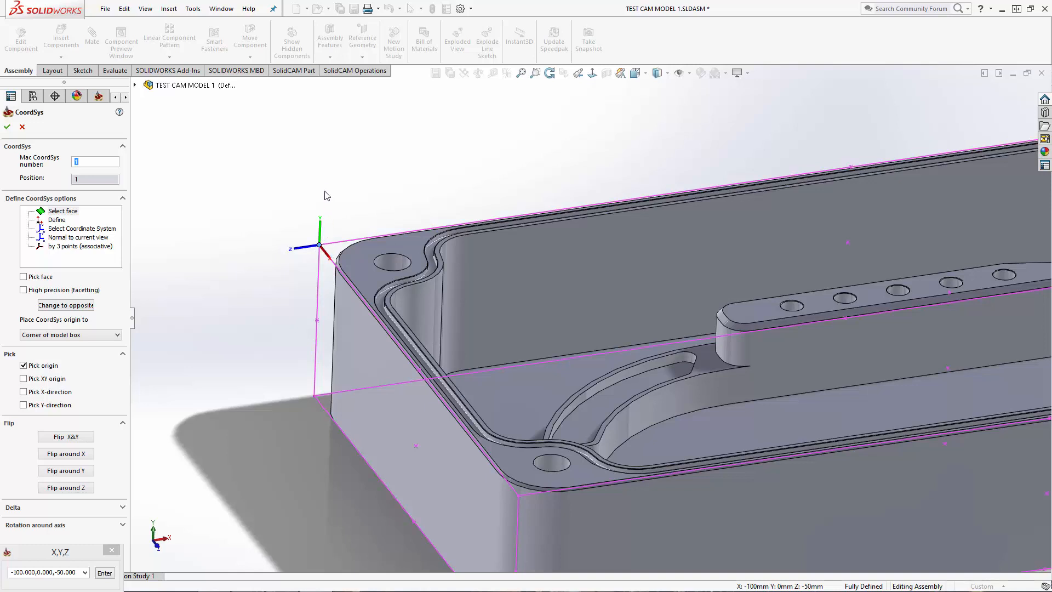
{"action": "middle_click_drag", "start_coordinate": [267, 214], "coordinate": [266, 214]}
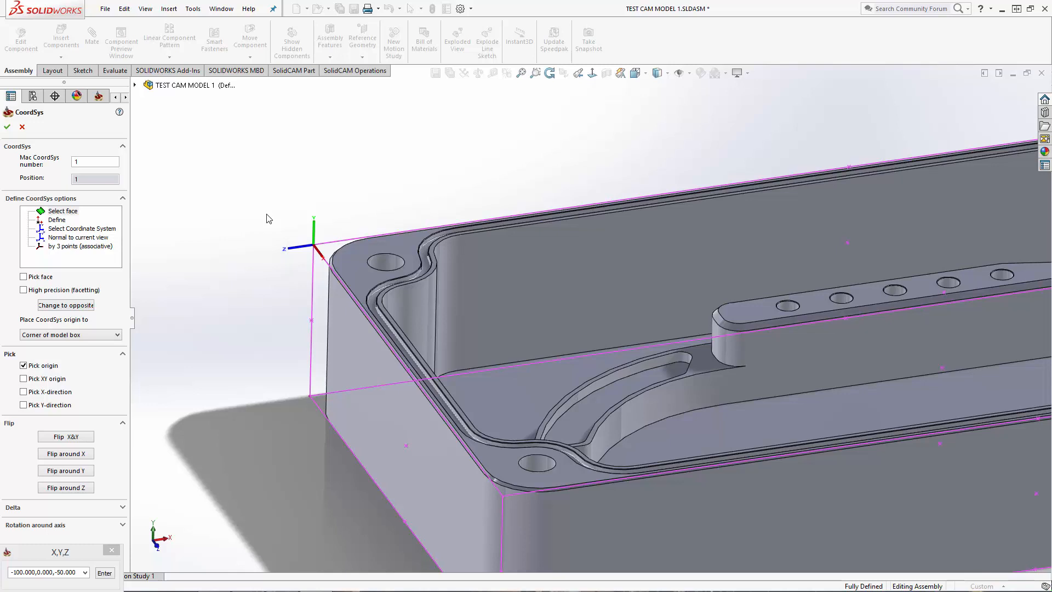
{"action": "scroll", "coordinate": [406, 491], "scroll_direction": "up", "scroll_amount": 5}
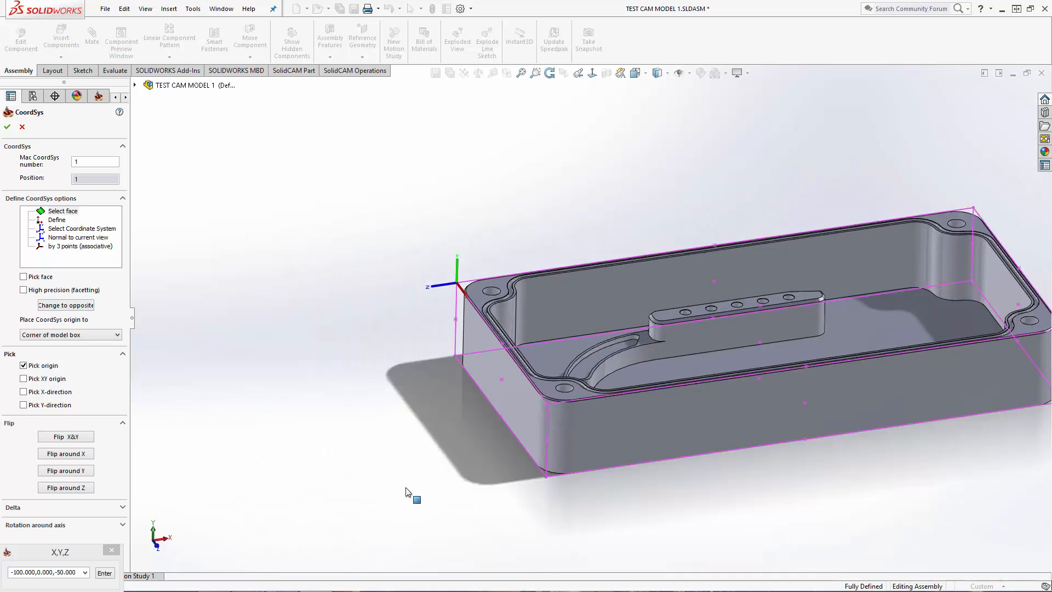
{"action": "middle_click_drag", "start_coordinate": [463, 442], "coordinate": [365, 451]}
{"action": "middle_click_drag", "start_coordinate": [970, 370], "coordinate": [960, 369]}
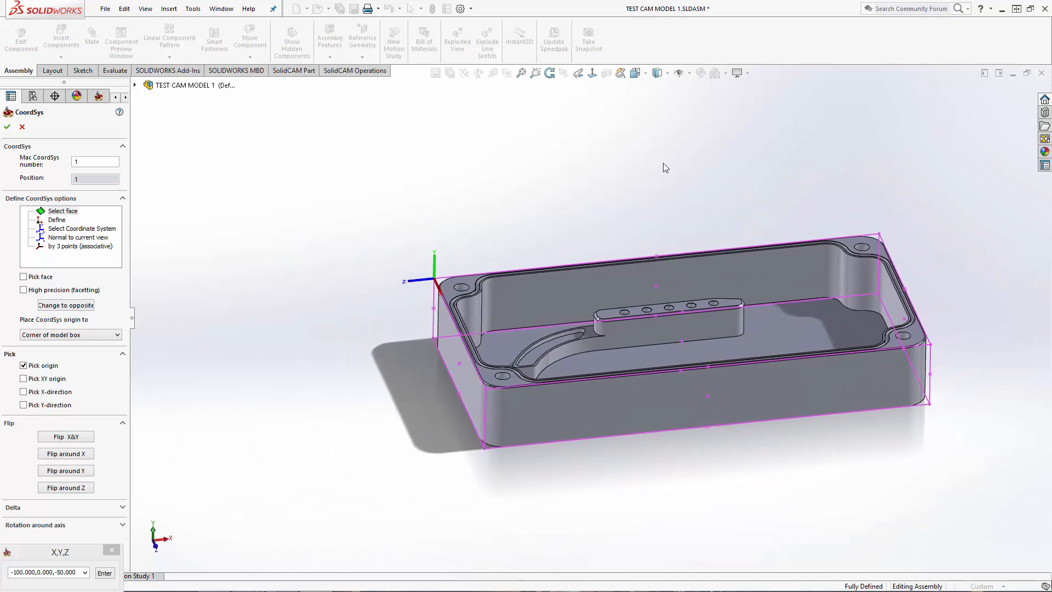
{"action": "middle_click_drag", "start_coordinate": [1003, 306], "coordinate": [969, 305]}
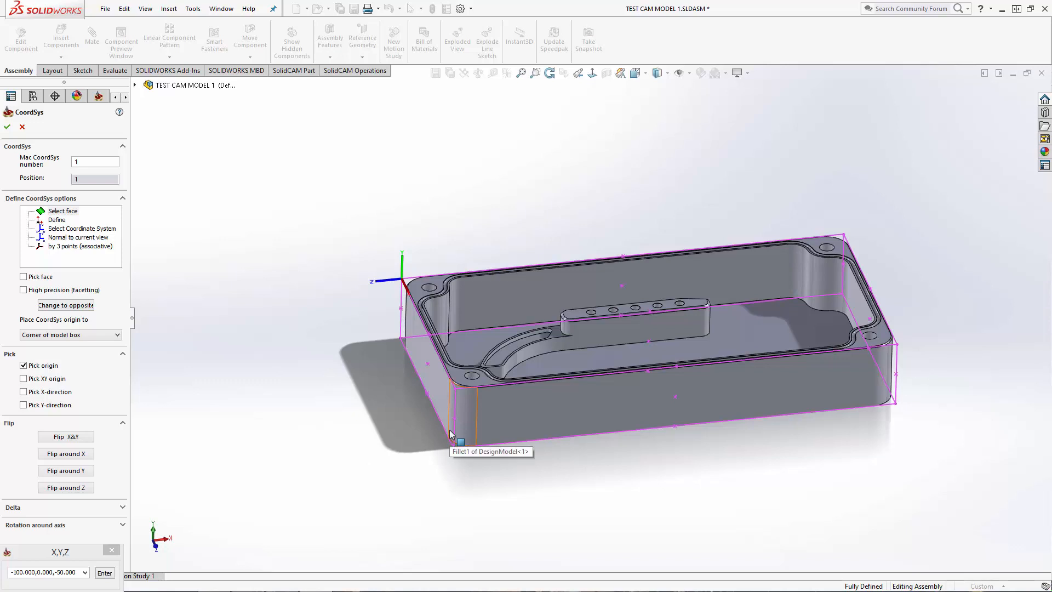
{"action": "mouse_move", "coordinate": [401, 290]}
{"action": "middle_mouse_down"}
{"action": "mouse_move", "coordinate": [395, 272]}
{"action": "mouse_move", "coordinate": [420, 284]}
{"action": "middle_mouse_up"}
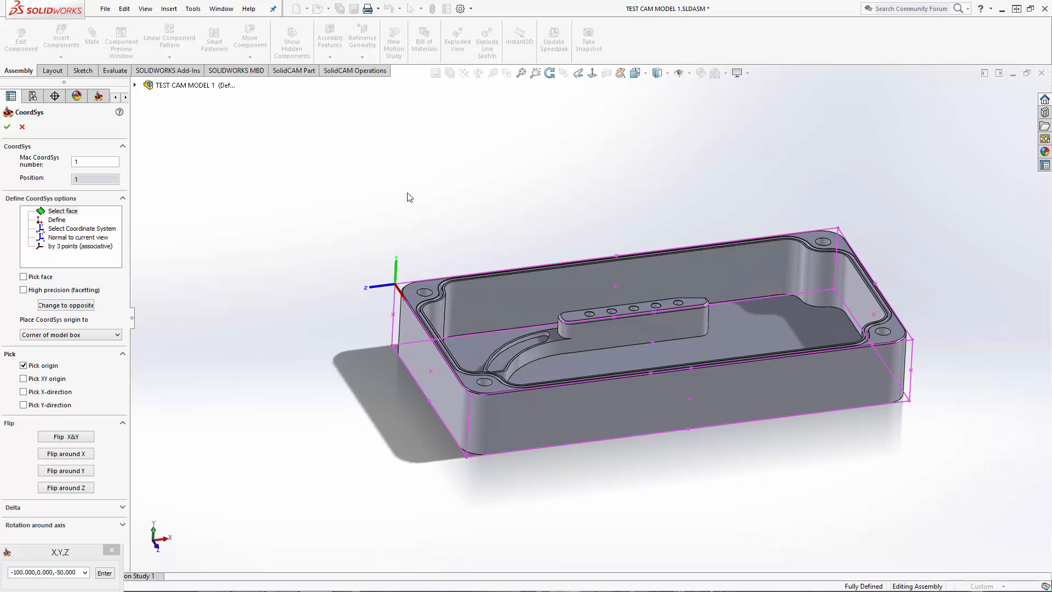
{"action": "scroll", "coordinate": [400, 269], "scroll_direction": "down", "scroll_amount": 4}
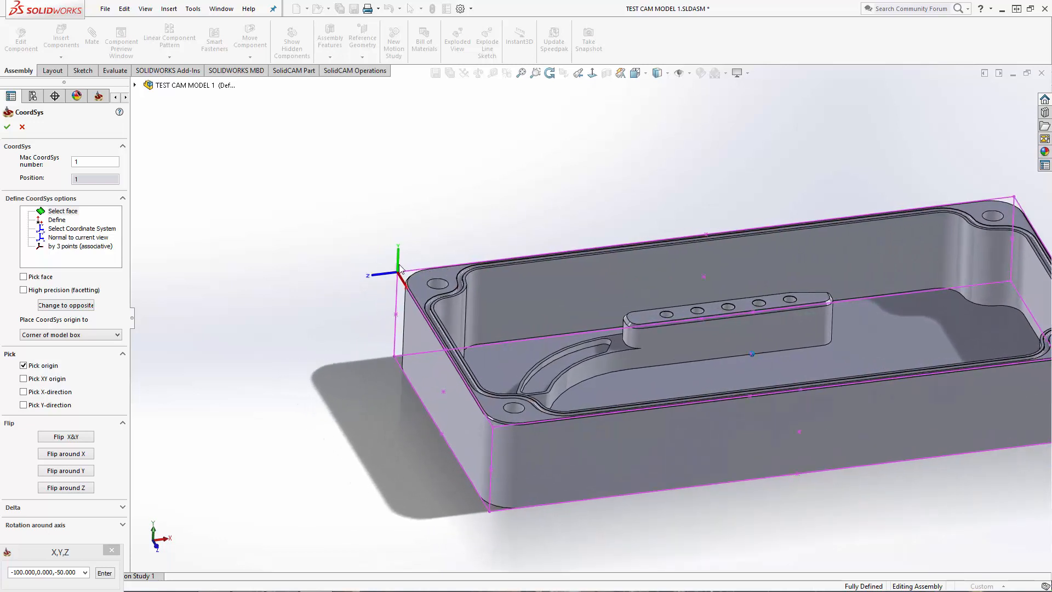
{"action": "scroll", "coordinate": [401, 268], "scroll_direction": "down", "scroll_amount": 2}
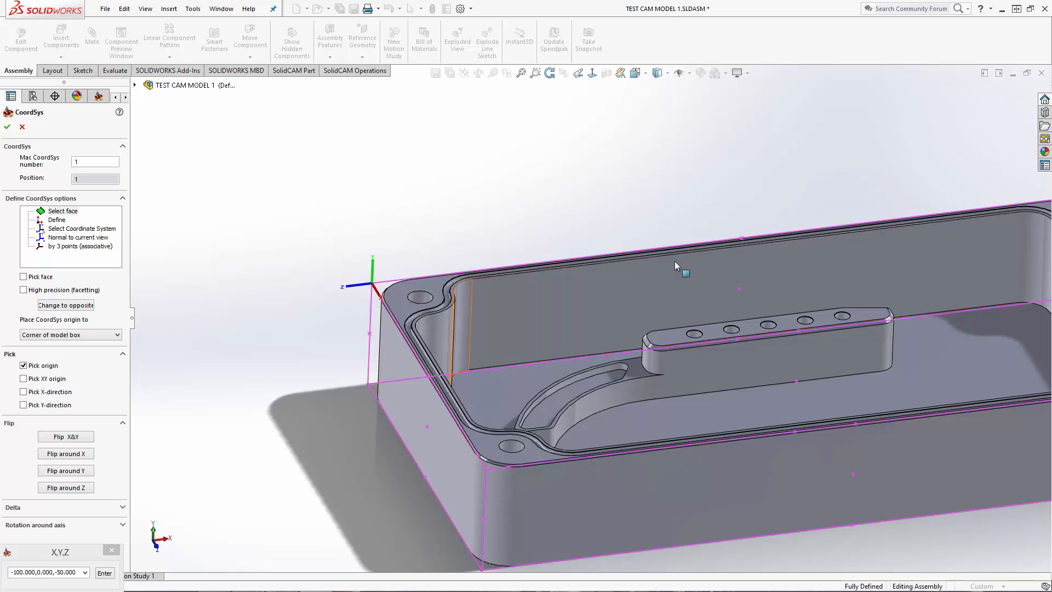
{"action": "scroll", "coordinate": [514, 273], "scroll_direction": "up", "scroll_amount": 1}
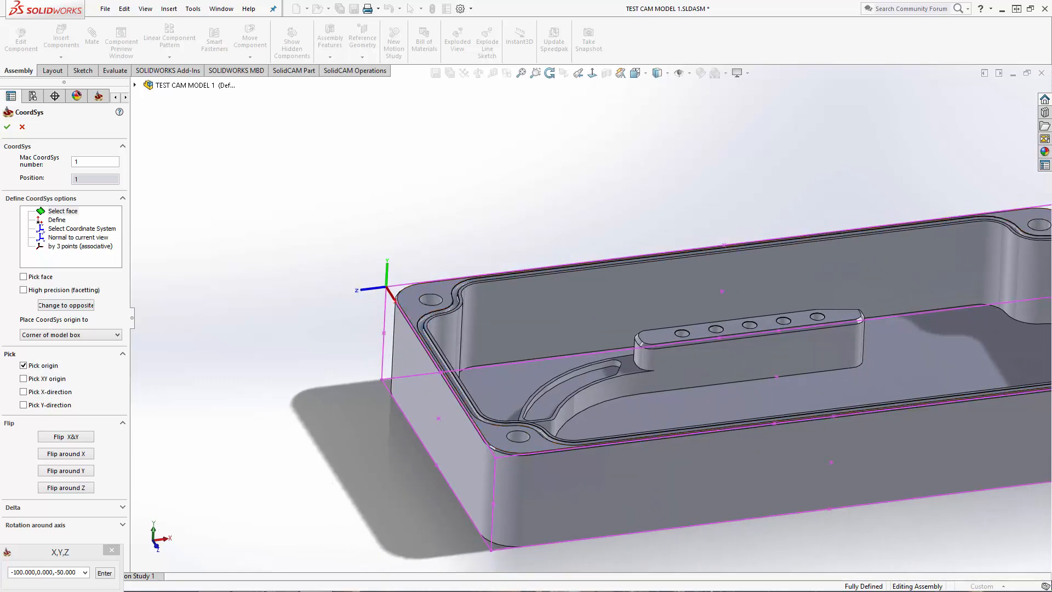
- Flip the coordinate system around X so that its Z axis points up out of the box's open side
{"action": "left_click", "coordinate": [72, 455]}
{"action": "left_click", "coordinate": [72, 454]}
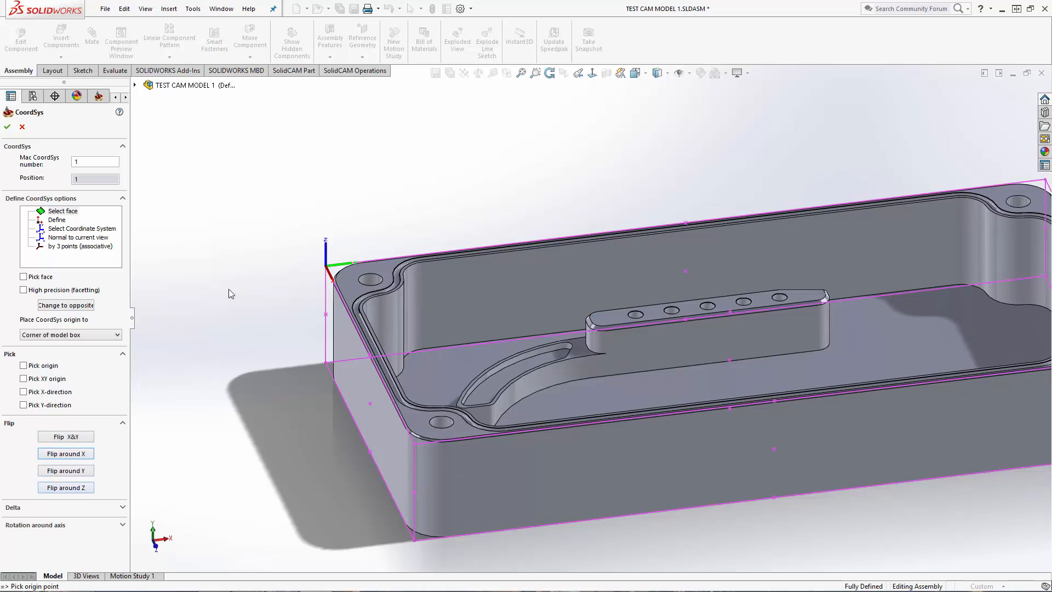
{"action": "mouse_move", "coordinate": [228, 288]}
{"action": "middle_mouse_down"}
{"action": "mouse_move", "coordinate": [240, 261]}
{"action": "mouse_move", "coordinate": [246, 285]}
{"action": "middle_mouse_up"}
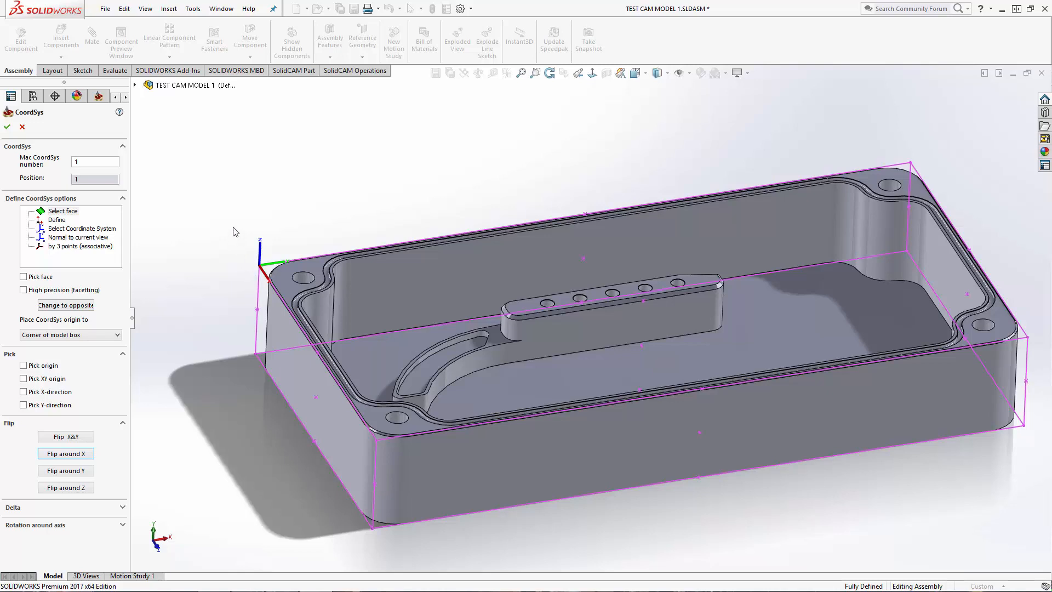
{"action": "scroll", "coordinate": [280, 269], "scroll_direction": "down", "scroll_amount": 5}
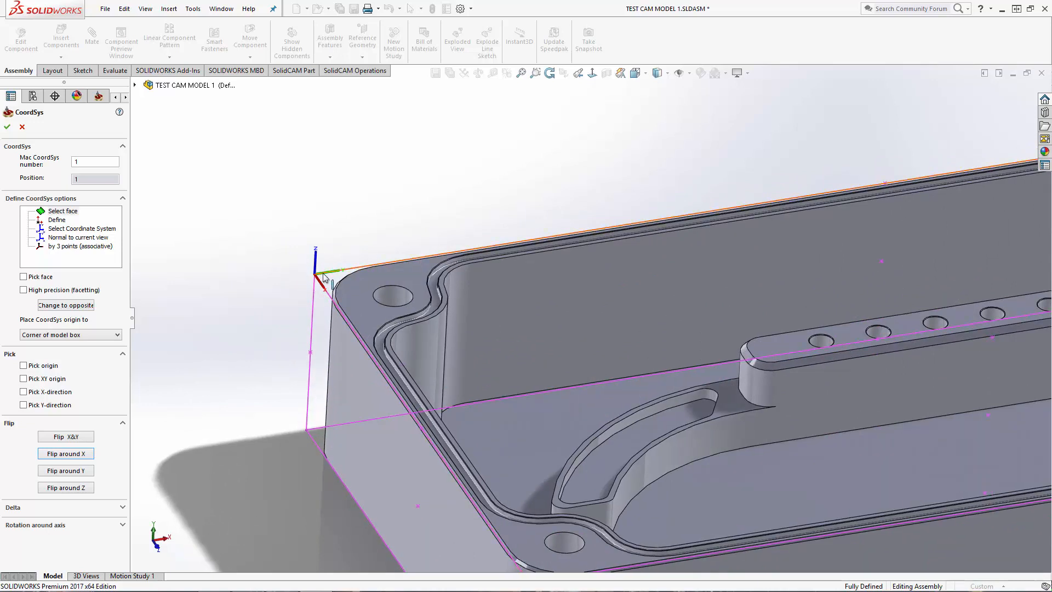
{"action": "mouse_move", "coordinate": [328, 274]}
{"action": "middle_mouse_down"}
{"action": "mouse_move", "coordinate": [315, 279]}
{"action": "mouse_move", "coordinate": [330, 282]}
{"action": "middle_mouse_up"}
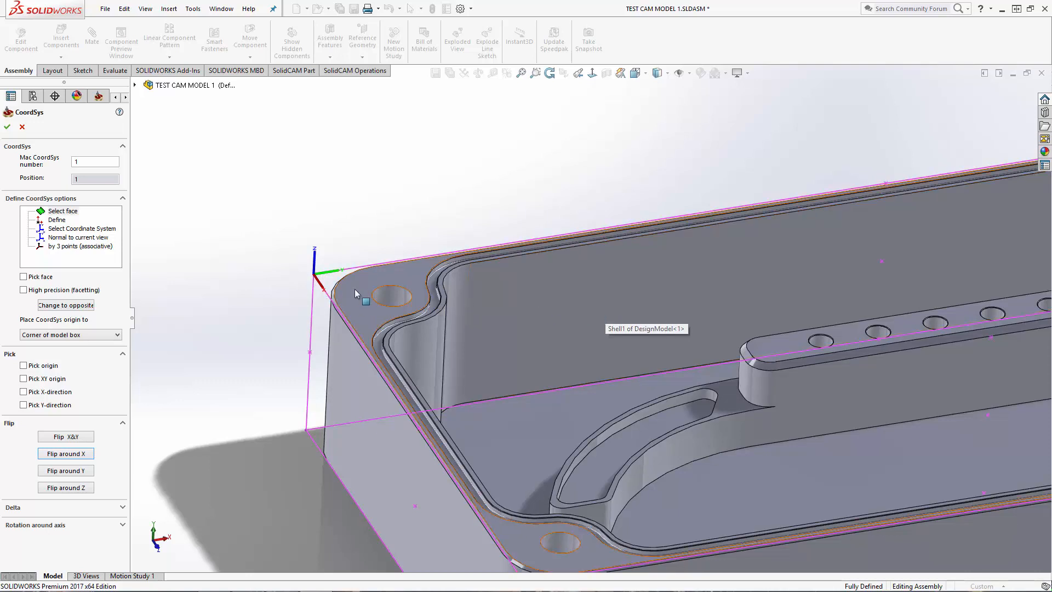
{"action": "scroll", "coordinate": [332, 276], "scroll_direction": "up", "scroll_amount": 1}
{"action": "middle_click_drag", "start_coordinate": [332, 277], "coordinate": [313, 284]}
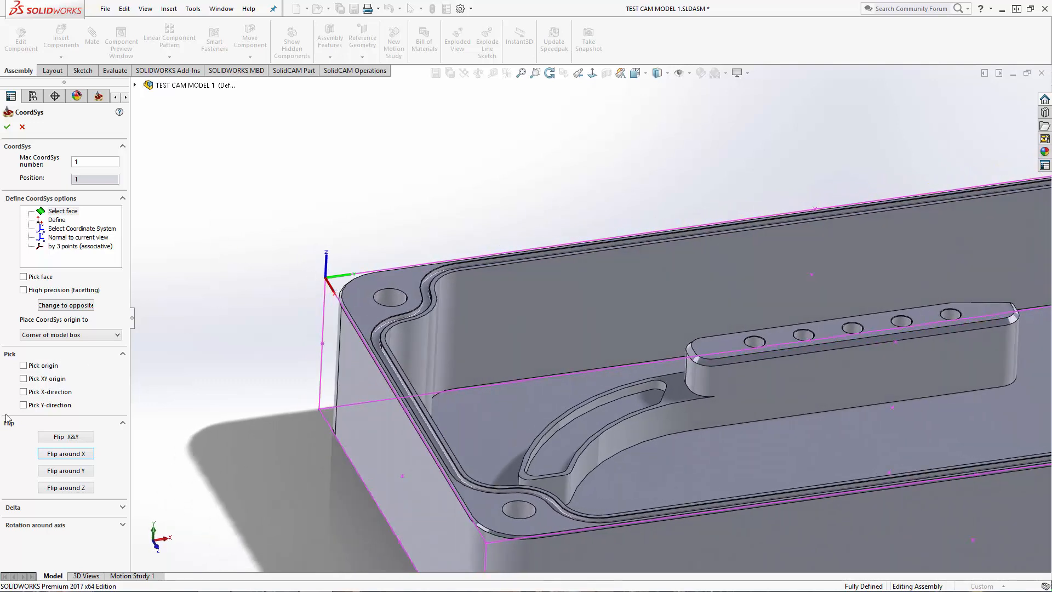
- Flip the coordinate system around Z twice and check the resulting X and Y directions from the end of the box
{"action": "left_click", "coordinate": [66, 488]}
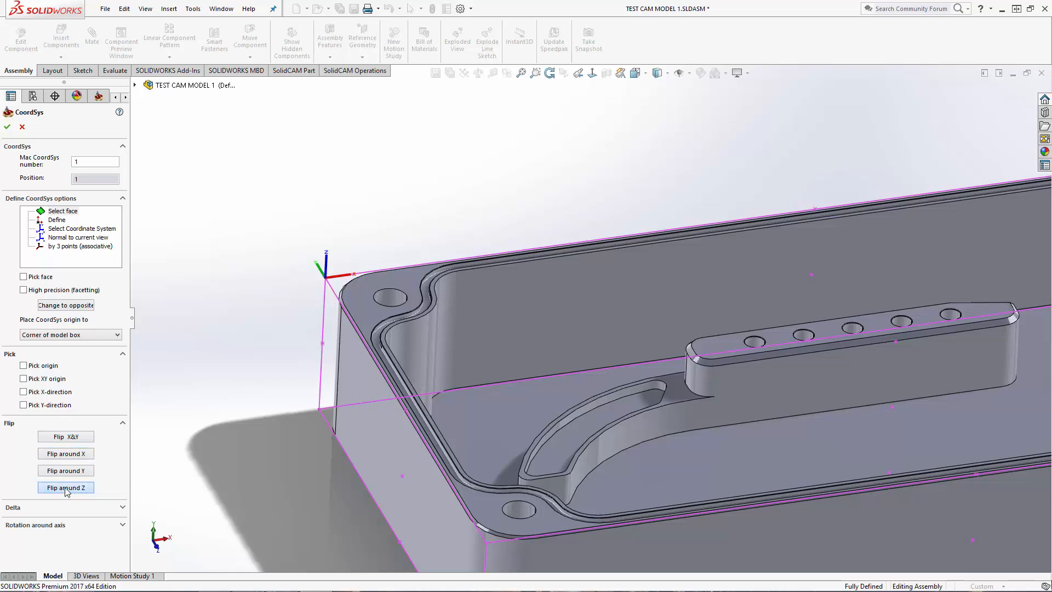
{"action": "left_click", "coordinate": [66, 488]}
{"action": "middle_click_drag", "start_coordinate": [301, 288], "coordinate": [289, 294]}
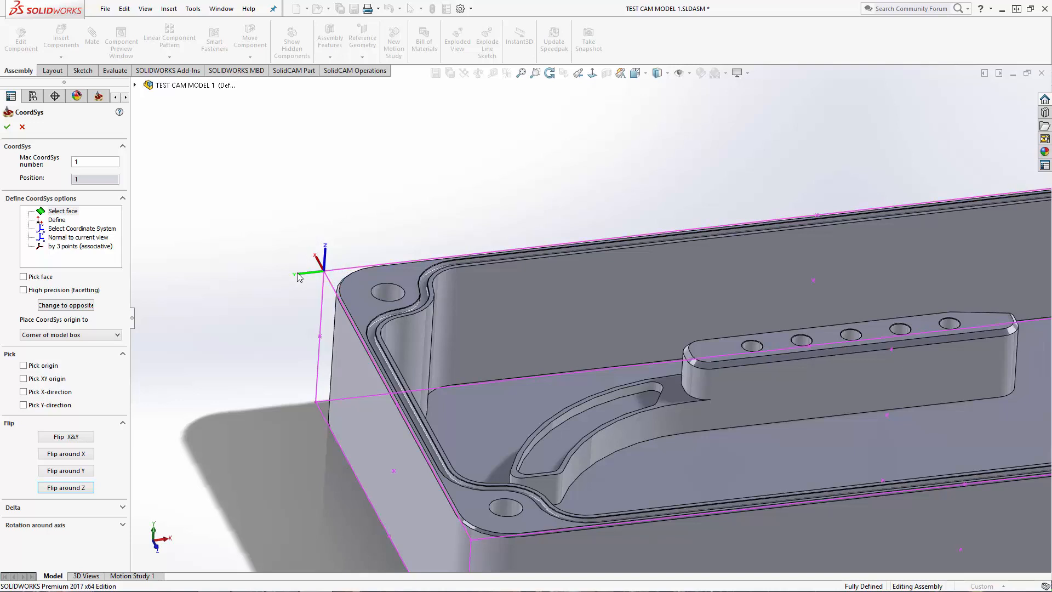
{"action": "mouse_move", "coordinate": [297, 273]}
{"action": "middle_mouse_down"}
{"action": "mouse_move", "coordinate": [259, 282]}
{"action": "mouse_move", "coordinate": [264, 258]}
{"action": "middle_mouse_up"}
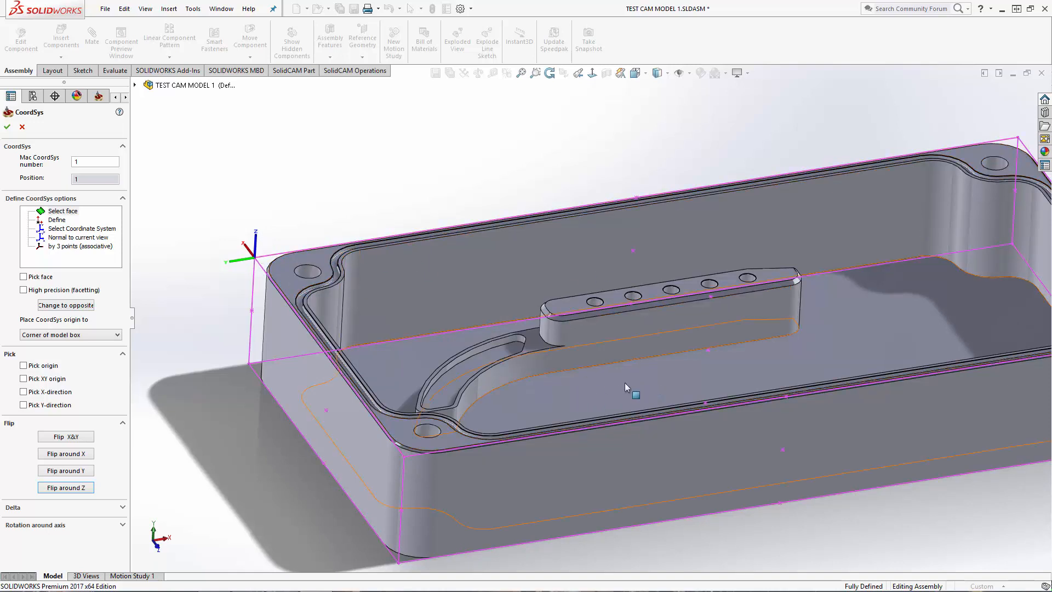
{"action": "middle_click_drag", "start_coordinate": [262, 239], "coordinate": [254, 238]}
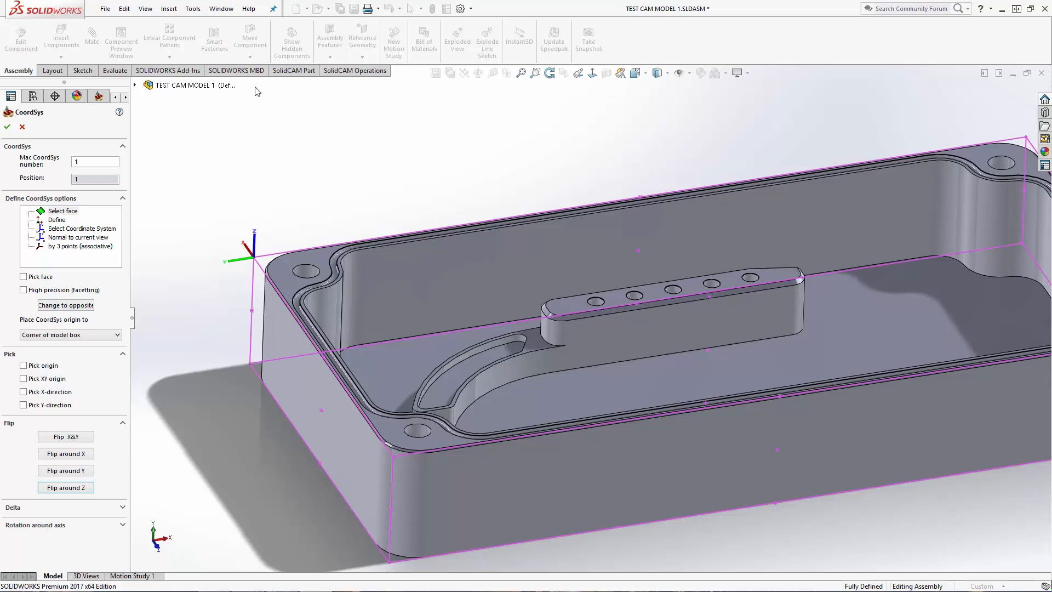
{"action": "middle_click_drag", "start_coordinate": [232, 107], "coordinate": [255, 132]}
{"action": "middle_click_drag", "start_coordinate": [314, 149], "coordinate": [479, 256]}
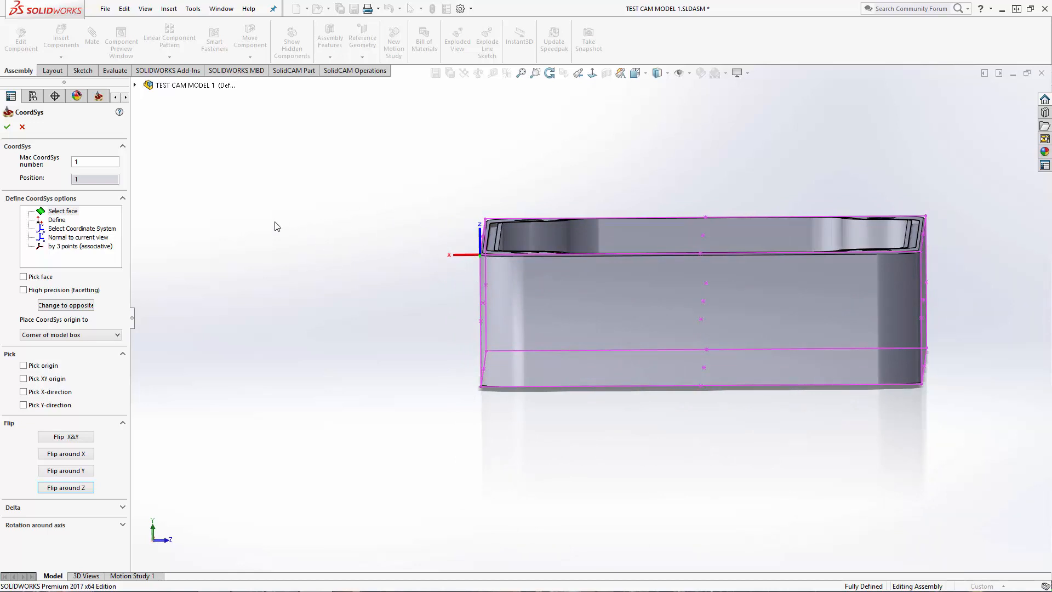
{"action": "middle_click_drag", "start_coordinate": [427, 275], "coordinate": [281, 294]}
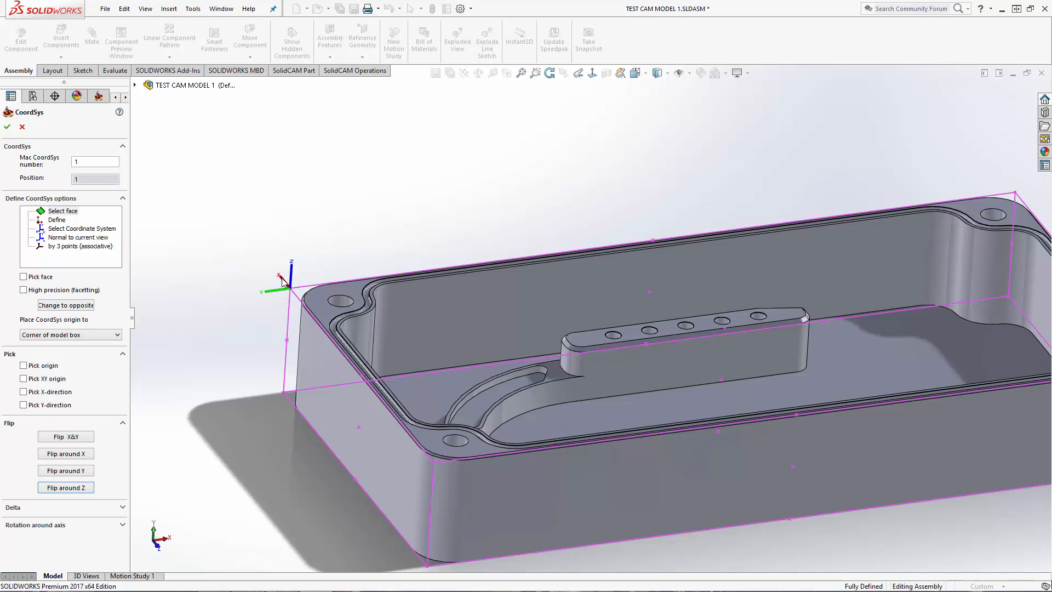
- Accept the machine coordinate system's origin and axis directions at the corner of the model box
{"action": "scroll", "coordinate": [293, 321], "scroll_direction": "up", "scroll_amount": 2}
{"action": "middle_click_drag", "start_coordinate": [300, 298], "coordinate": [263, 296], "text": "ctrl"}
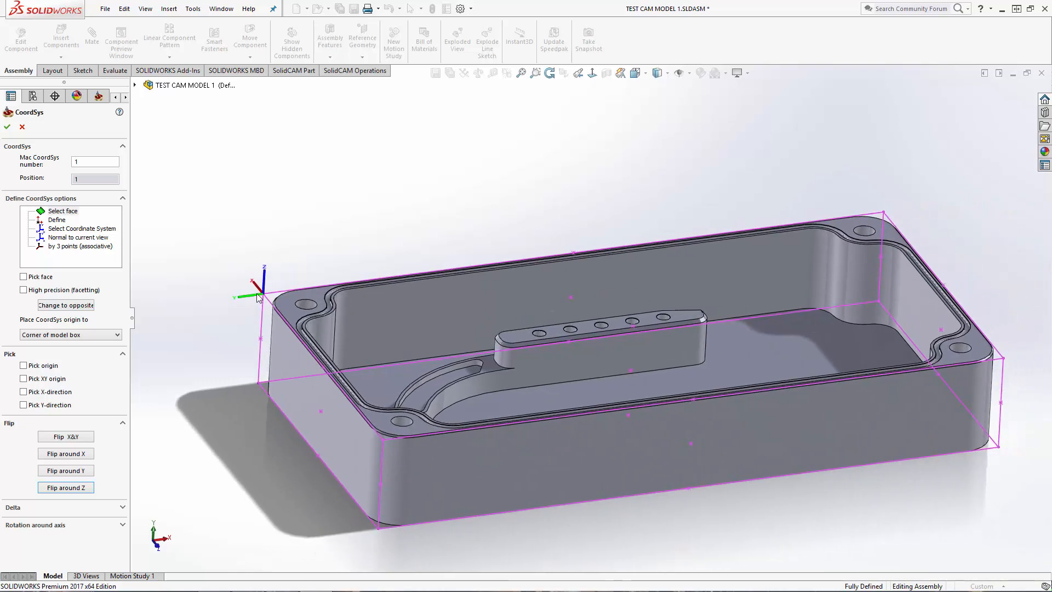
{"action": "left_click", "coordinate": [7, 128]}
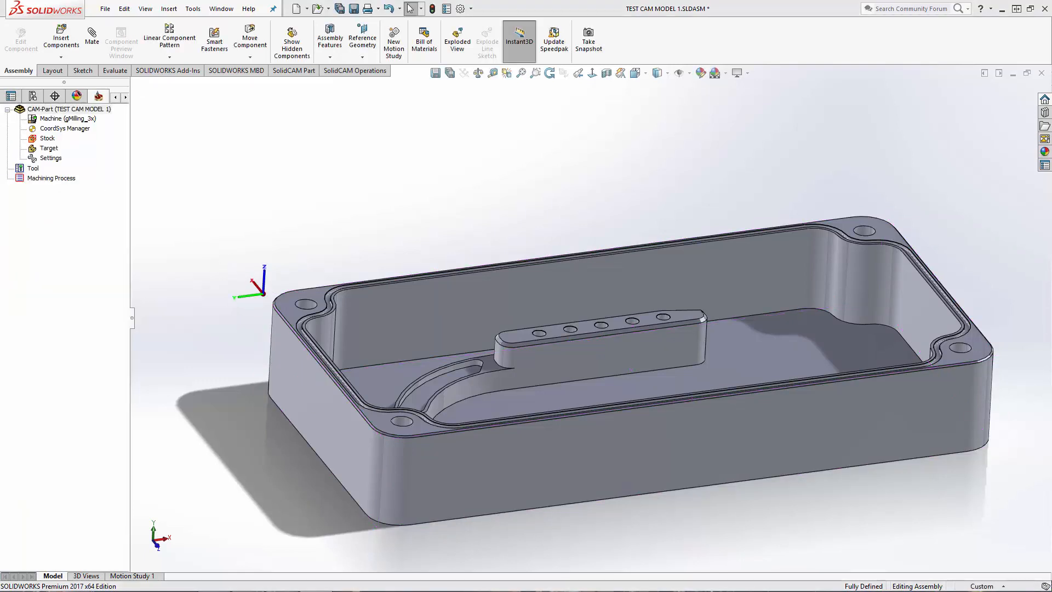
- Set the tool start level for plane movement to 200 in the coordinate system data
{"action": "left_click_drag", "start_coordinate": [465, 269], "coordinate": [461, 207]}
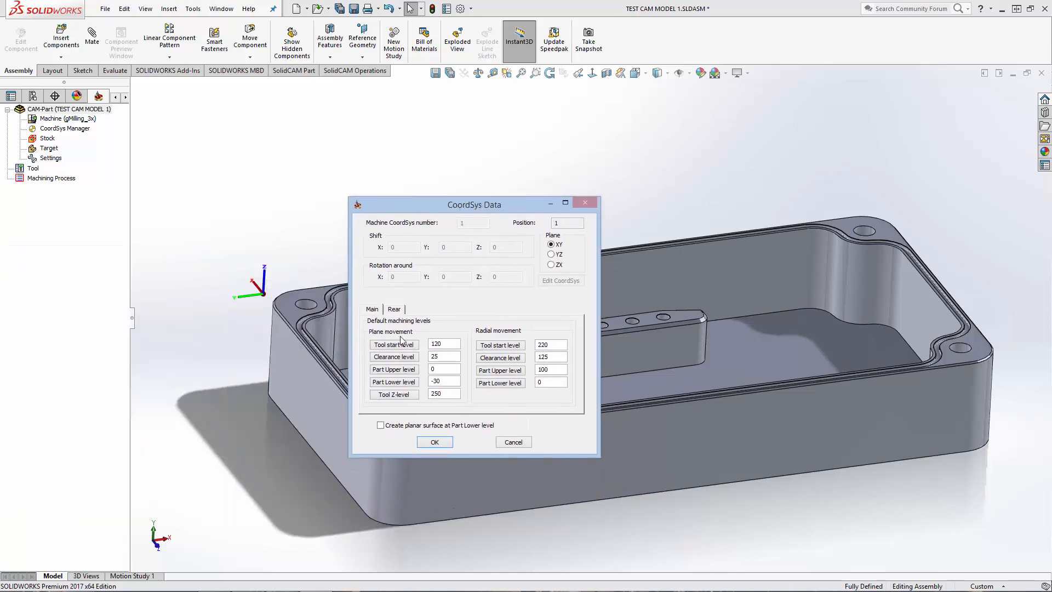
{"action": "left_click_drag", "start_coordinate": [401, 209], "coordinate": [453, 197]}
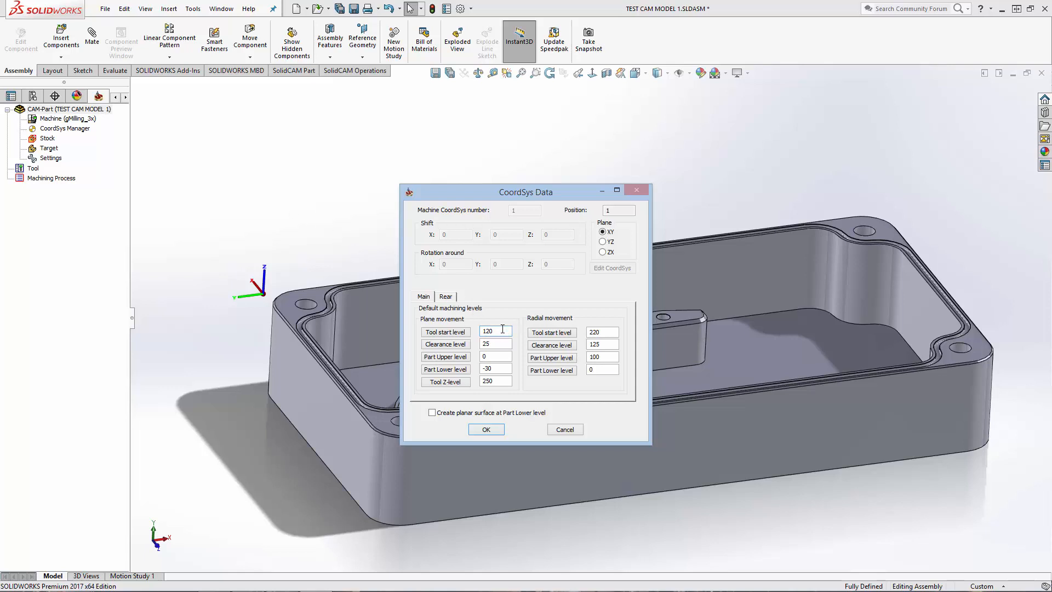
{"action": "left_click_drag", "start_coordinate": [503, 329], "coordinate": [435, 330]}
{"action": "left_click_drag", "start_coordinate": [483, 330], "coordinate": [492, 331]}
{"action": "left_click", "coordinate": [495, 330]}
{"action": "left_click_drag", "start_coordinate": [506, 331], "coordinate": [436, 341]}
{"action": "left_click", "coordinate": [436, 345]}
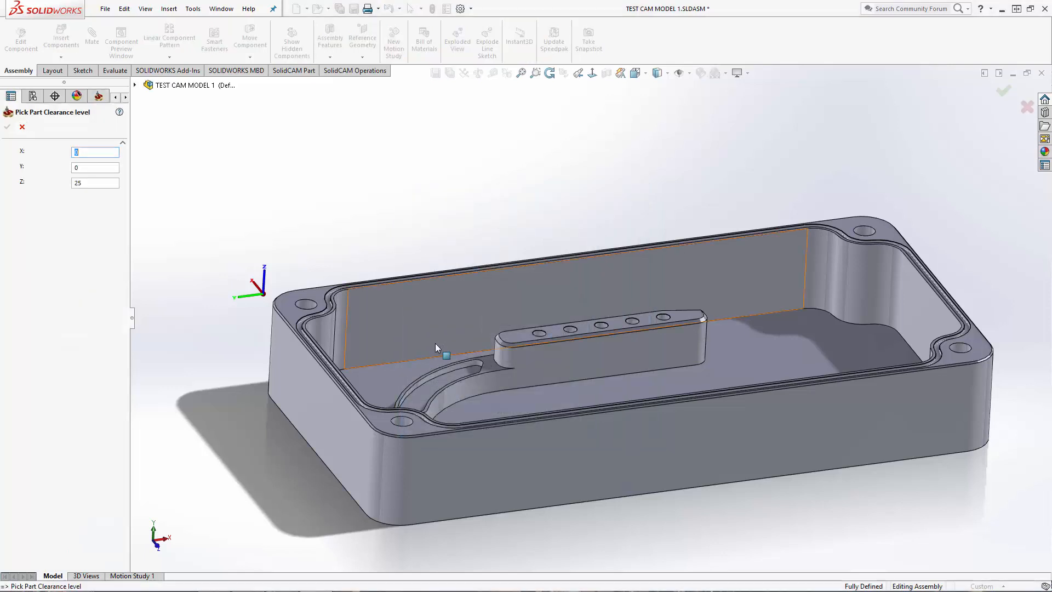
{"action": "left_click", "coordinate": [22, 126]}
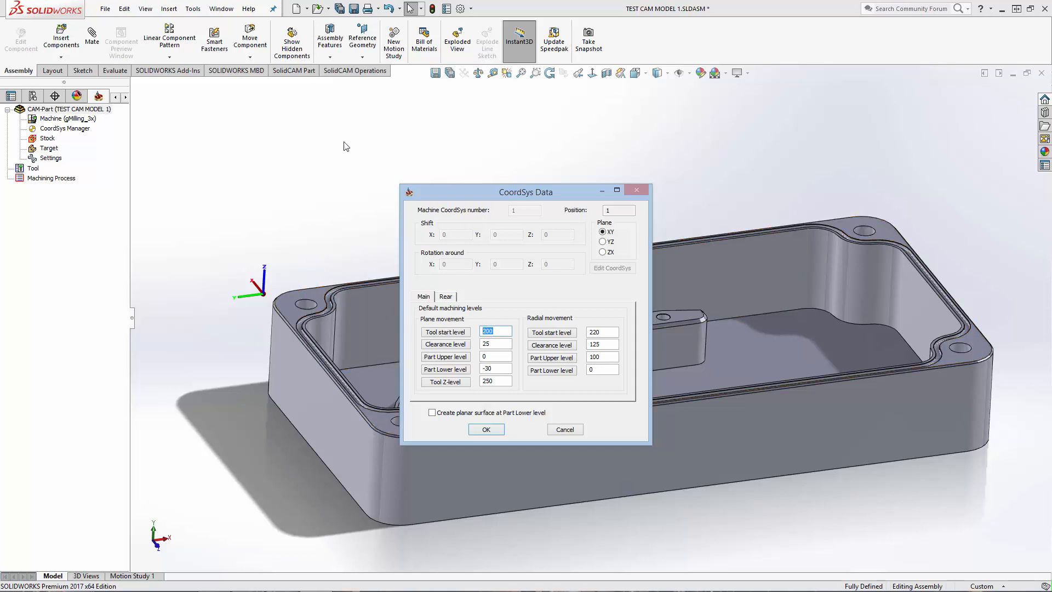
{"action": "left_click", "coordinate": [496, 343]}
{"action": "left_click", "coordinate": [291, 306]}
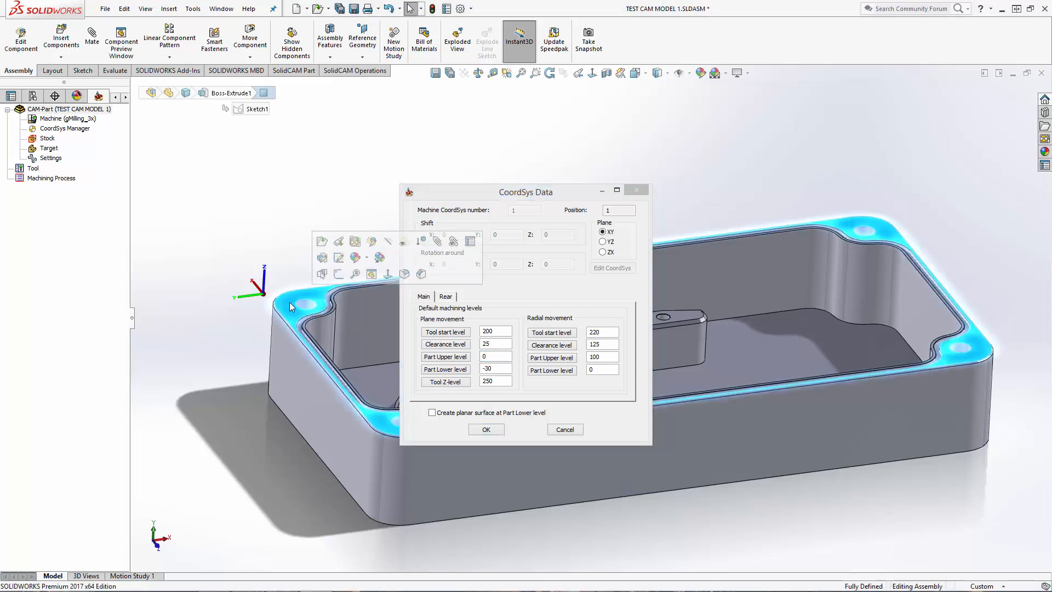
{"action": "left_click", "coordinate": [268, 205]}
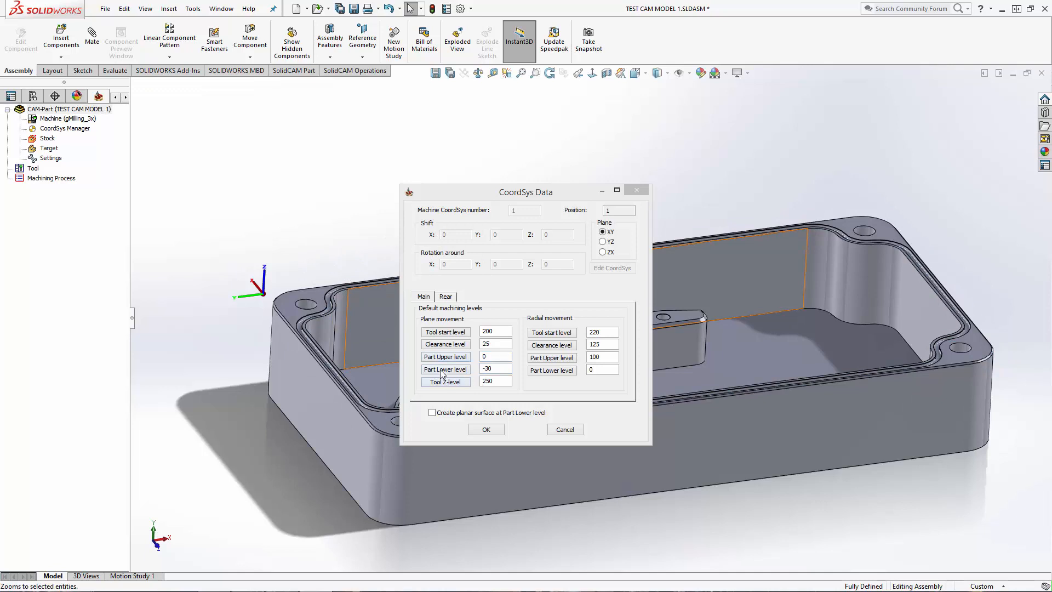
- Define the part lower level by picking the outer bottom face of the box
{"action": "left_click", "coordinate": [442, 372]}
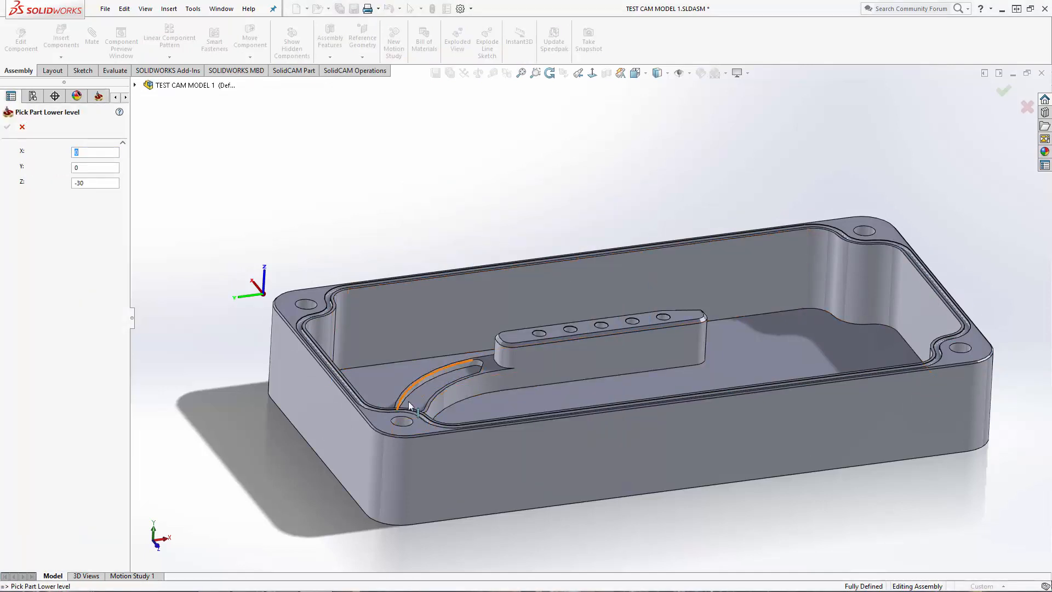
{"action": "middle_click_drag", "start_coordinate": [469, 440], "coordinate": [453, 307]}
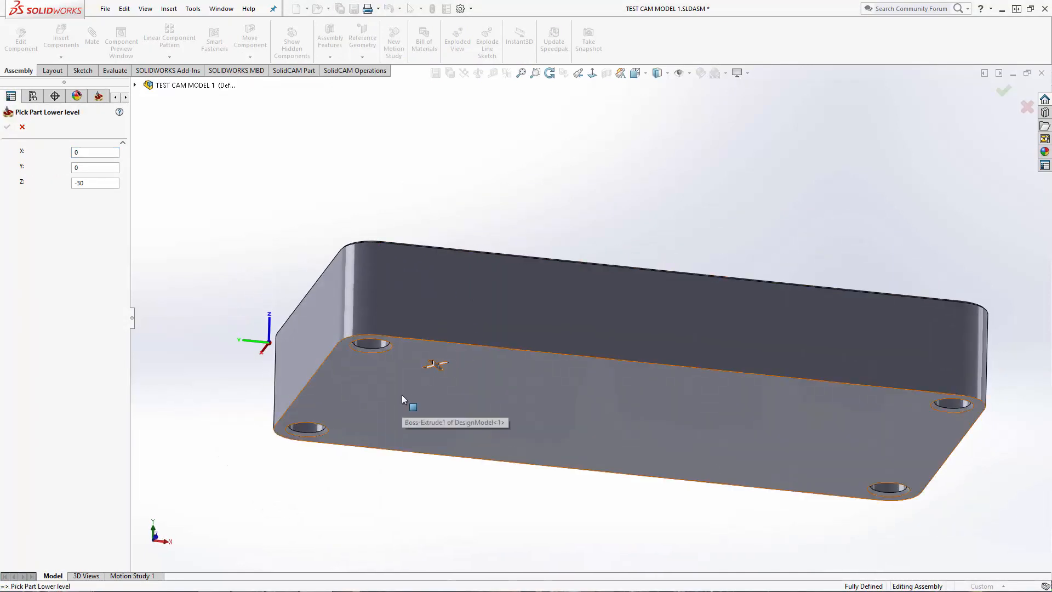
{"action": "left_click", "coordinate": [402, 393]}
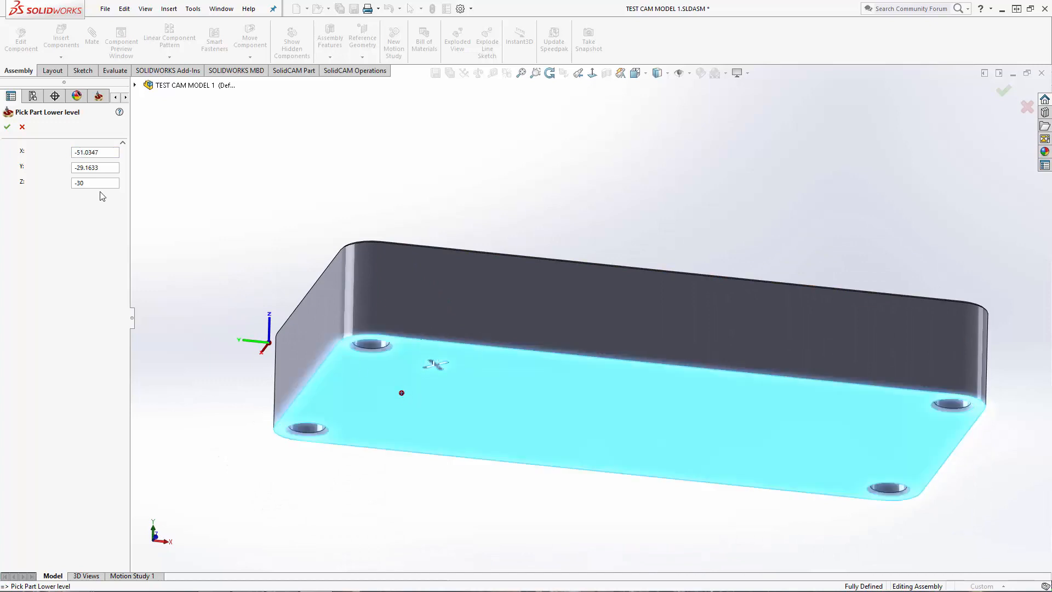
{"action": "left_click_drag", "start_coordinate": [98, 183], "coordinate": [64, 183]}
{"action": "left_click", "coordinate": [6, 127]}
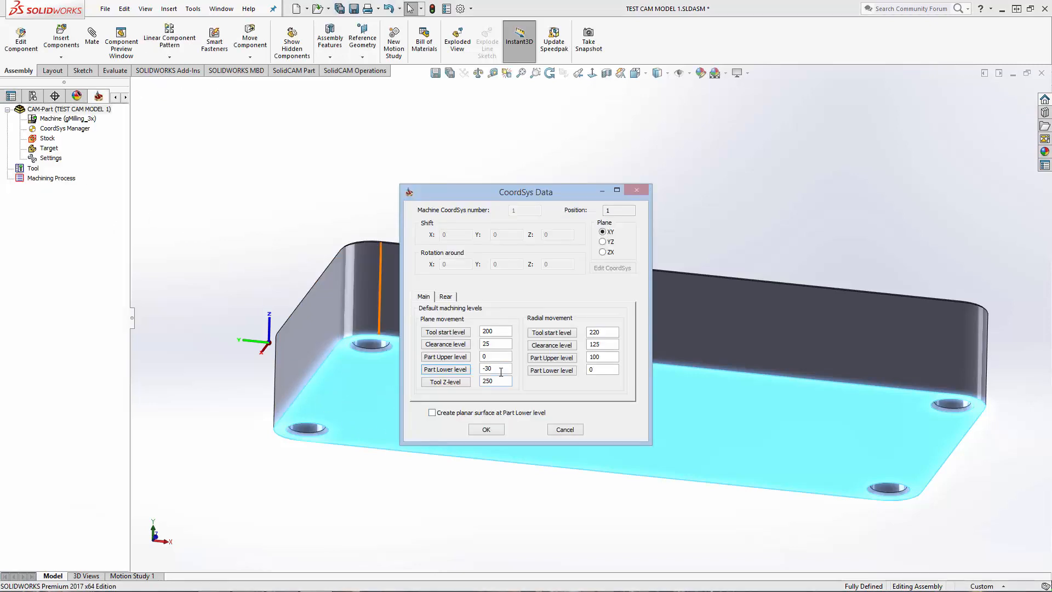
{"action": "left_click", "coordinate": [487, 368]}
{"action": "left_click", "coordinate": [502, 370]}
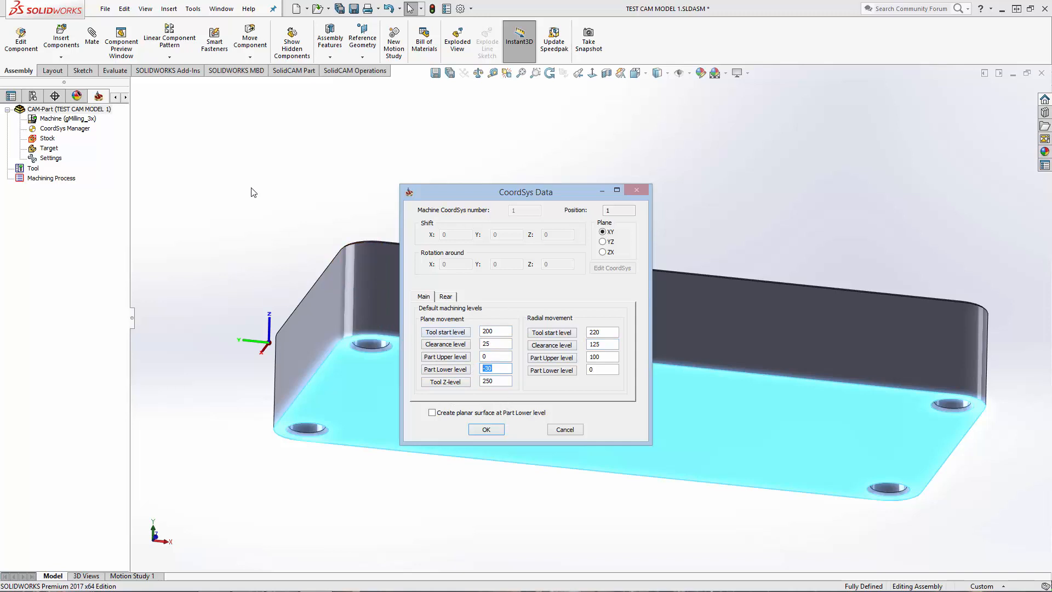
{"action": "left_click", "coordinate": [279, 206]}
- Define the part upper level by picking the top rim face of the box
{"action": "middle_click_drag", "start_coordinate": [331, 227], "coordinate": [334, 237]}
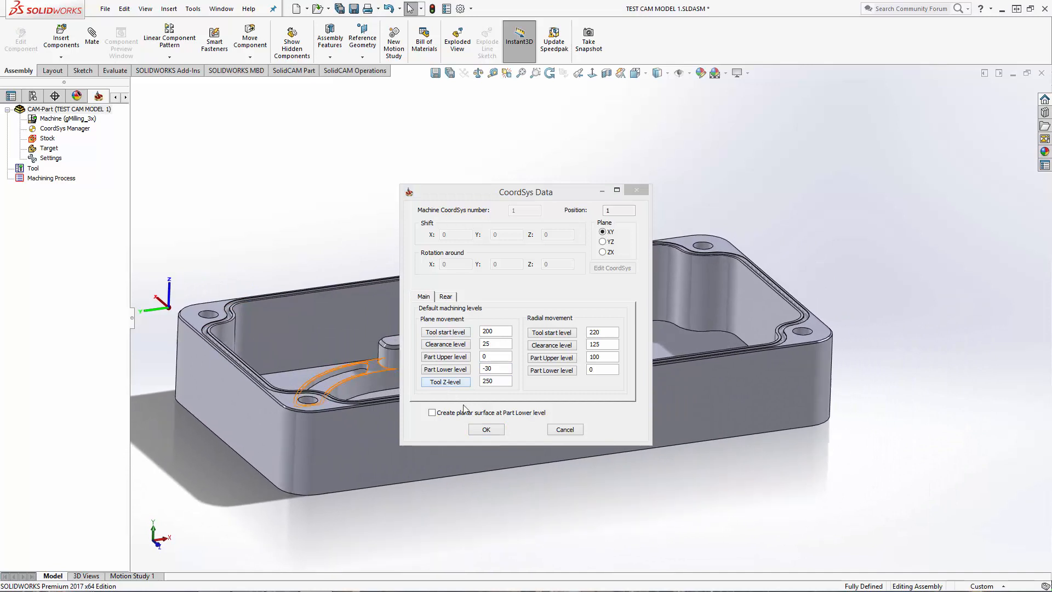
{"action": "left_click", "coordinate": [499, 356]}
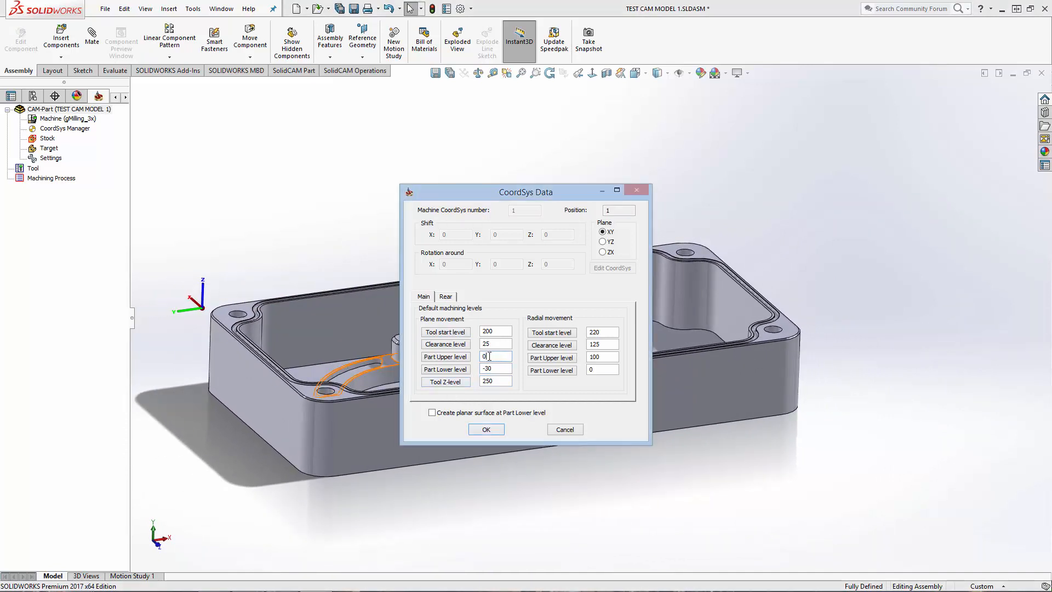
{"action": "double_click", "coordinate": [489, 357]}
{"action": "left_click", "coordinate": [445, 356]}
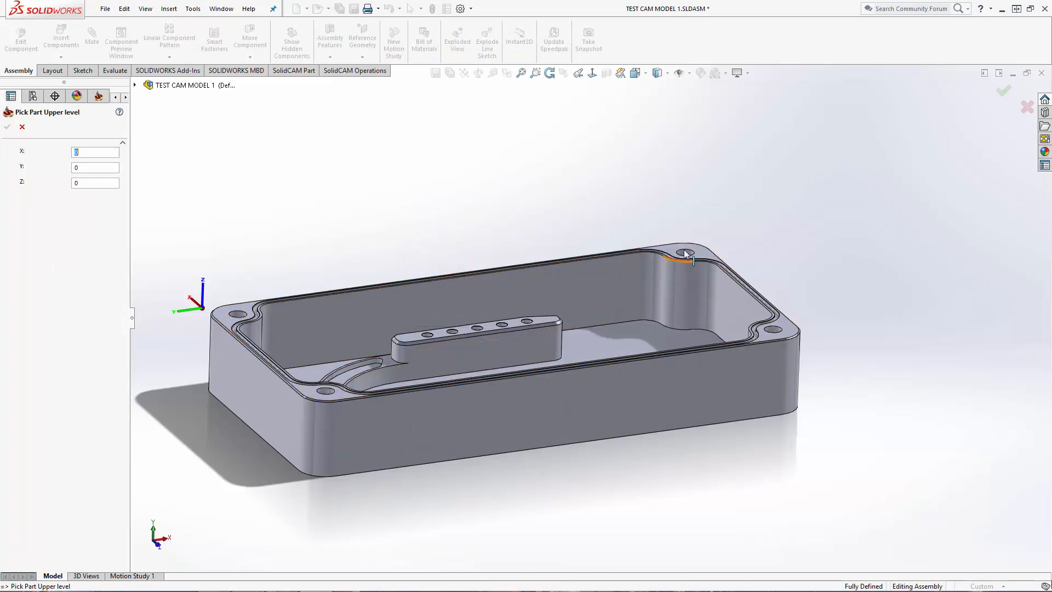
{"action": "left_click", "coordinate": [224, 315]}
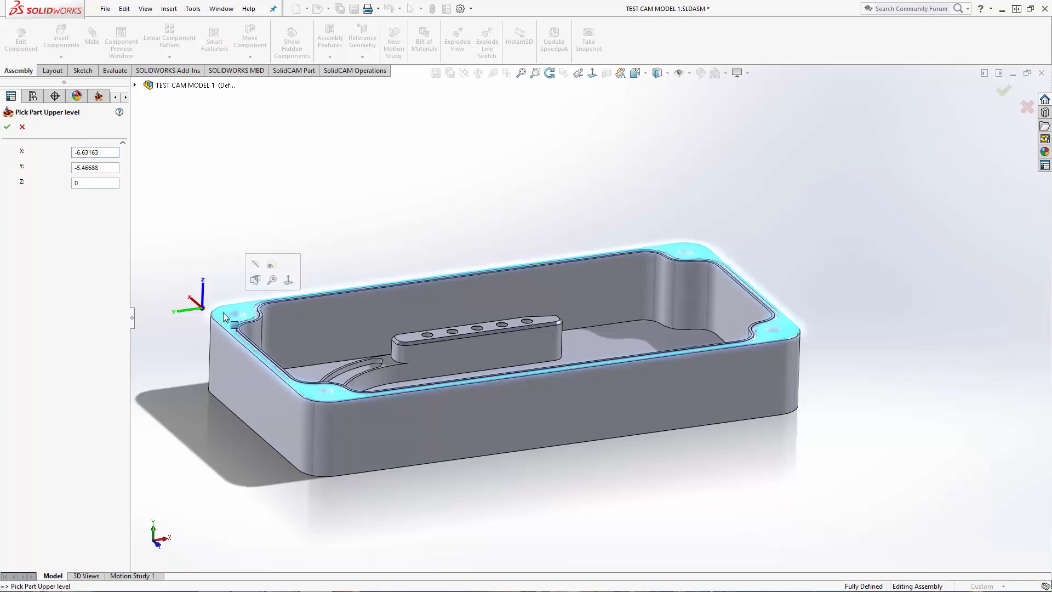
{"action": "scroll", "coordinate": [225, 312], "scroll_direction": "down", "scroll_amount": 3}
{"action": "scroll", "coordinate": [228, 310], "scroll_direction": "down", "scroll_amount": 2}
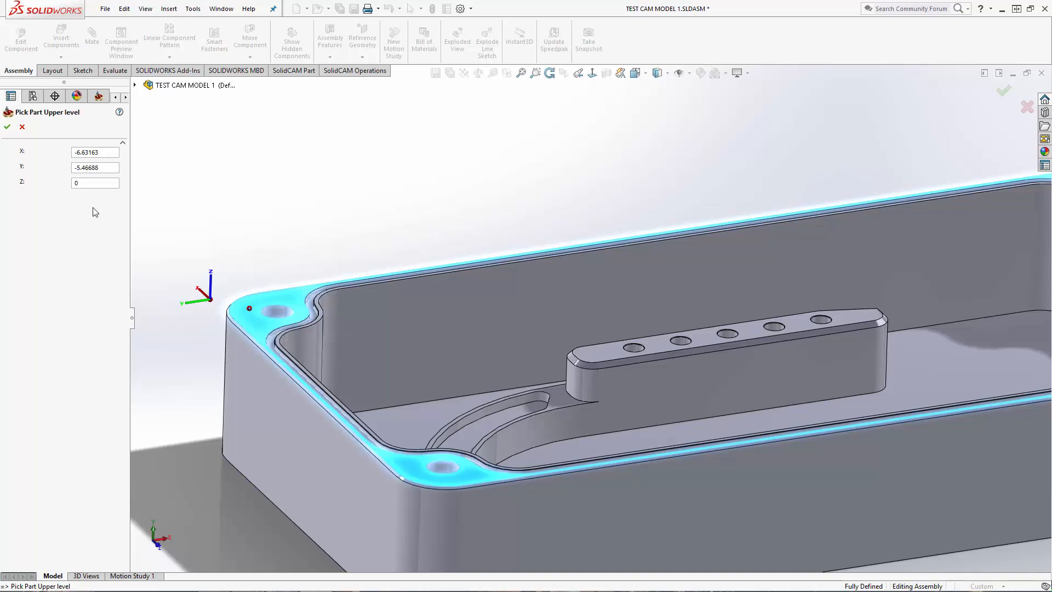
{"action": "left_click", "coordinate": [7, 126]}
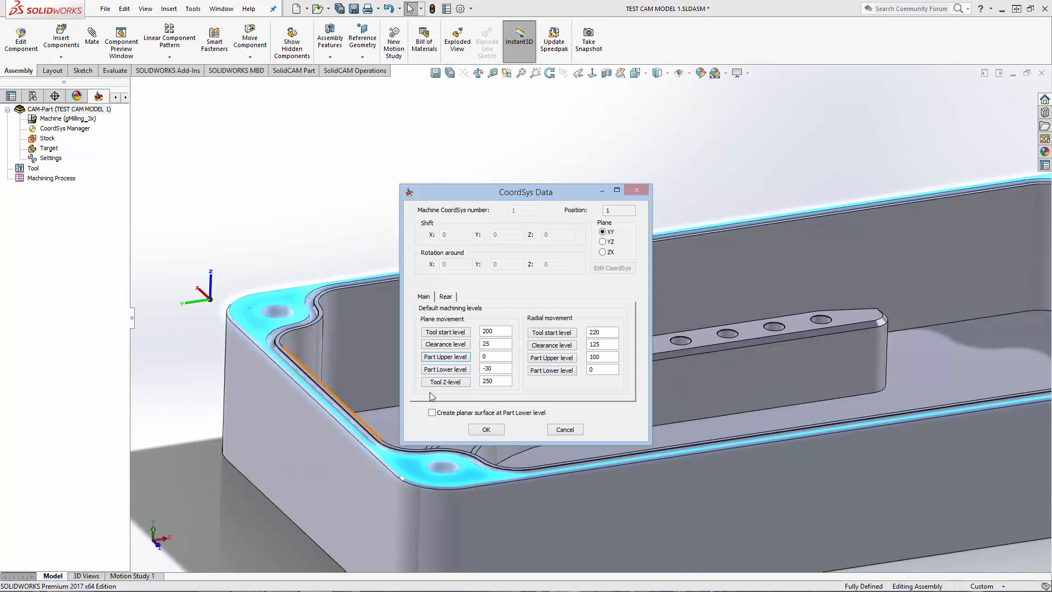
- Accept the default machining levels and finish the coordinate system definition for MAC 1
{"action": "left_click", "coordinate": [488, 429]}
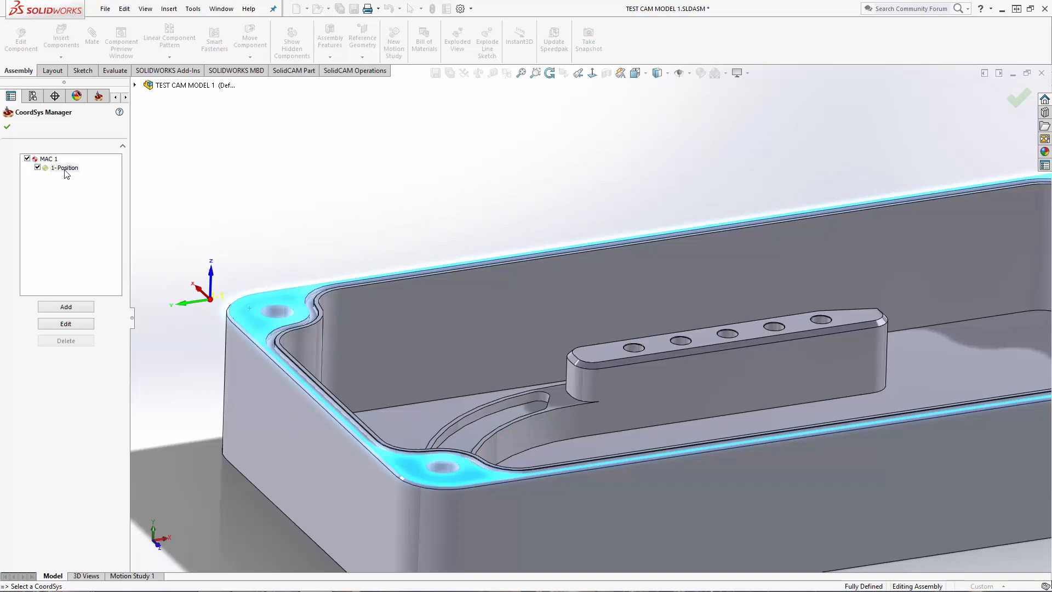
{"action": "left_click", "coordinate": [50, 160]}
{"action": "left_click", "coordinate": [7, 127]}
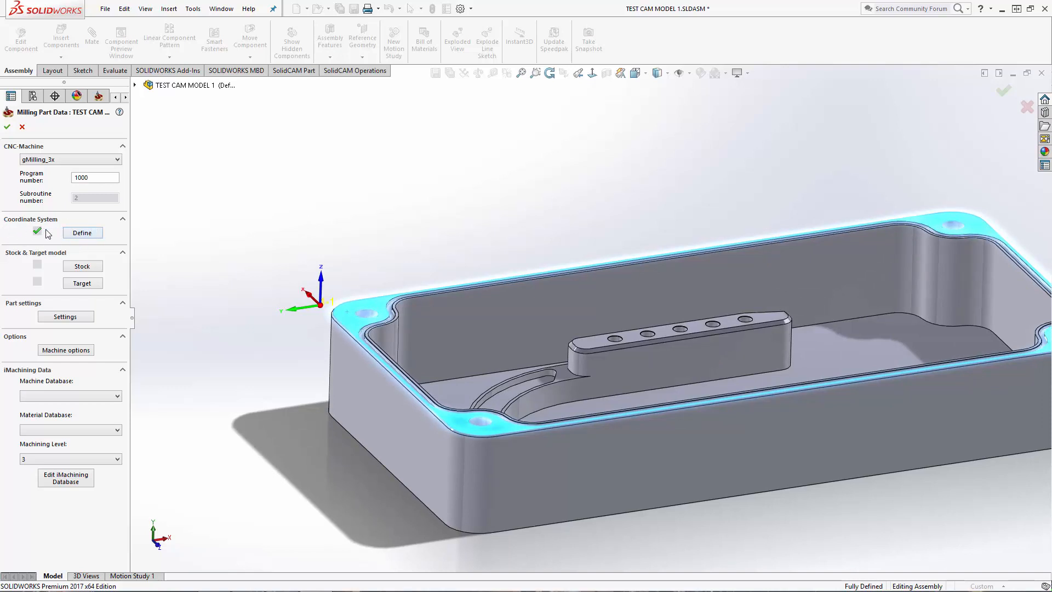
- Start the stock definition for the milling part and have the stock defined by Box
{"action": "left_click", "coordinate": [79, 267]}
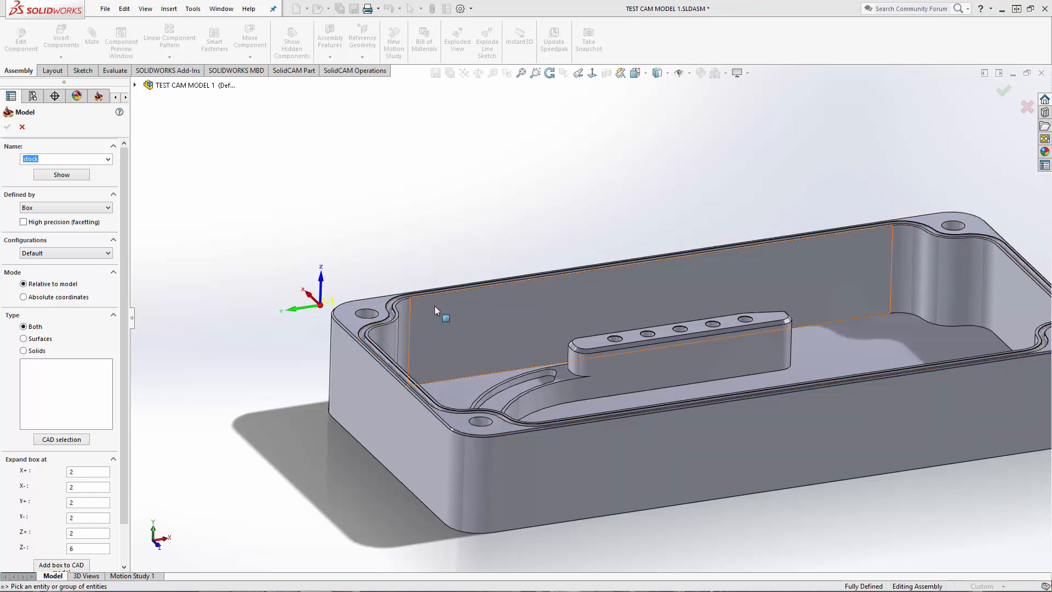
{"action": "middle_click_drag", "start_coordinate": [438, 317], "coordinate": [349, 298], "text": "ctrl"}
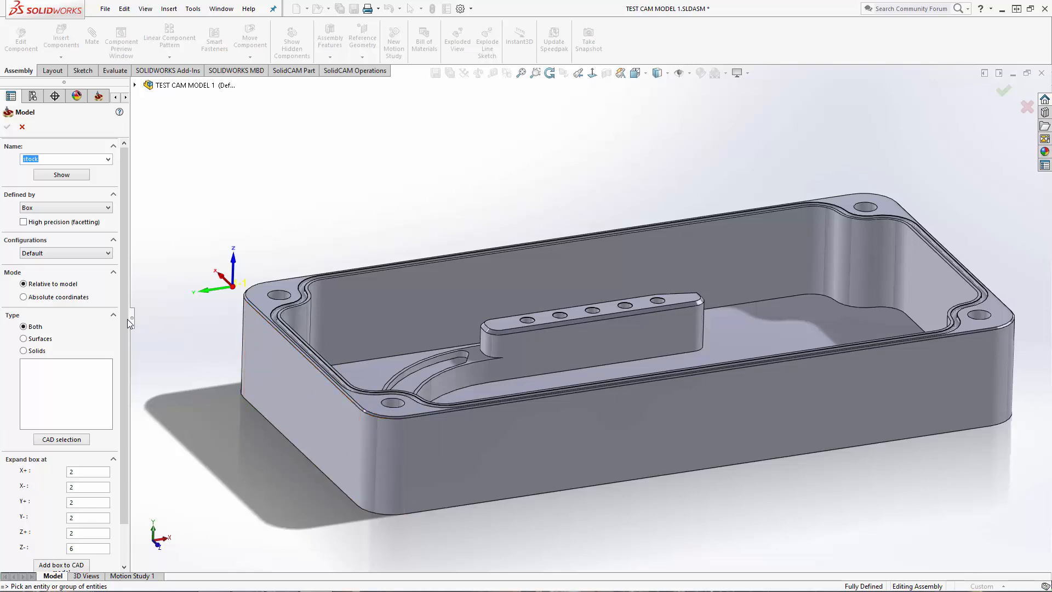
{"action": "middle_click_drag", "start_coordinate": [305, 324], "coordinate": [295, 290], "text": "ctrl"}
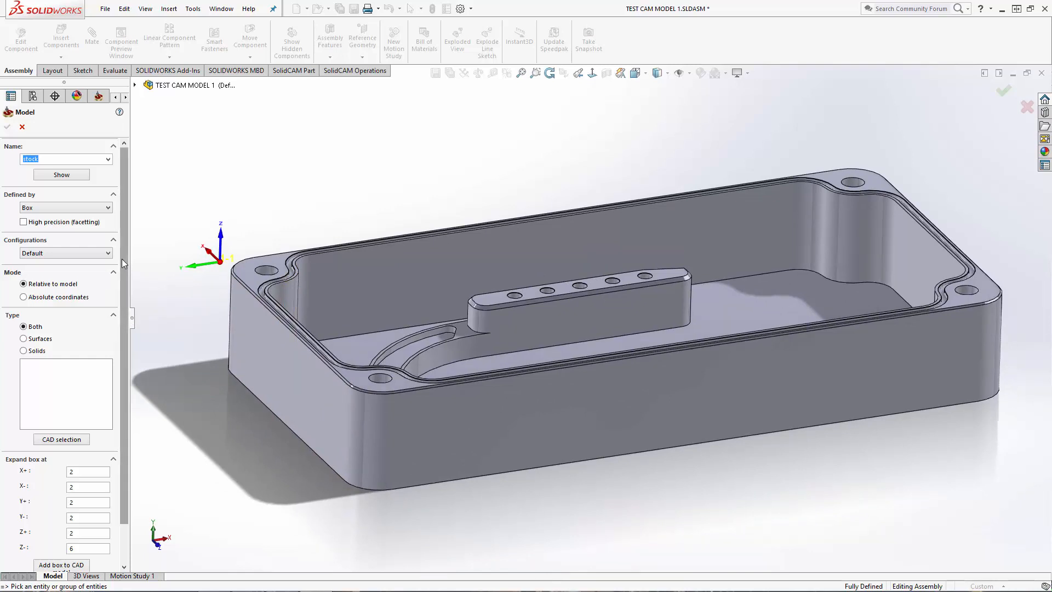
{"action": "mouse_move", "coordinate": [123, 259]}
{"action": "left_mouse_down"}
{"action": "mouse_move", "coordinate": [126, 277]}
{"action": "mouse_move", "coordinate": [124, 244]}
{"action": "left_mouse_up"}
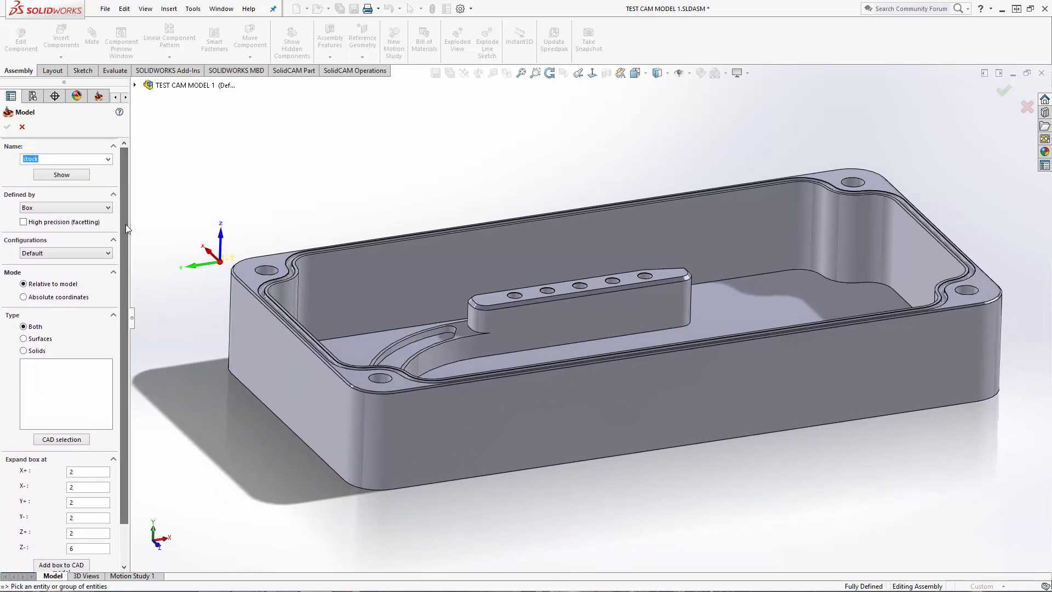
{"action": "left_click", "coordinate": [38, 208]}
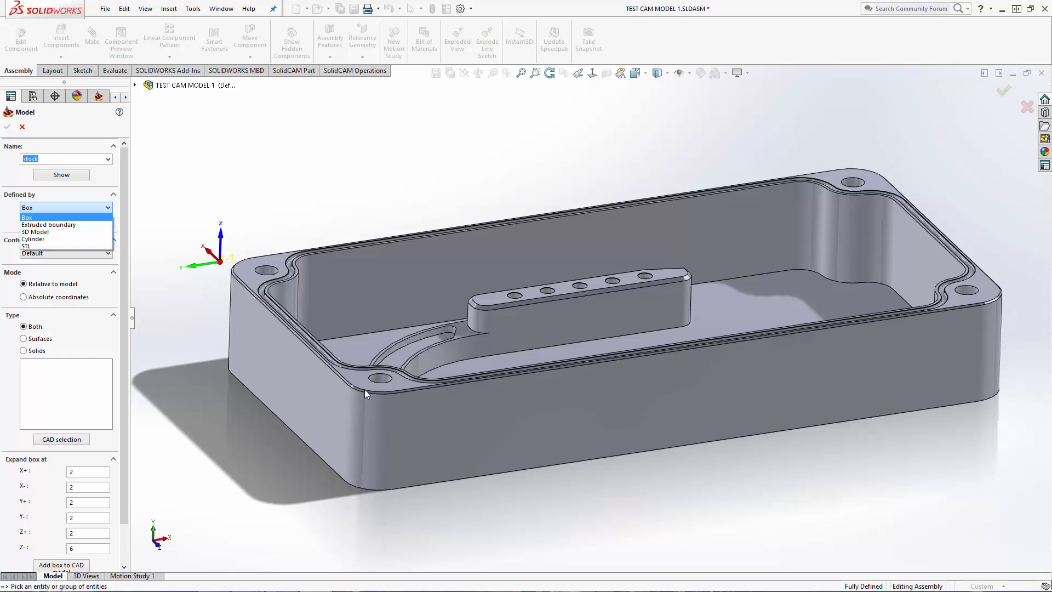
{"action": "left_click", "coordinate": [28, 218]}
{"action": "left_click", "coordinate": [31, 208]}
{"action": "left_click", "coordinate": [31, 219]}
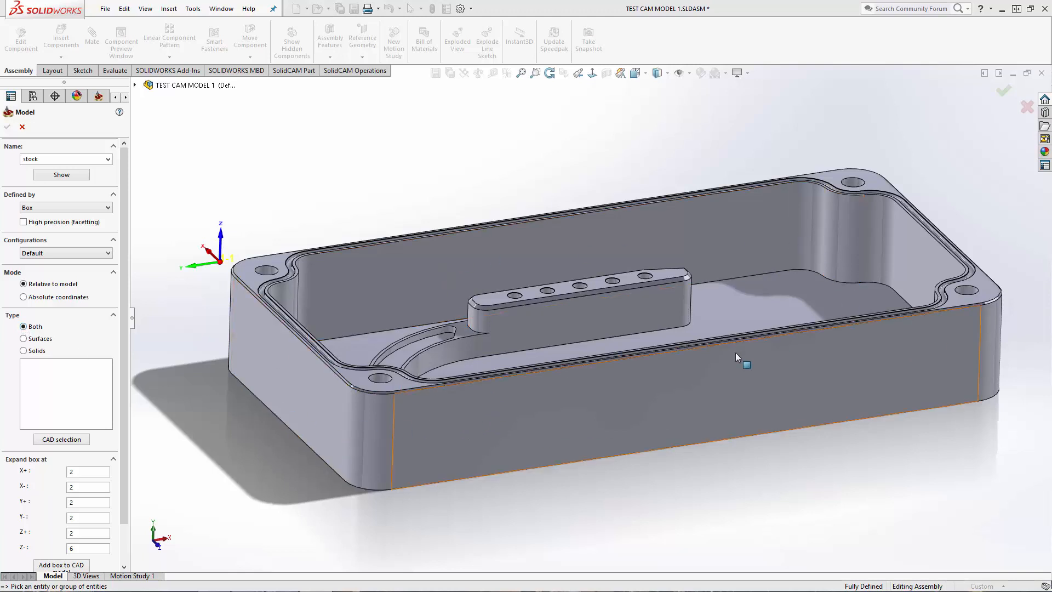
- Pick the box-shaped solid as the stock's reference body and inspect the bounding box around it
{"action": "left_click", "coordinate": [749, 304]}
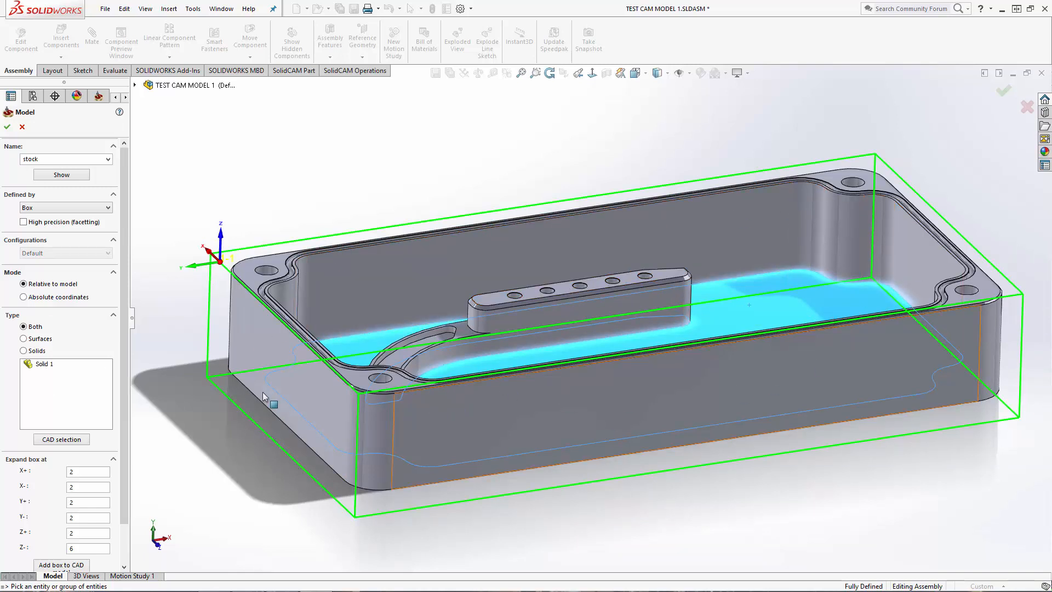
{"action": "left_click", "coordinate": [44, 365]}
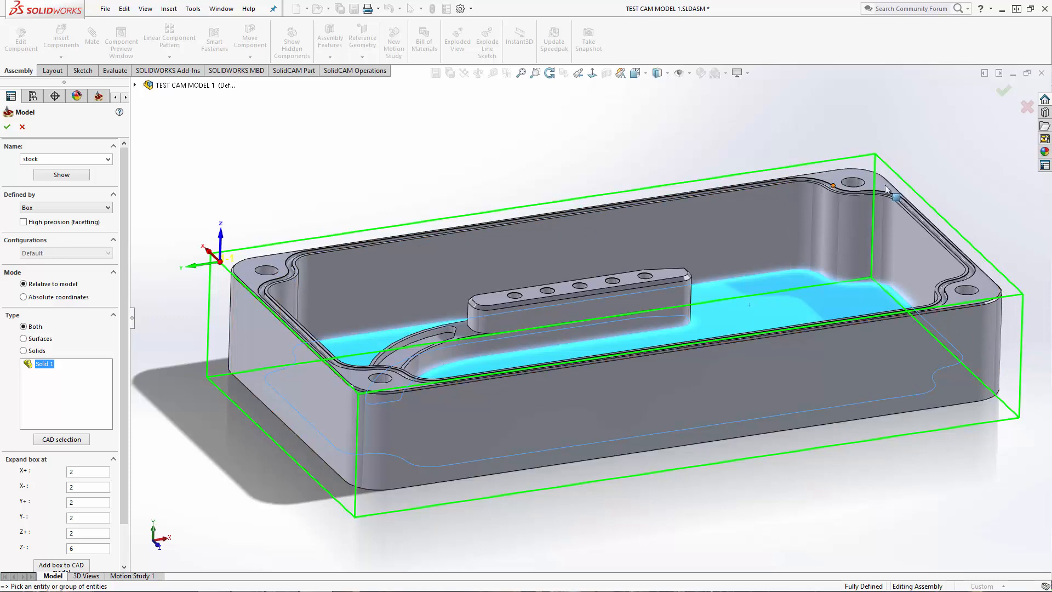
{"action": "middle_click_drag", "start_coordinate": [511, 383], "coordinate": [254, 447]}
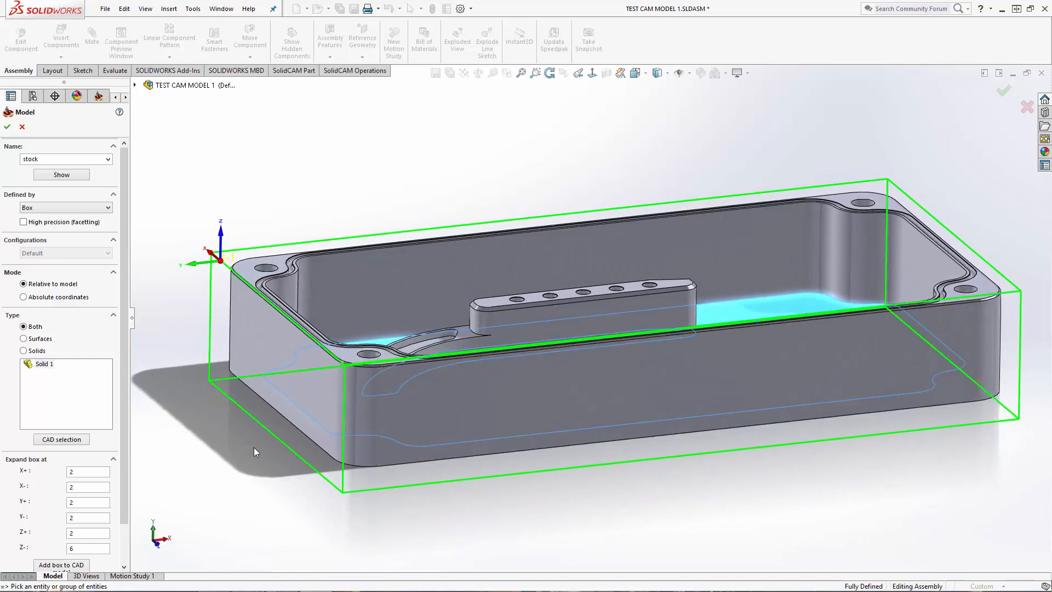
- Set the stock box's Z- expansion to 10 and check the extra material below the part
{"action": "scroll", "coordinate": [124, 438], "scroll_direction": "down", "scroll_amount": 2}
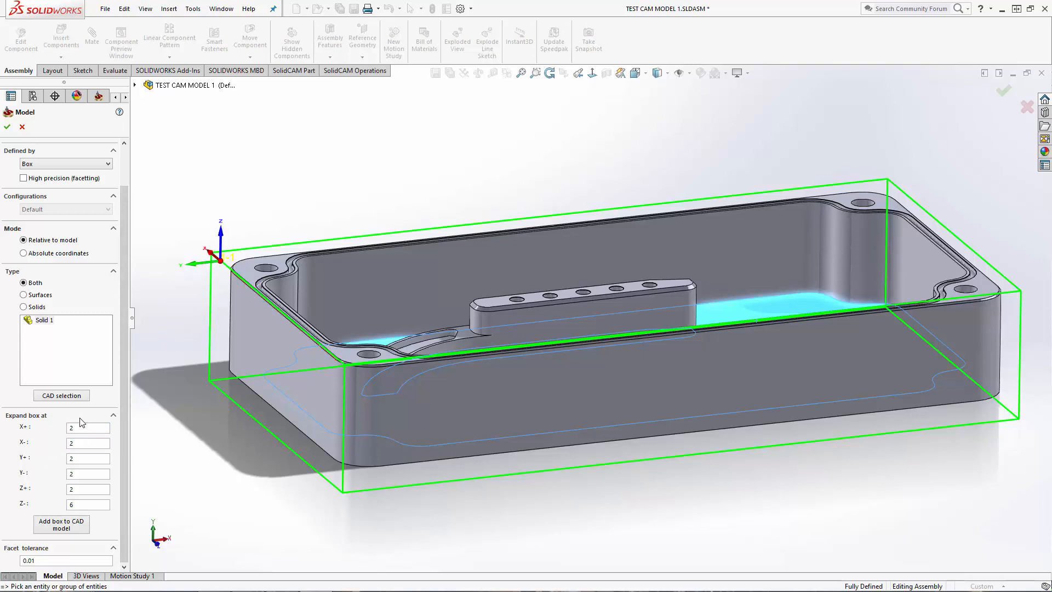
{"action": "middle_click_drag", "start_coordinate": [289, 442], "coordinate": [245, 464]}
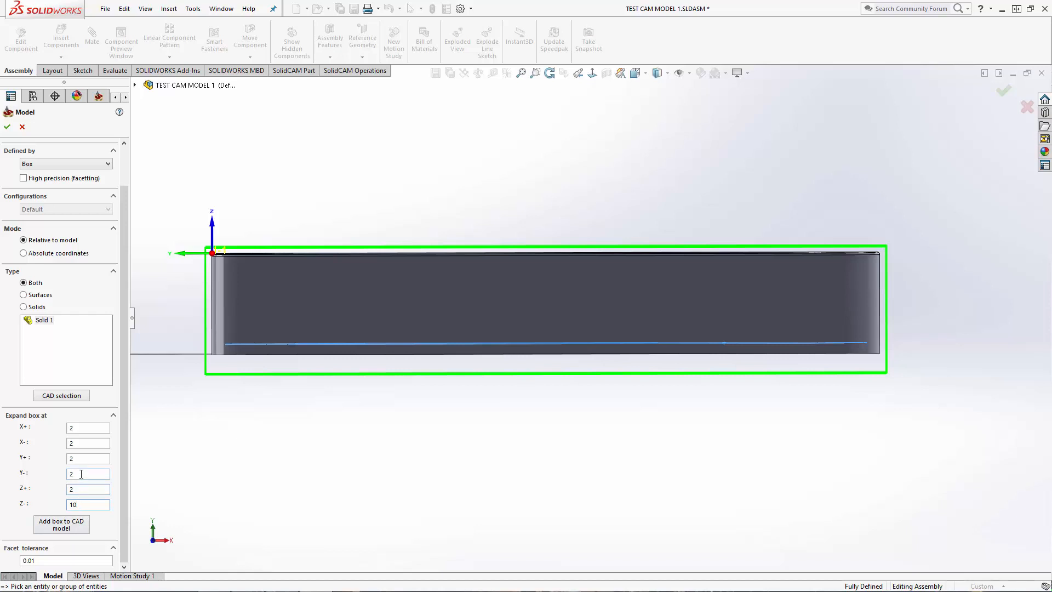
{"action": "left_click", "coordinate": [81, 473]}
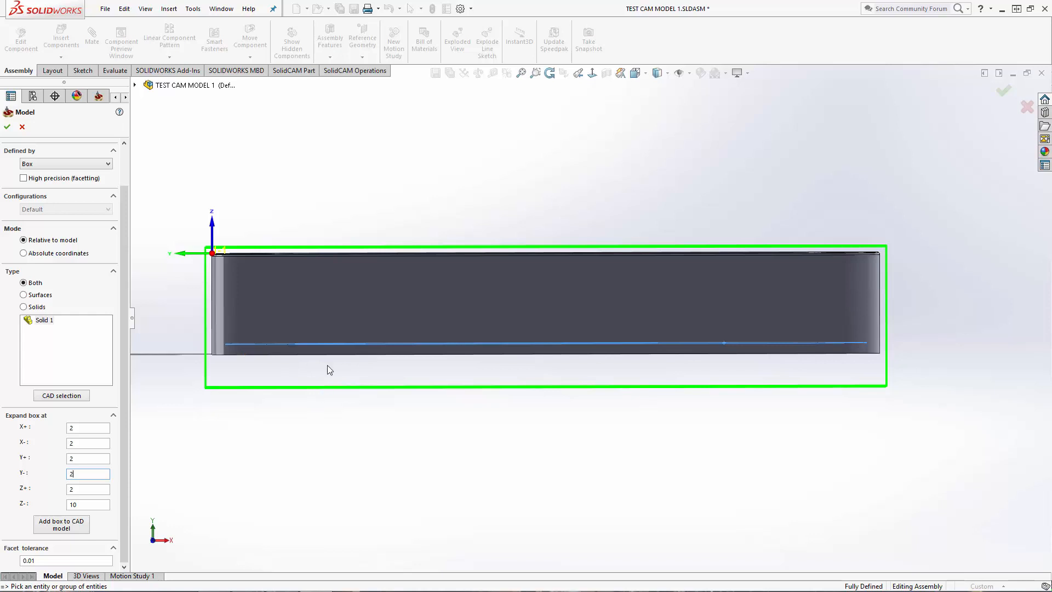
{"action": "middle_click_drag", "start_coordinate": [327, 381], "coordinate": [441, 415]}
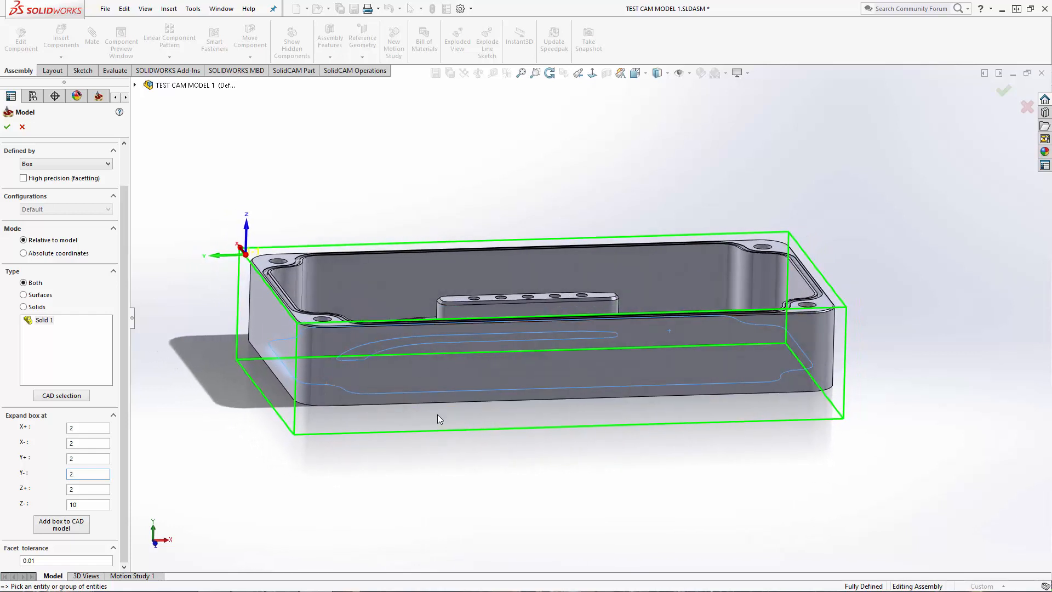
{"action": "middle_click_drag", "start_coordinate": [348, 430], "coordinate": [303, 387]}
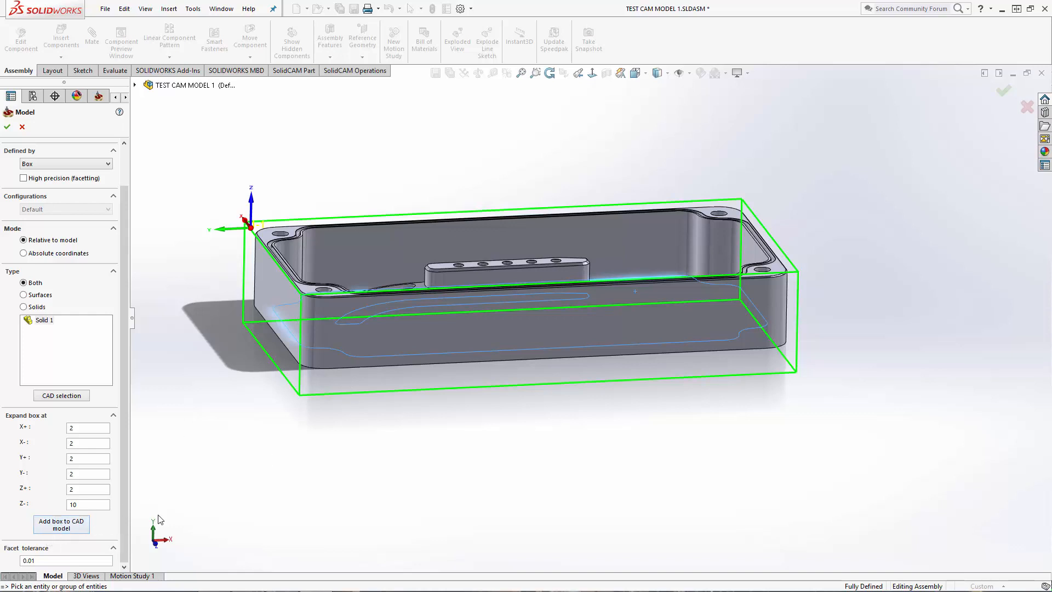
- Accept the stock definition, reopen it to add the stock box to the CAD model, and check the resulting box around the part
{"action": "left_click", "coordinate": [7, 128]}
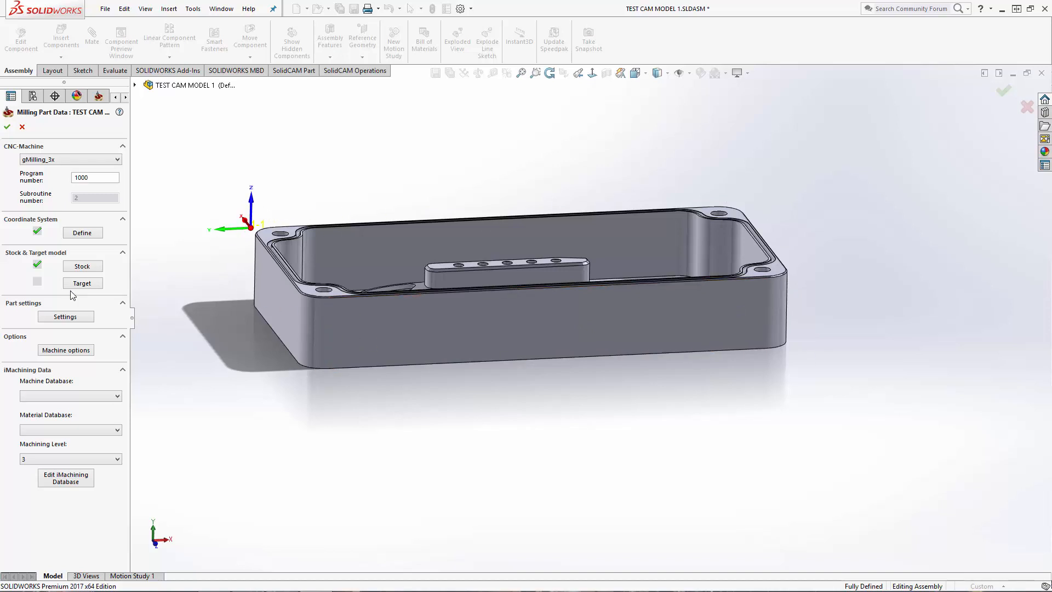
{"action": "left_click", "coordinate": [80, 263]}
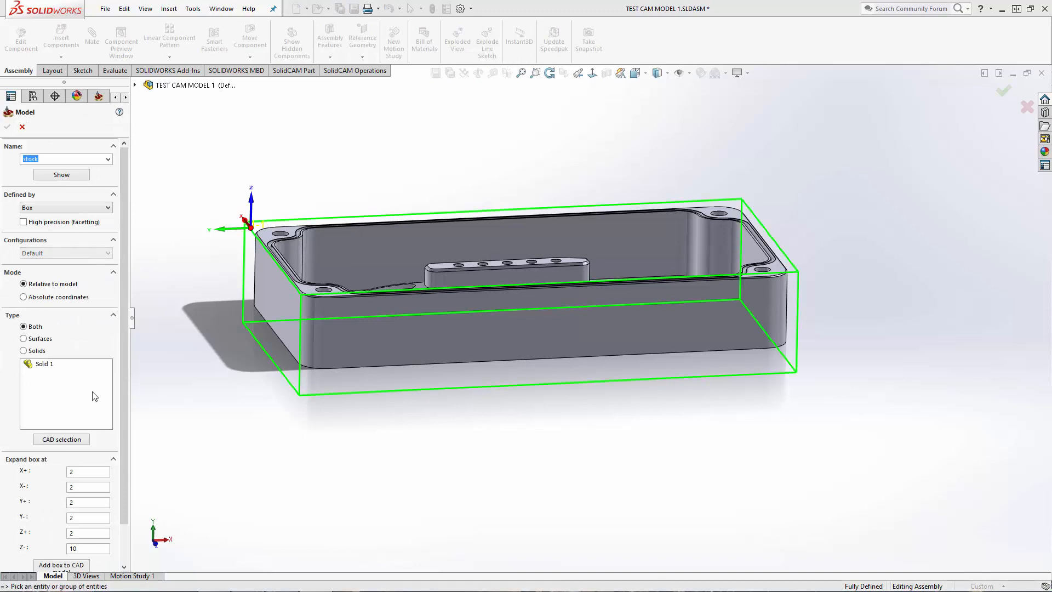
{"action": "scroll", "coordinate": [127, 366], "scroll_direction": "down", "scroll_amount": 2}
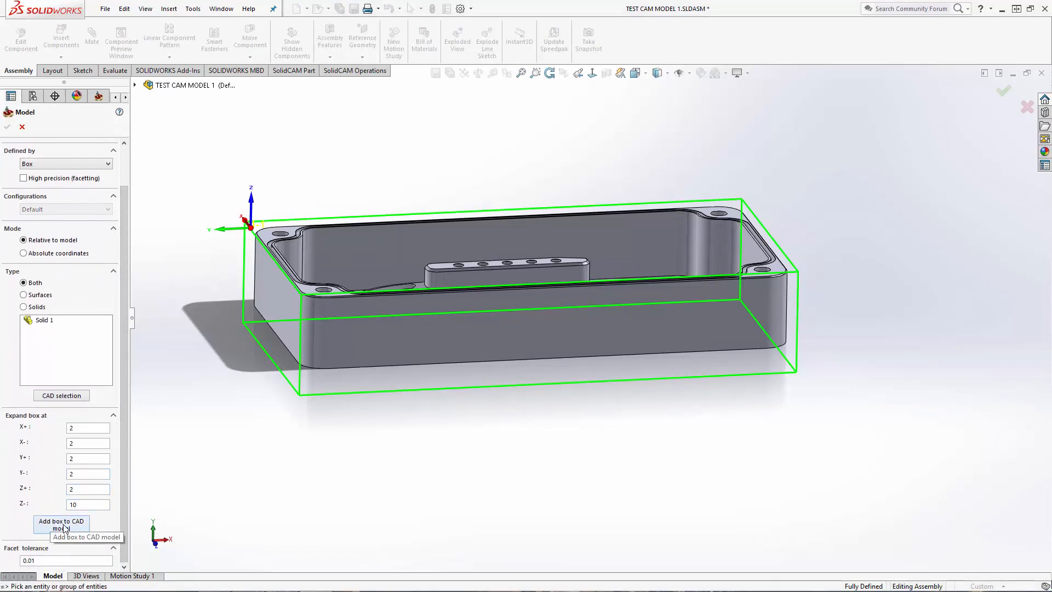
{"action": "left_click", "coordinate": [64, 528]}
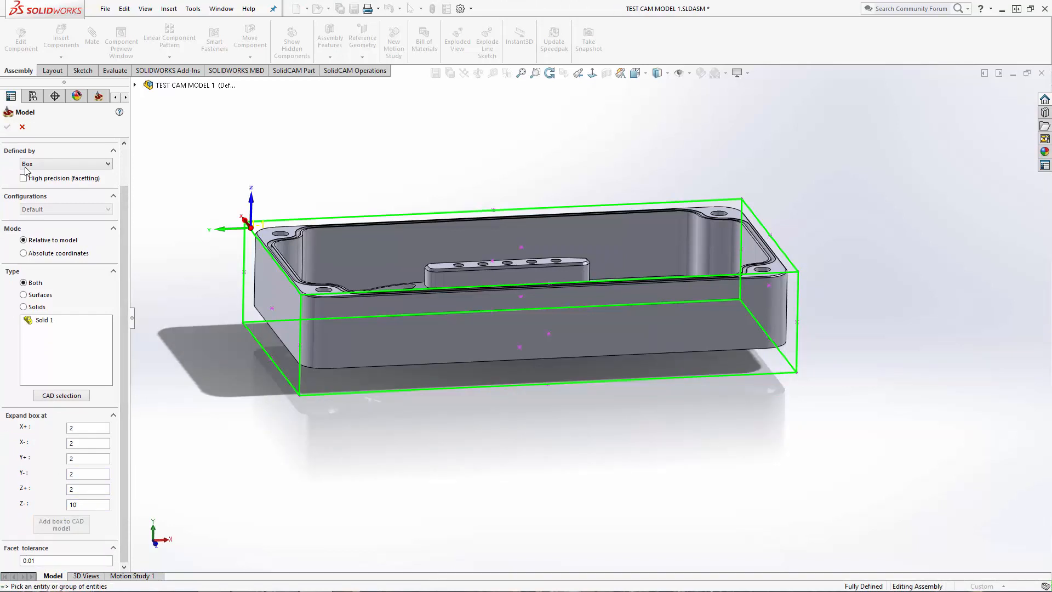
{"action": "left_click", "coordinate": [8, 128]}
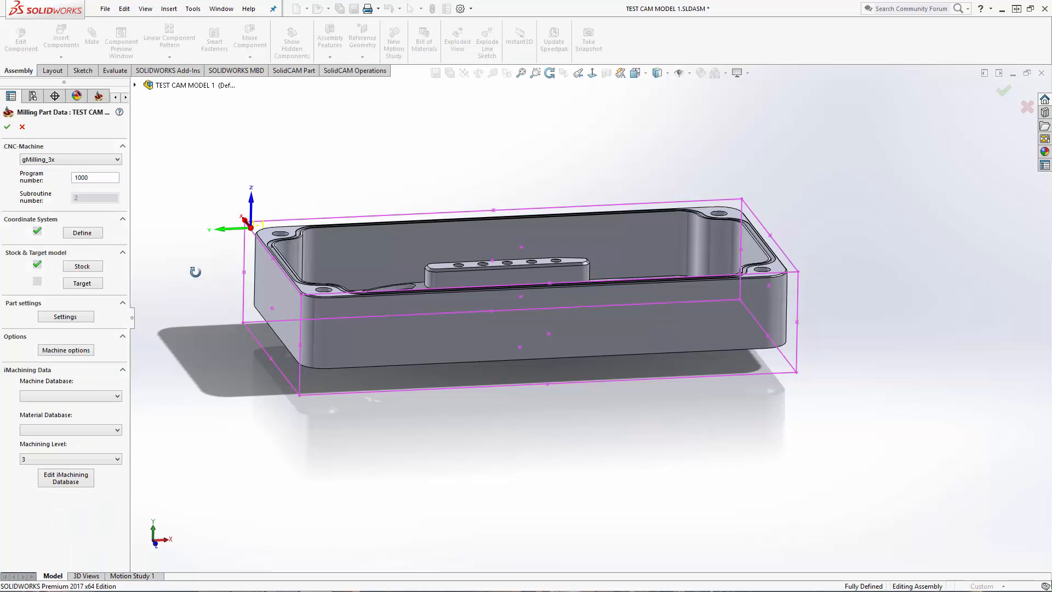
{"action": "middle_click_drag", "start_coordinate": [195, 273], "coordinate": [183, 304]}
{"action": "key", "text": "ctrl+5"}
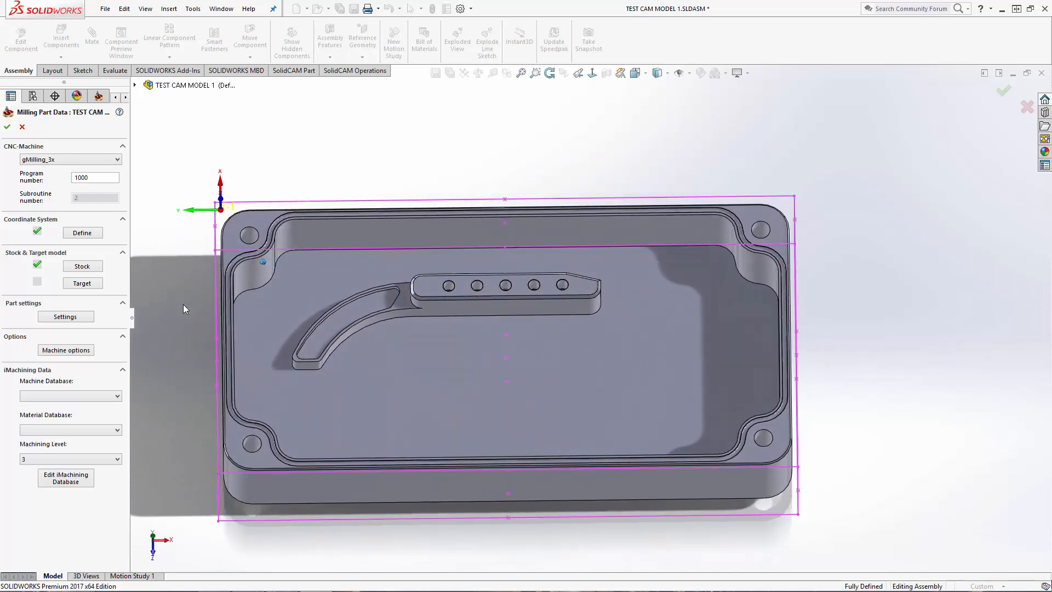
{"action": "key", "text": "ctrl+7"}
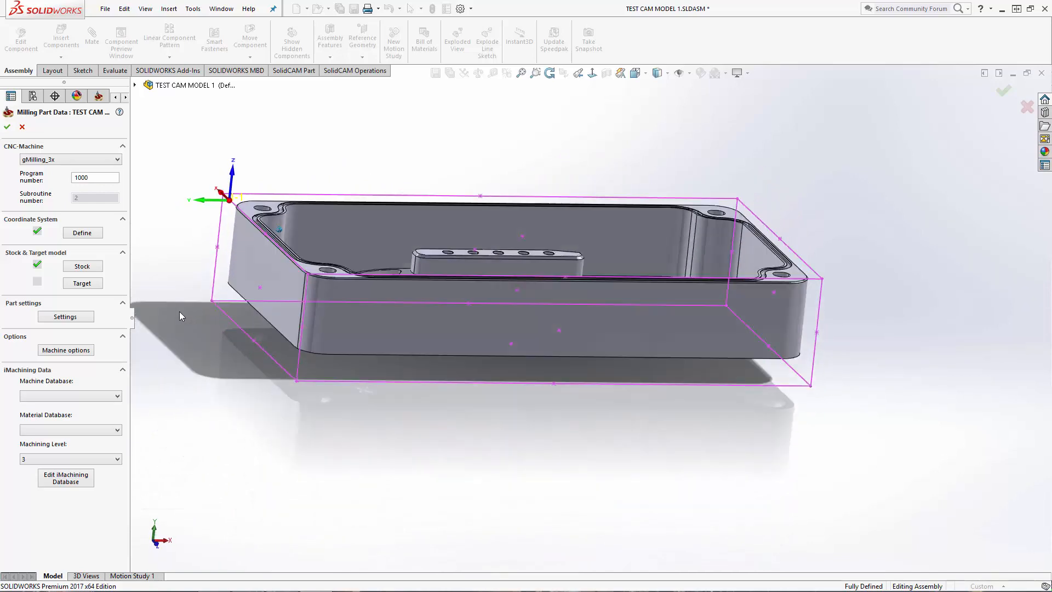
- Define the target model by picking the box-shaped solid, inspect its pockets and holes, and accept the definition
{"action": "left_click", "coordinate": [82, 284]}
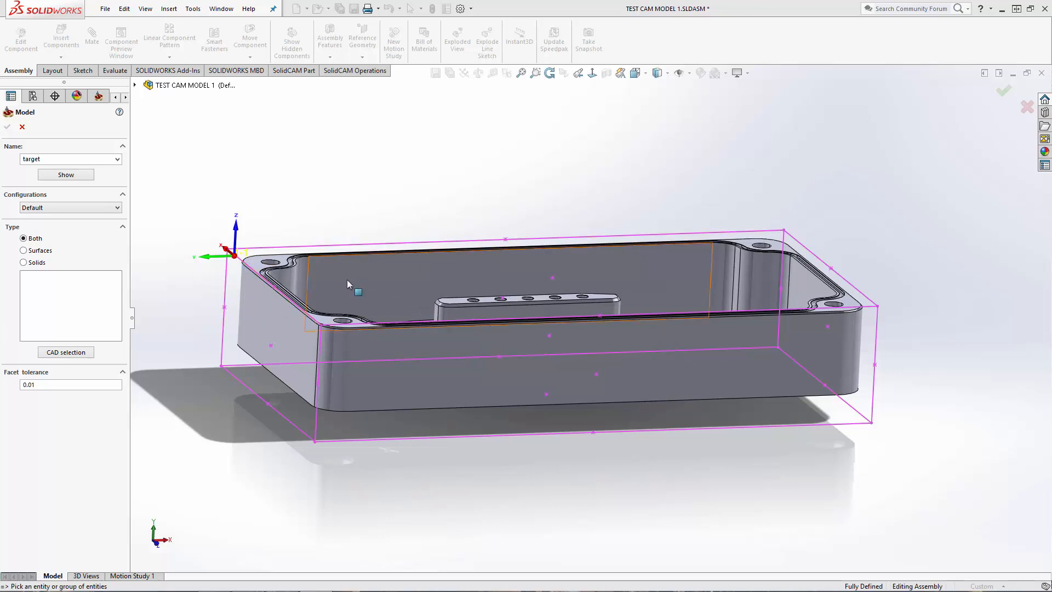
{"action": "left_click", "coordinate": [407, 266]}
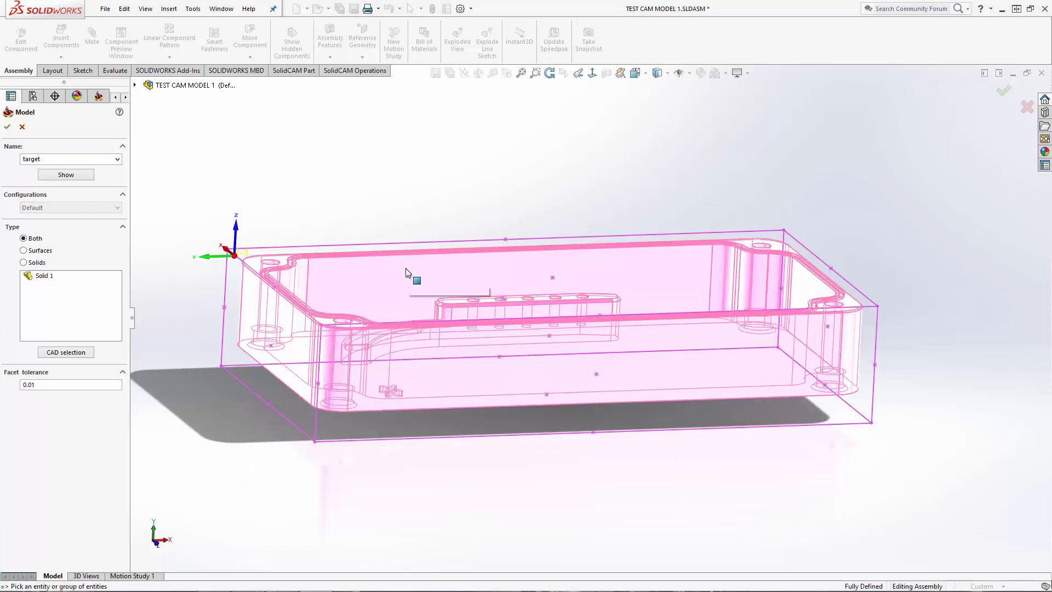
{"action": "middle_click_drag", "start_coordinate": [339, 257], "coordinate": [304, 284]}
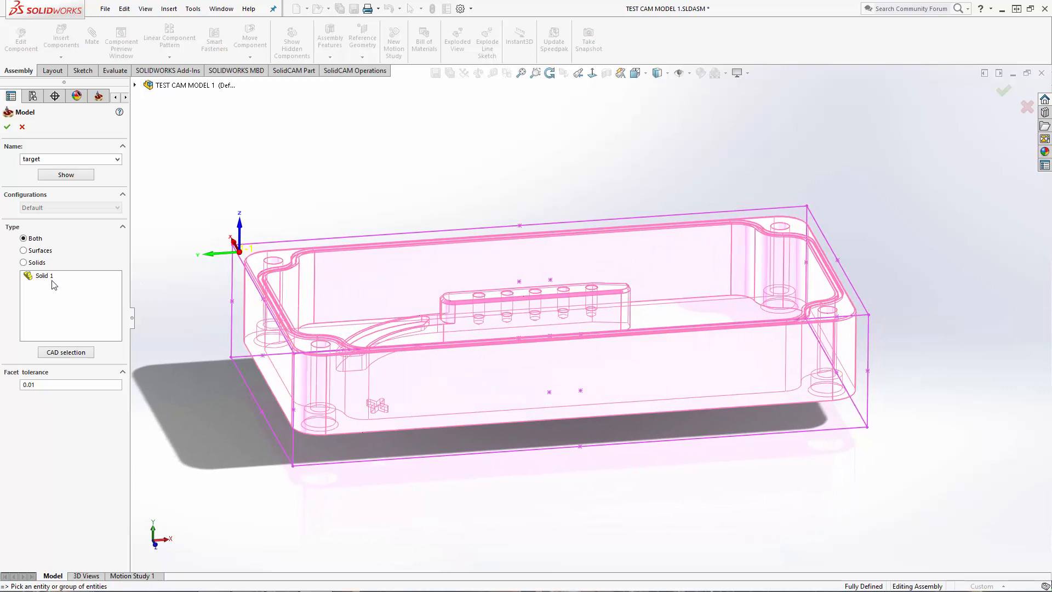
{"action": "middle_click_drag", "start_coordinate": [392, 364], "coordinate": [320, 429]}
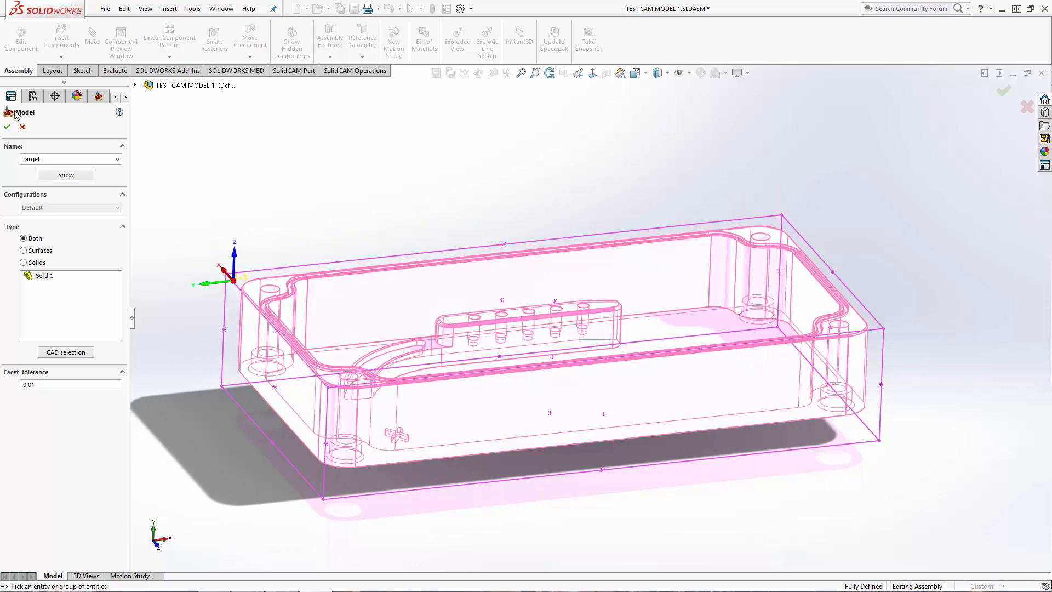
{"action": "middle_click_drag", "start_coordinate": [317, 297], "coordinate": [266, 305]}
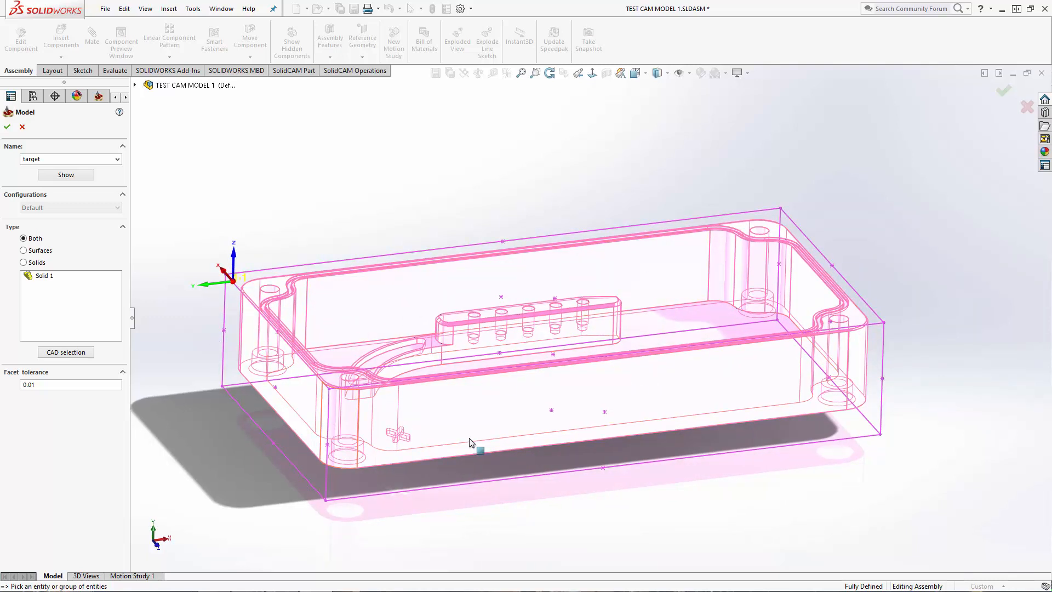
{"action": "middle_click_drag", "start_coordinate": [465, 372], "coordinate": [465, 378]}
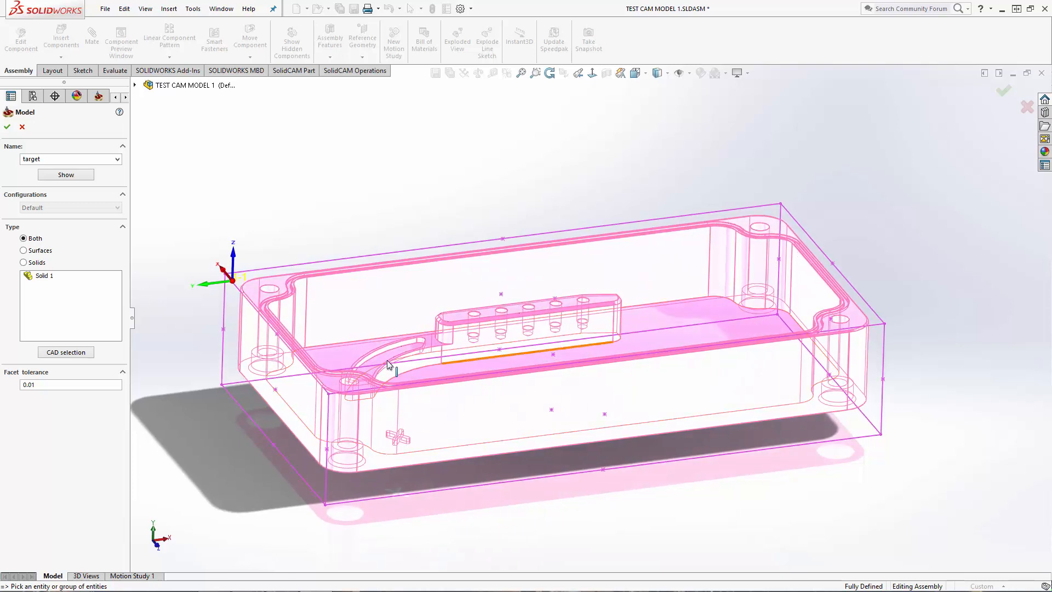
{"action": "middle_click_drag", "start_coordinate": [213, 342], "coordinate": [217, 342]}
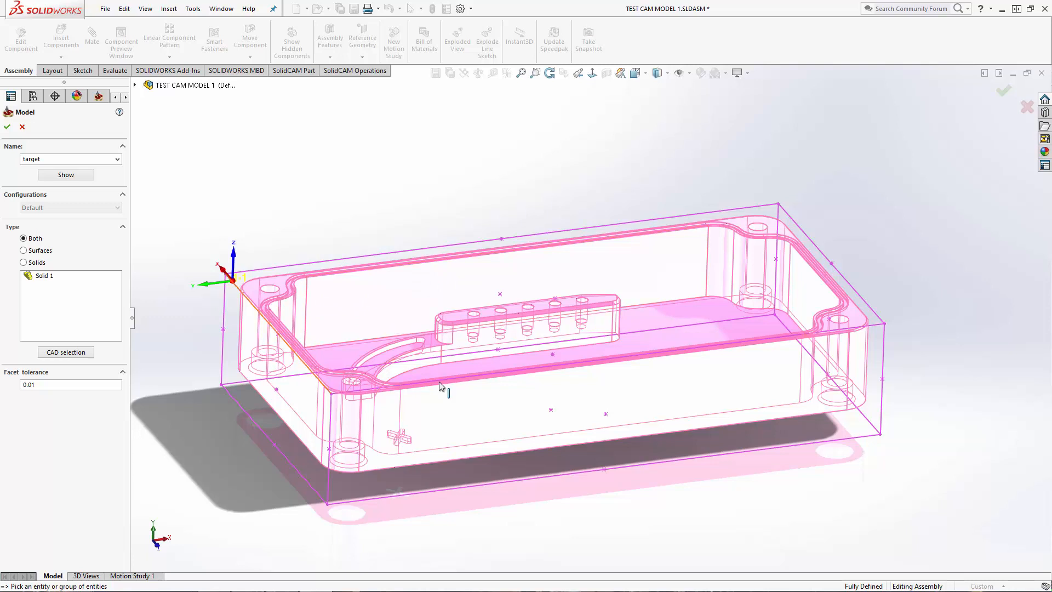
{"action": "middle_click_drag", "start_coordinate": [393, 379], "coordinate": [362, 341]}
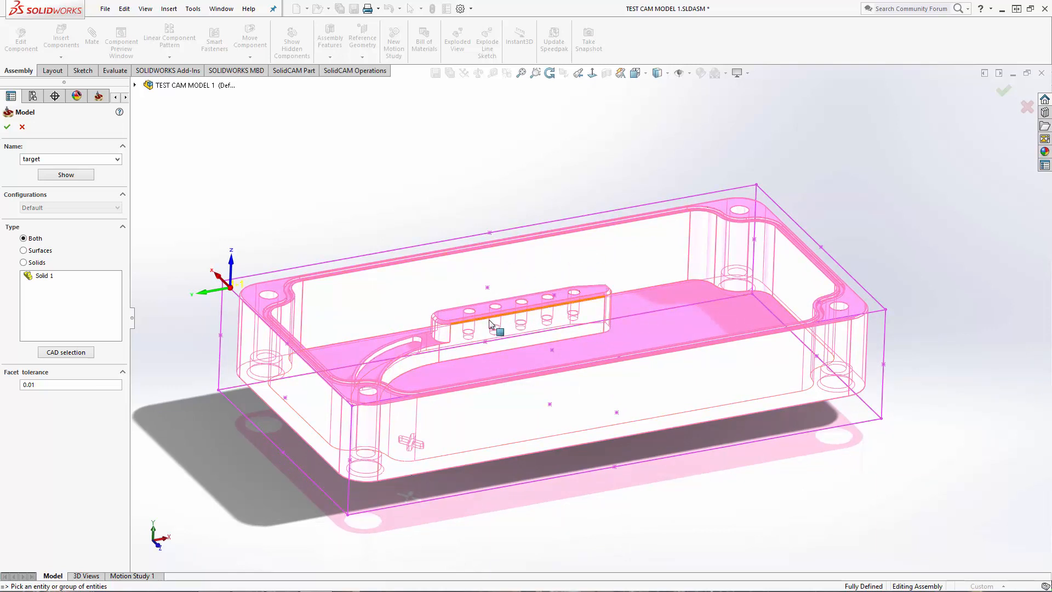
{"action": "middle_click_drag", "start_coordinate": [501, 262], "coordinate": [505, 277]}
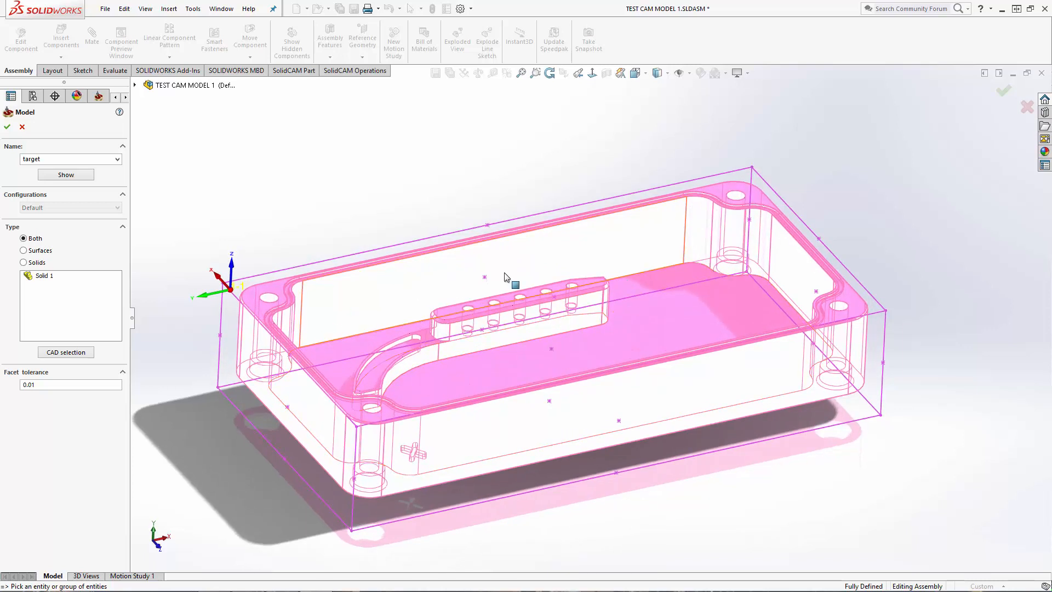
{"action": "left_click", "coordinate": [9, 127]}
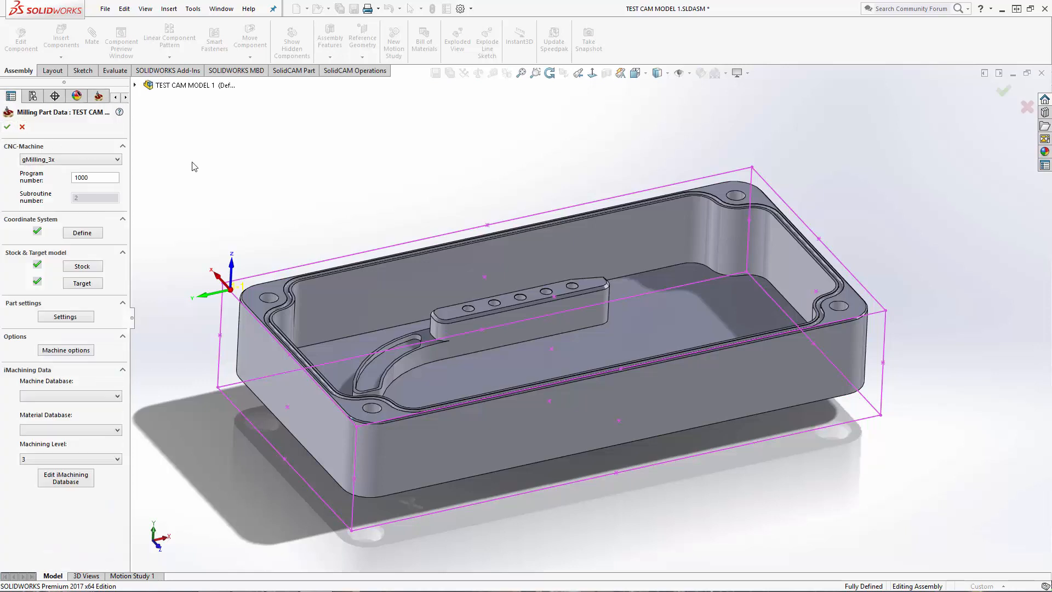
- In the part settings, enable Ask before synchronization check and Synchronize automatically for the CAM geometry
{"action": "left_click", "coordinate": [66, 317]}
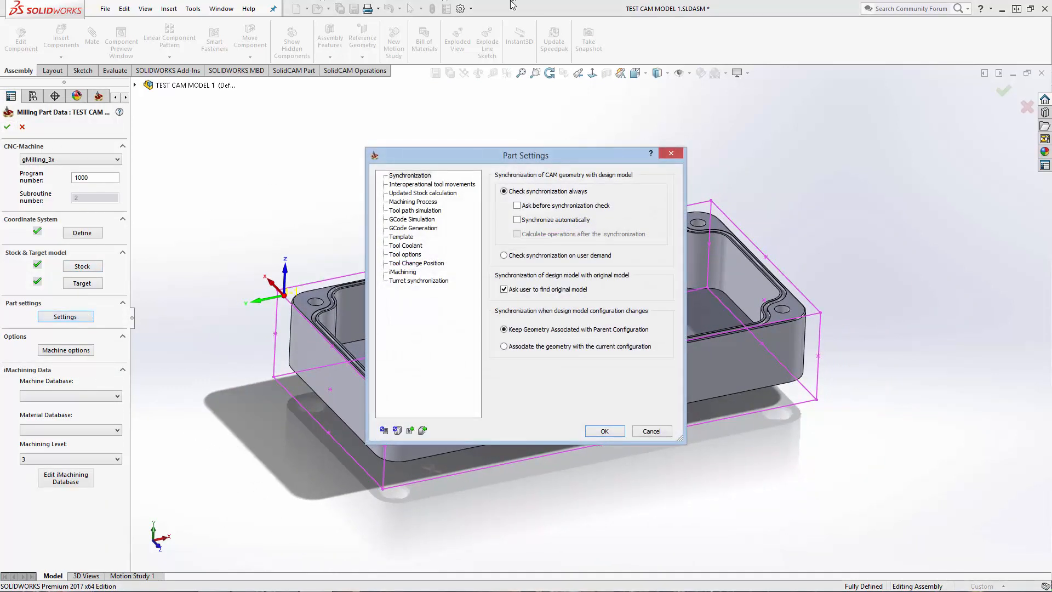
{"action": "left_click_drag", "start_coordinate": [439, 166], "coordinate": [226, 269]}
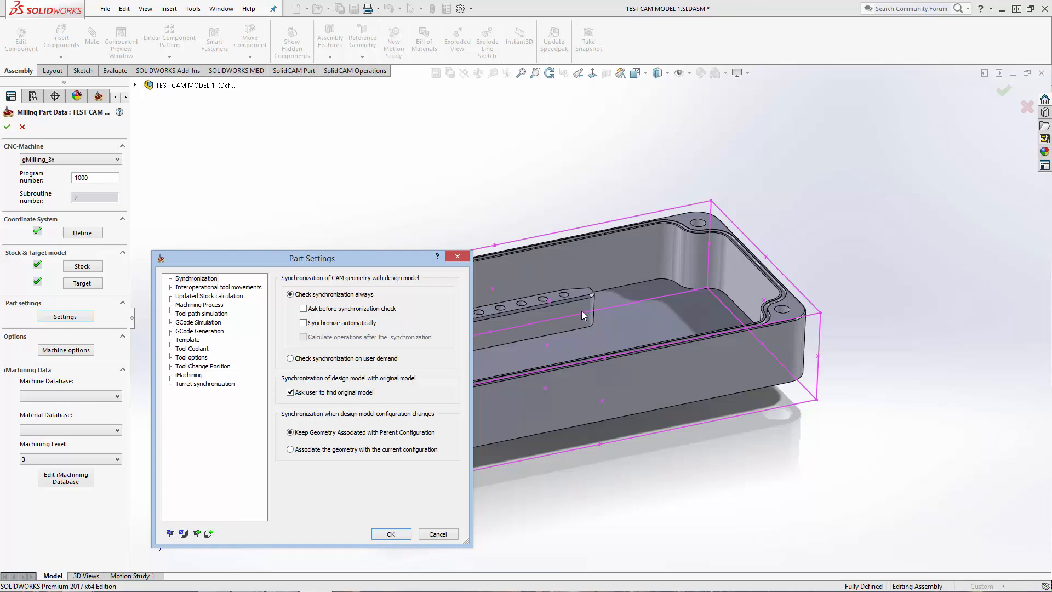
{"action": "mouse_move", "coordinate": [305, 262]}
{"action": "left_mouse_down"}
{"action": "mouse_move", "coordinate": [309, 232]}
{"action": "mouse_move", "coordinate": [302, 248]}
{"action": "left_mouse_up"}
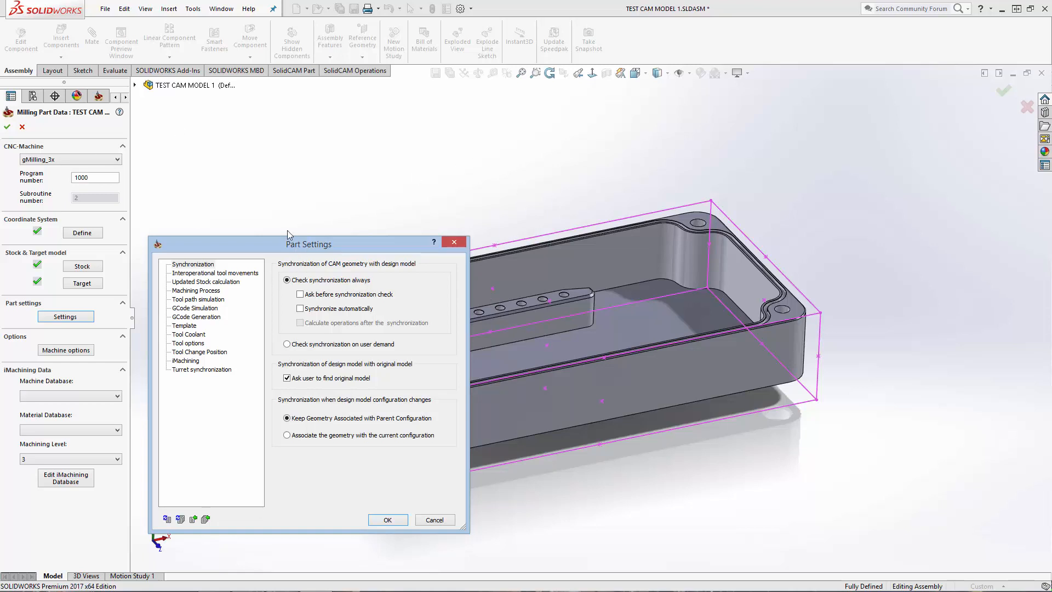
{"action": "left_click_drag", "start_coordinate": [303, 245], "coordinate": [265, 169]}
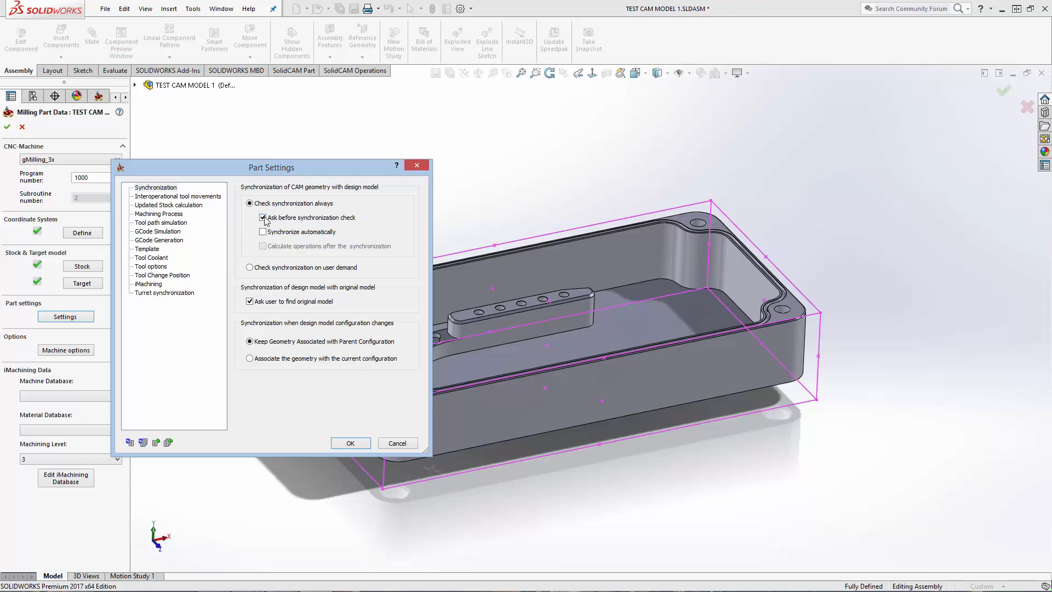
{"action": "left_click", "coordinate": [269, 232]}
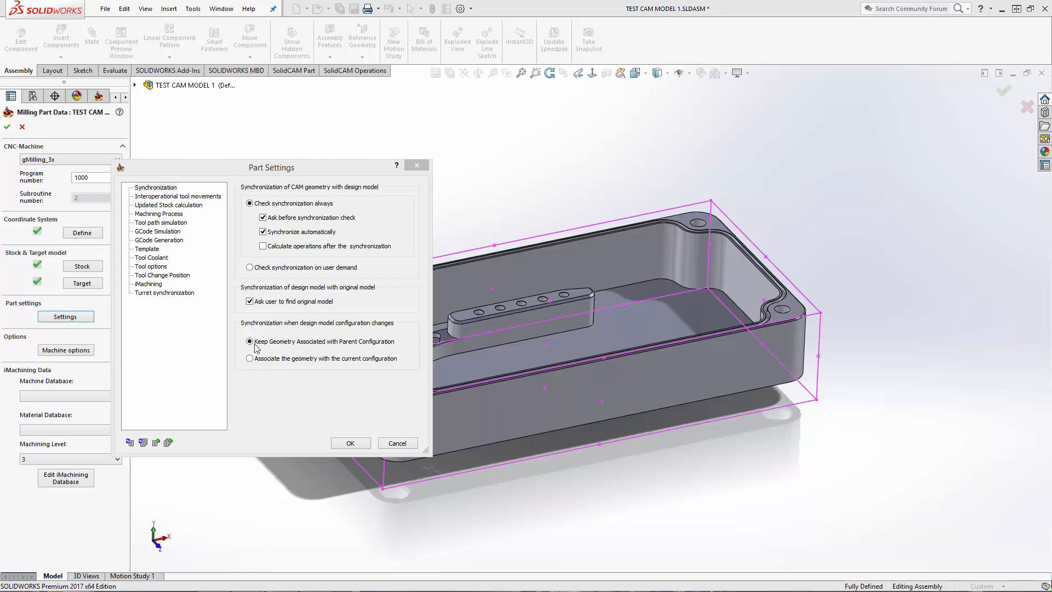
- Try Operation Start level for the interoperational tool movements and return to Part Clearance level
{"action": "left_click", "coordinate": [159, 197]}
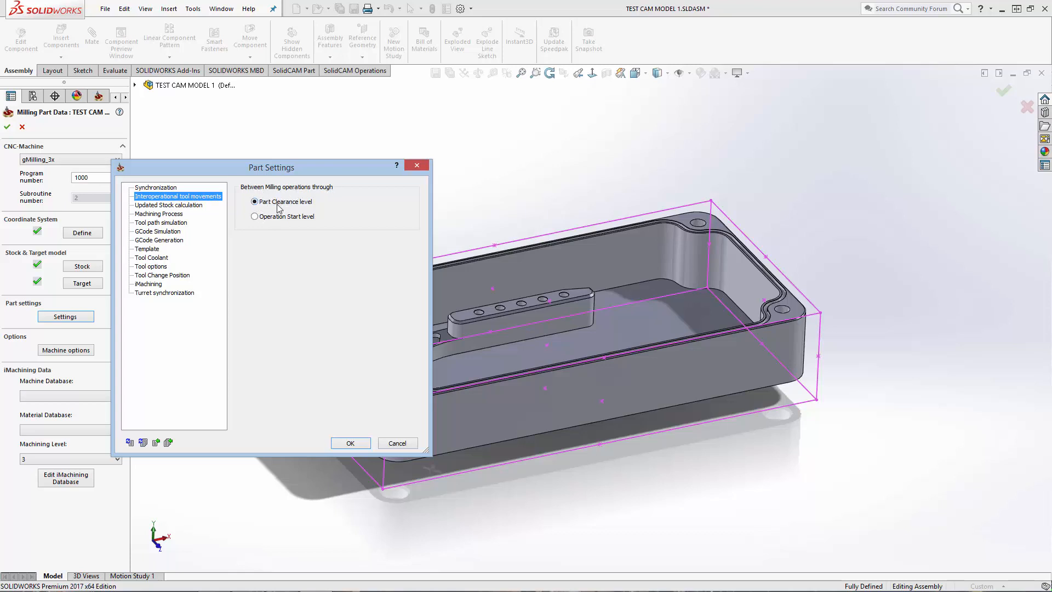
{"action": "left_click", "coordinate": [255, 217]}
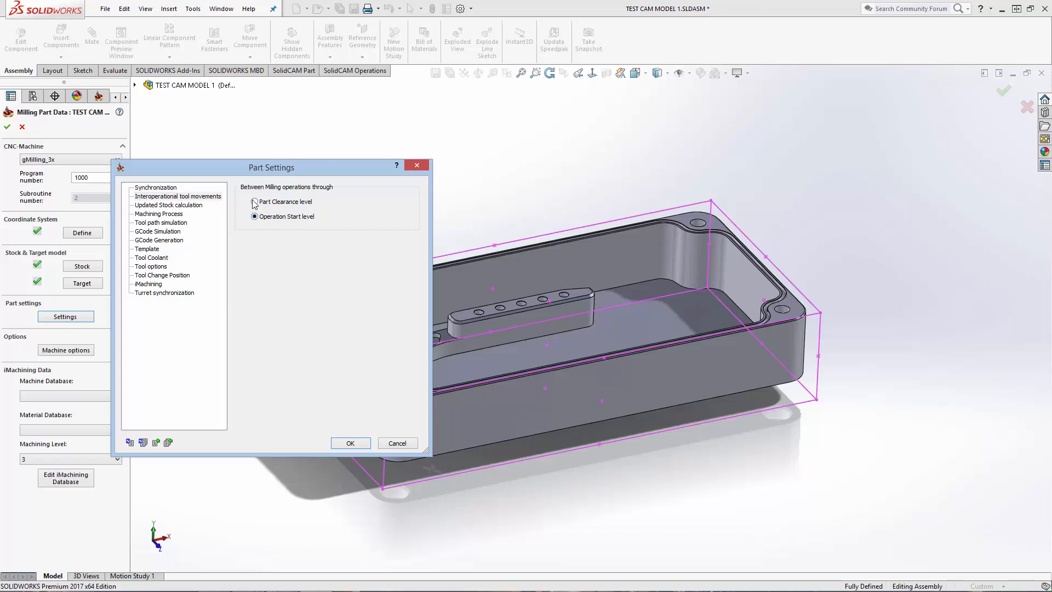
{"action": "left_click", "coordinate": [255, 202]}
{"action": "left_click", "coordinate": [254, 217]}
{"action": "left_click", "coordinate": [255, 201]}
{"action": "left_click", "coordinate": [254, 216]}
{"action": "left_click", "coordinate": [255, 202]}
- Review the remaining part settings from Updated Stock calculation through Turret synchronization and accept the part settings
{"action": "left_click", "coordinate": [174, 206]}
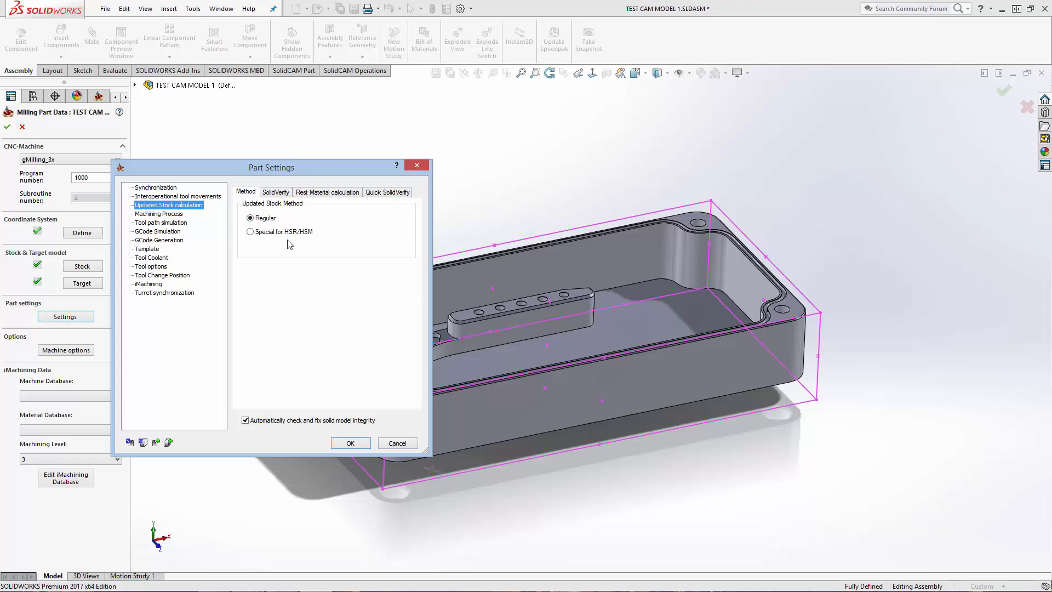
{"action": "left_click", "coordinate": [164, 215]}
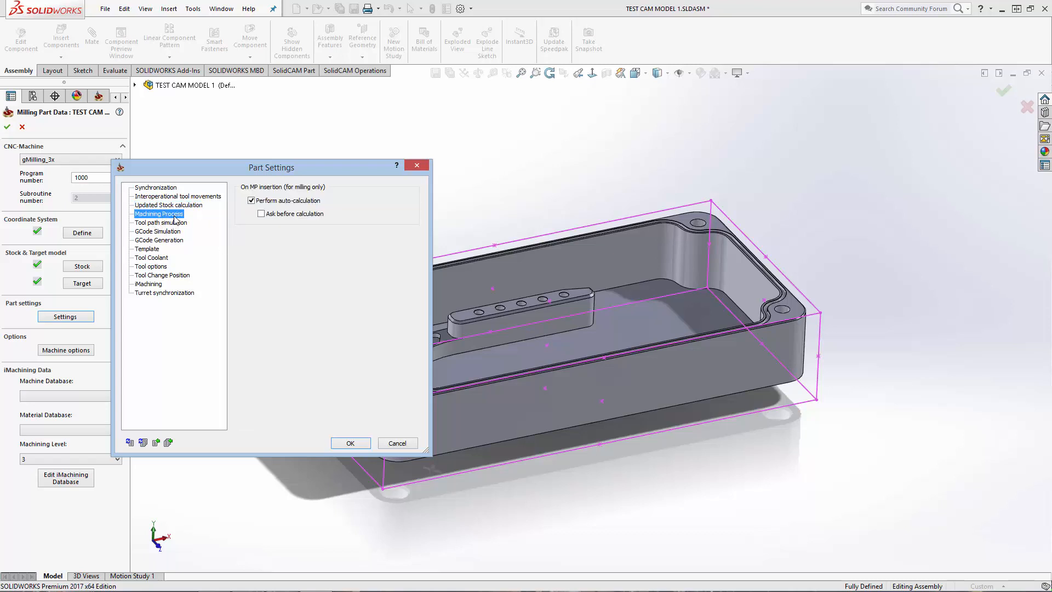
{"action": "left_click", "coordinate": [168, 223]}
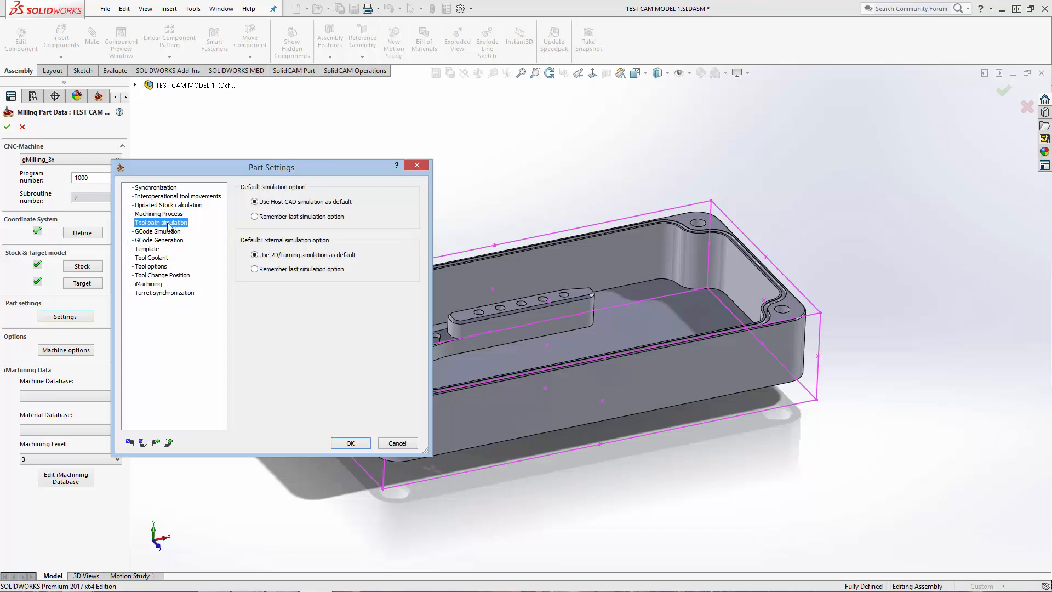
{"action": "left_click", "coordinate": [164, 232]}
{"action": "left_click", "coordinate": [161, 241]}
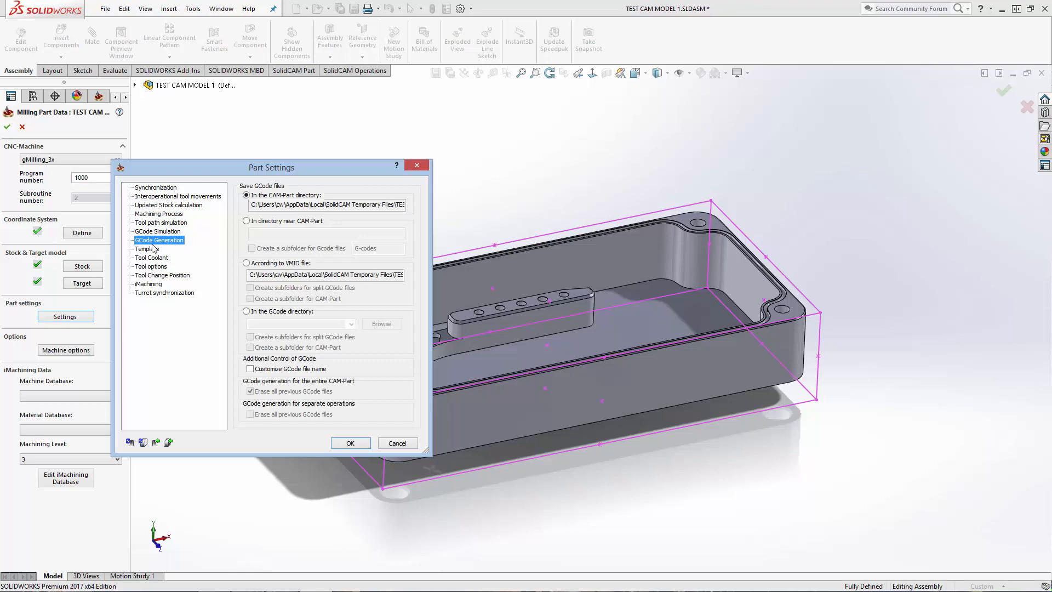
{"action": "left_click", "coordinate": [154, 249]}
{"action": "left_click", "coordinate": [159, 257]}
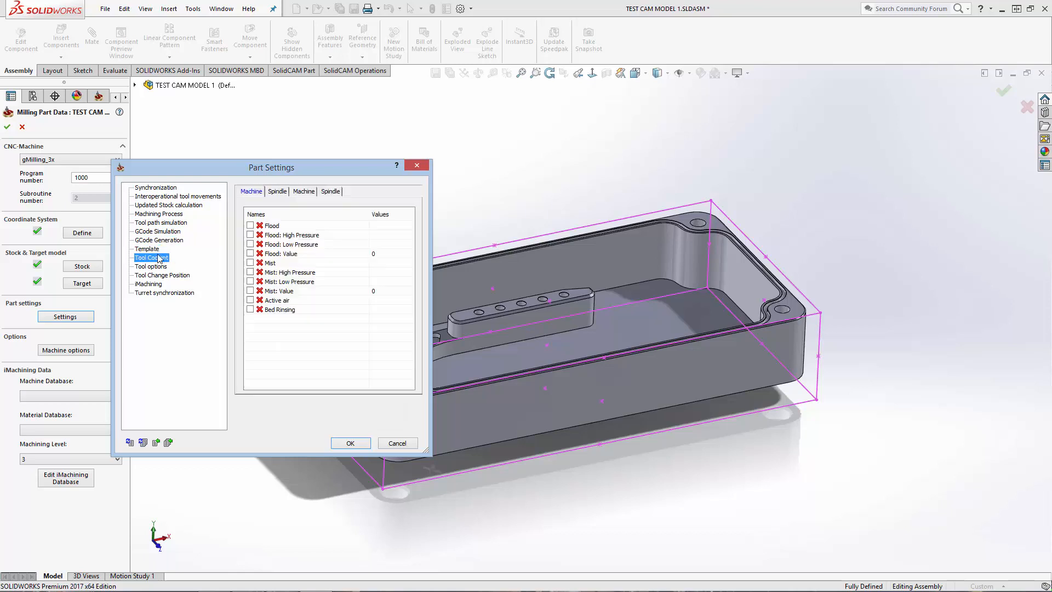
{"action": "left_click", "coordinate": [160, 267]}
{"action": "left_click", "coordinate": [158, 276]}
{"action": "left_click", "coordinate": [151, 285]}
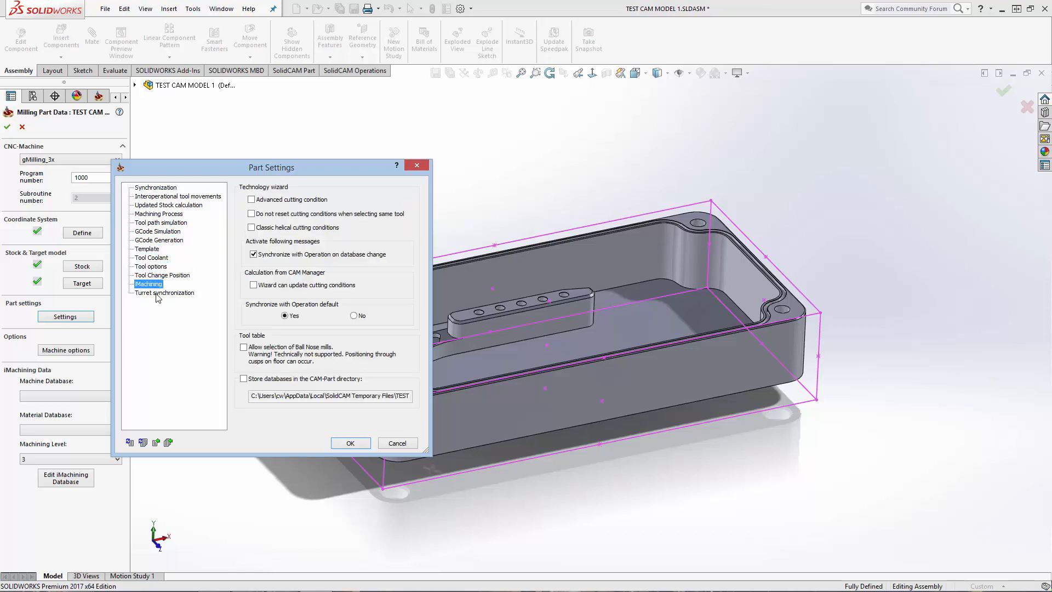
{"action": "left_click", "coordinate": [156, 293]}
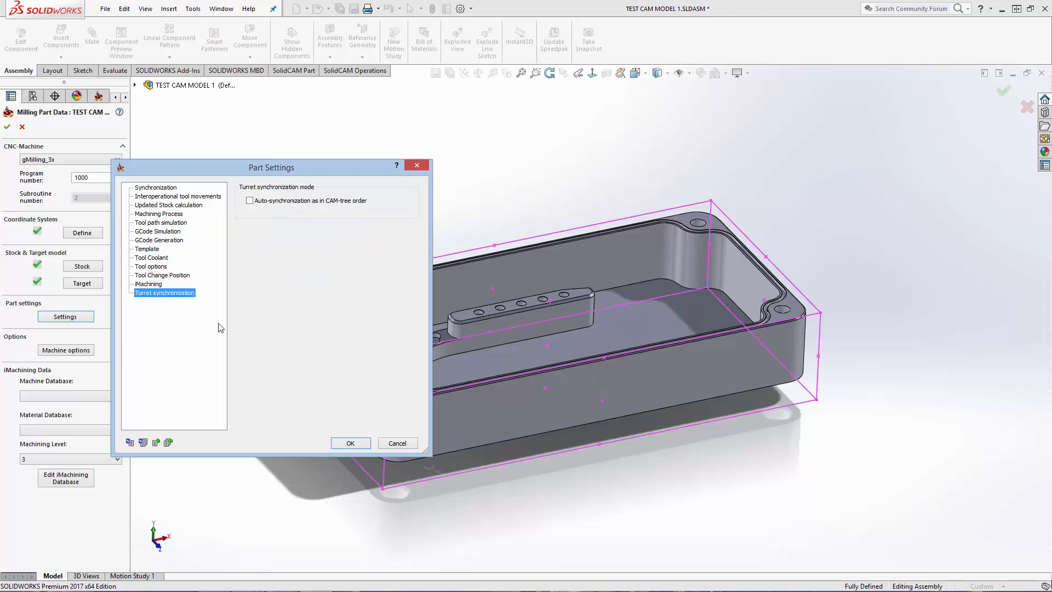
{"action": "left_click", "coordinate": [350, 444]}
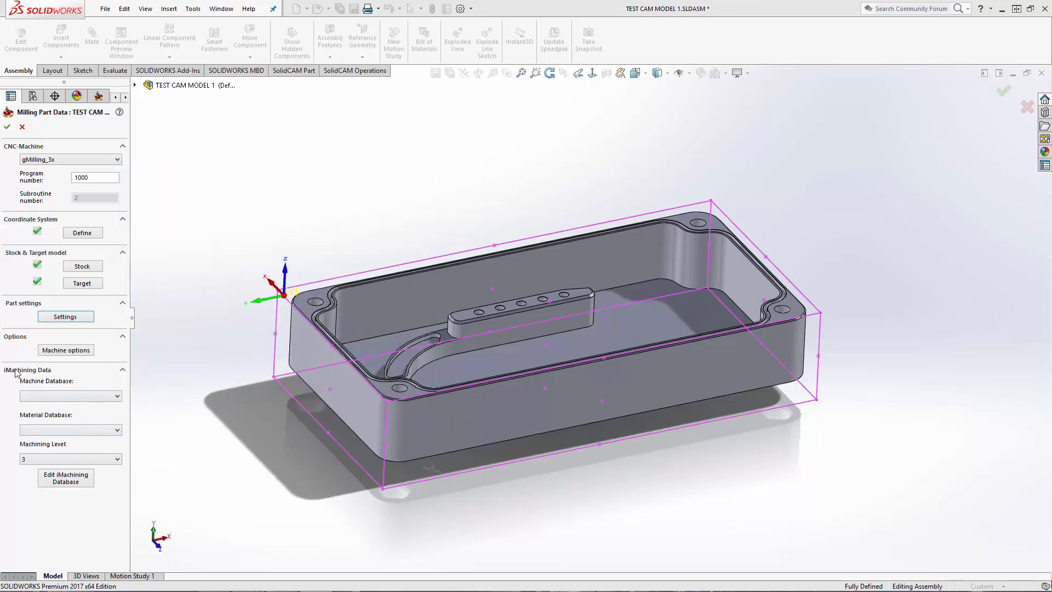
- Check the iMachining machine database choices, finish the milling part definition and examine the stock allowance near the coordinate system origin
{"action": "left_click", "coordinate": [107, 397]}
{"action": "left_click", "coordinate": [103, 397]}
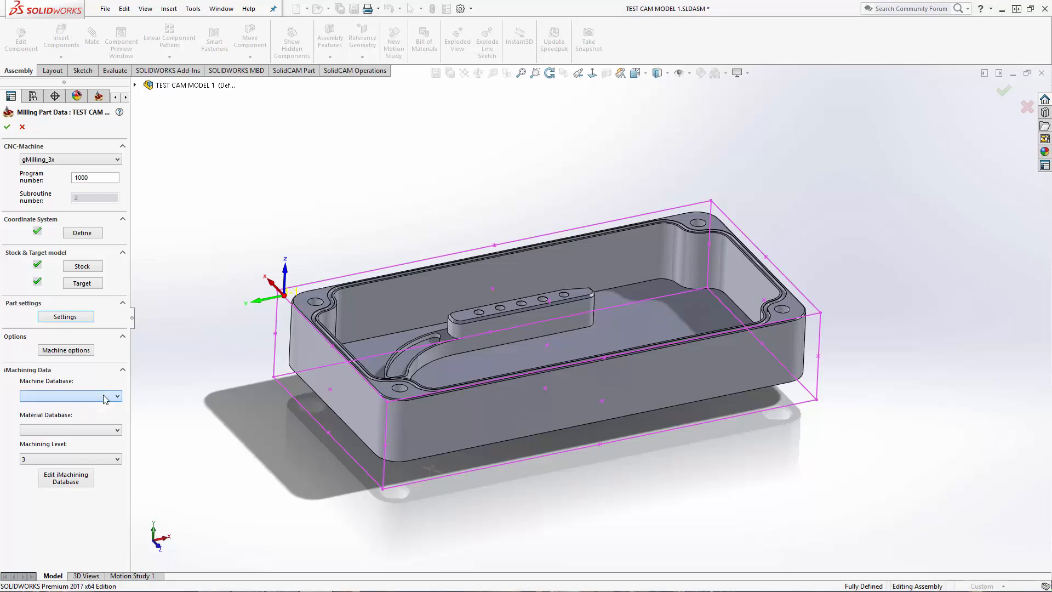
{"action": "left_click", "coordinate": [7, 129]}
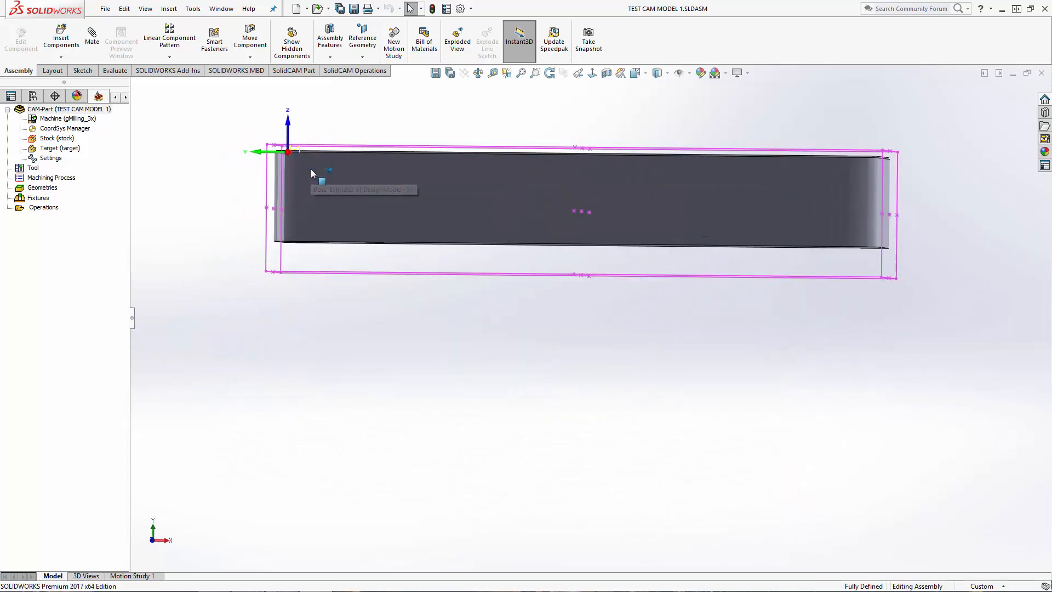
{"action": "scroll", "coordinate": [315, 150], "scroll_direction": "down", "scroll_amount": 4}
{"action": "scroll", "coordinate": [329, 177], "scroll_direction": "down", "scroll_amount": 3}
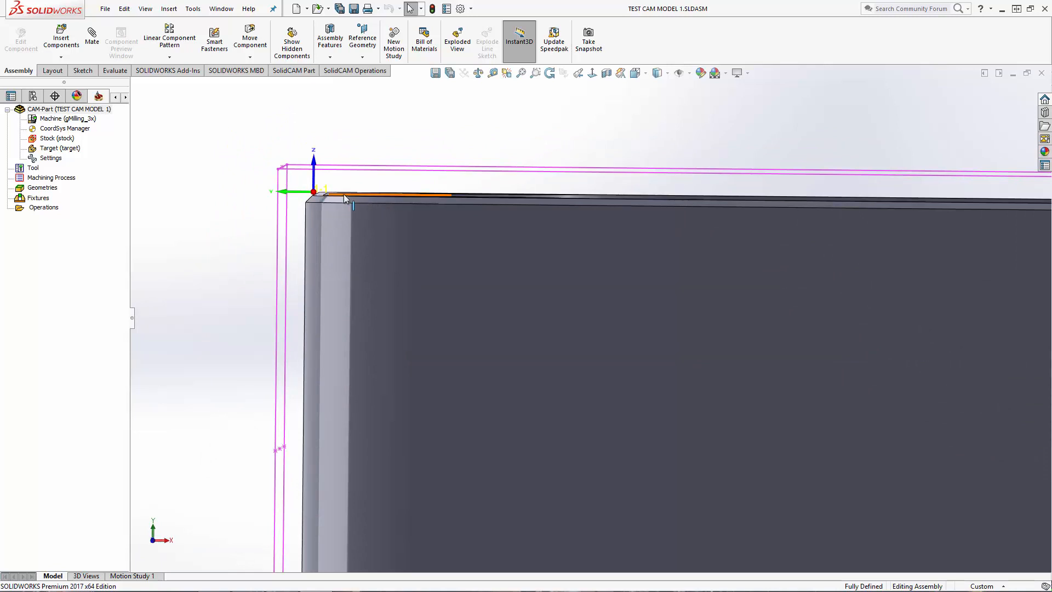
- Inspect the gap between the stock box and the part's top face and sides from side-on and angled views
{"action": "middle_click_drag", "start_coordinate": [343, 194], "coordinate": [341, 210]}
{"action": "scroll", "coordinate": [505, 249], "scroll_direction": "up", "scroll_amount": 4}
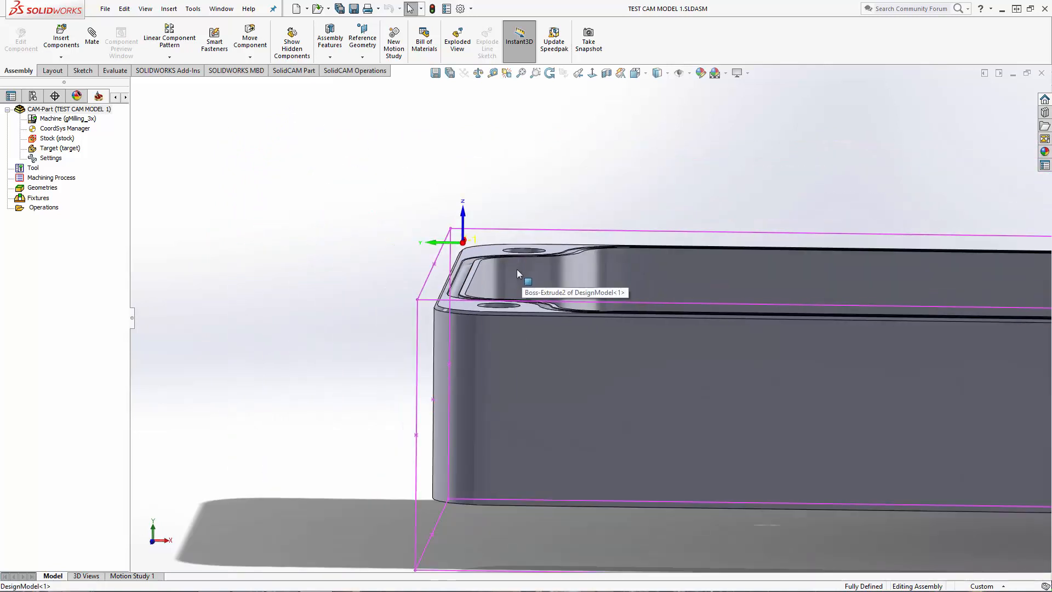
{"action": "mouse_move", "coordinate": [504, 253]}
{"action": "middle_mouse_down"}
{"action": "mouse_move", "coordinate": [504, 268]}
{"action": "mouse_move", "coordinate": [507, 255]}
{"action": "middle_mouse_up"}
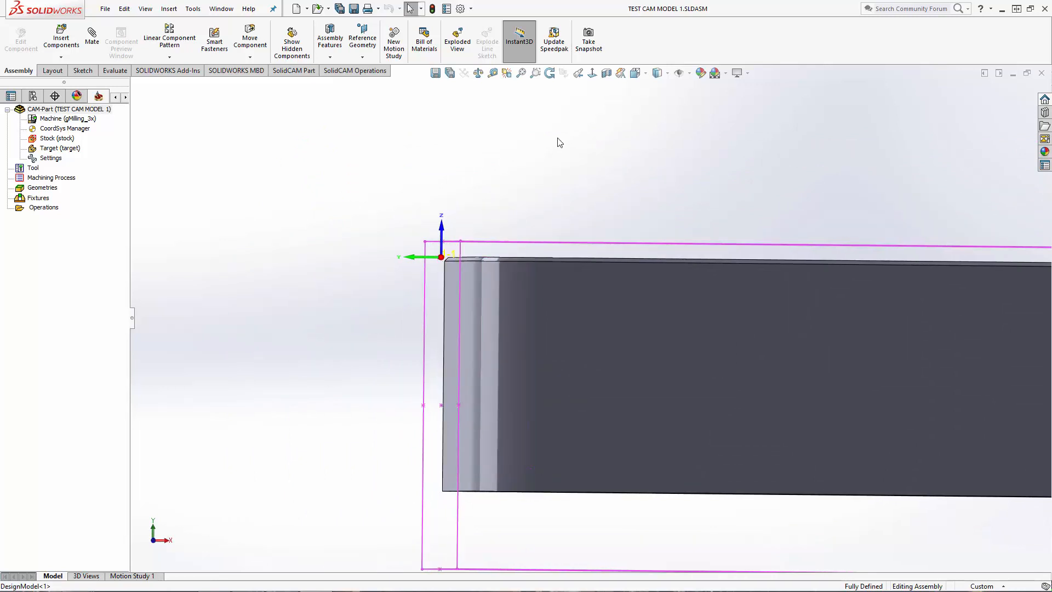
{"action": "scroll", "coordinate": [560, 134], "scroll_direction": "up", "scroll_amount": 5}
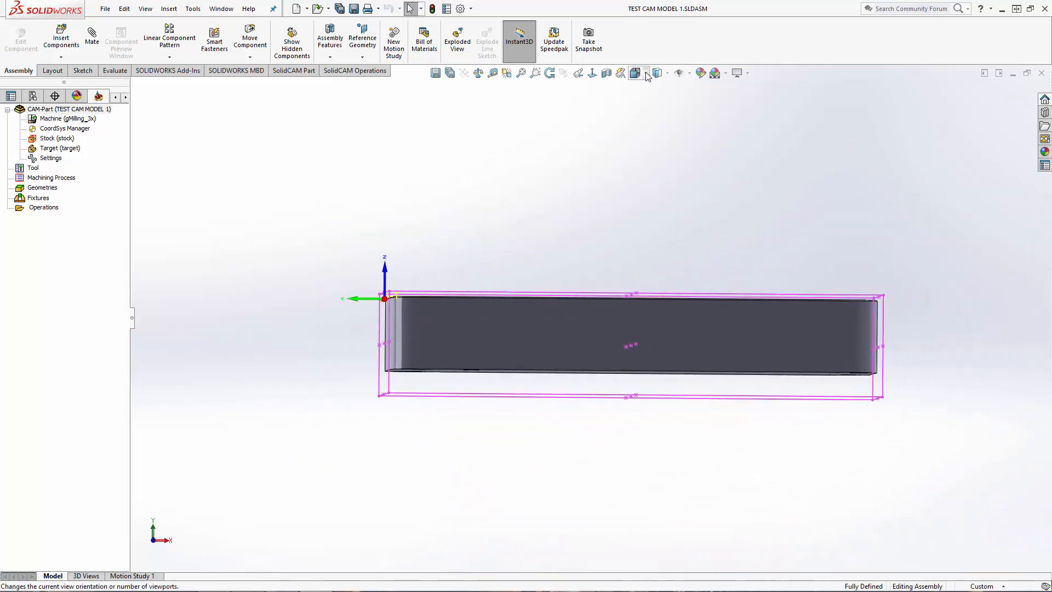
{"action": "middle_click_drag", "start_coordinate": [406, 288], "coordinate": [414, 308]}
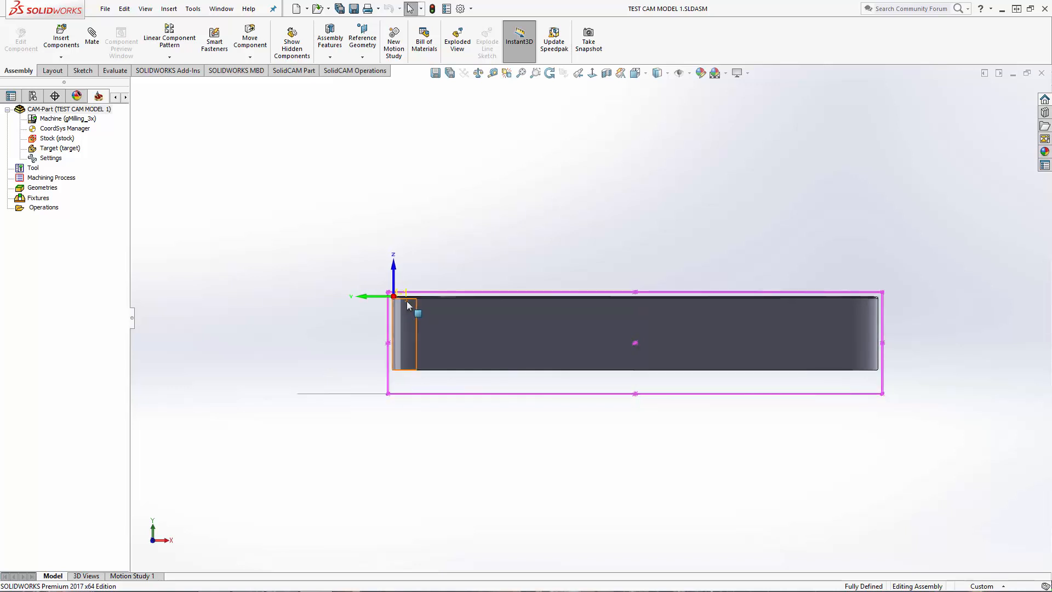
{"action": "scroll", "coordinate": [413, 306], "scroll_direction": "down", "scroll_amount": 6}
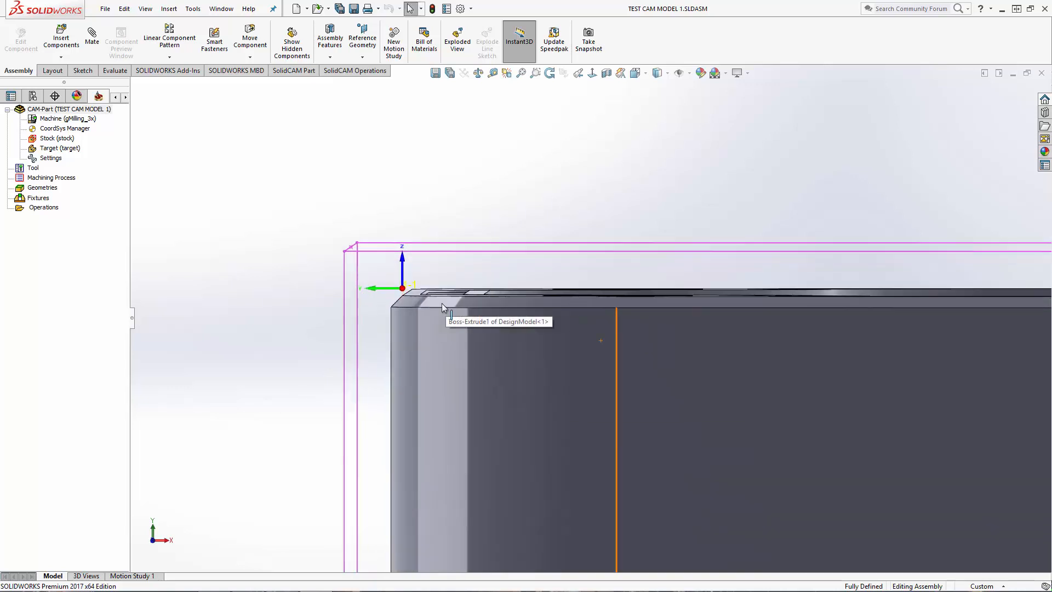
{"action": "left_click", "coordinate": [416, 290]}
{"action": "scroll", "coordinate": [413, 291], "scroll_direction": "up", "scroll_amount": 10}
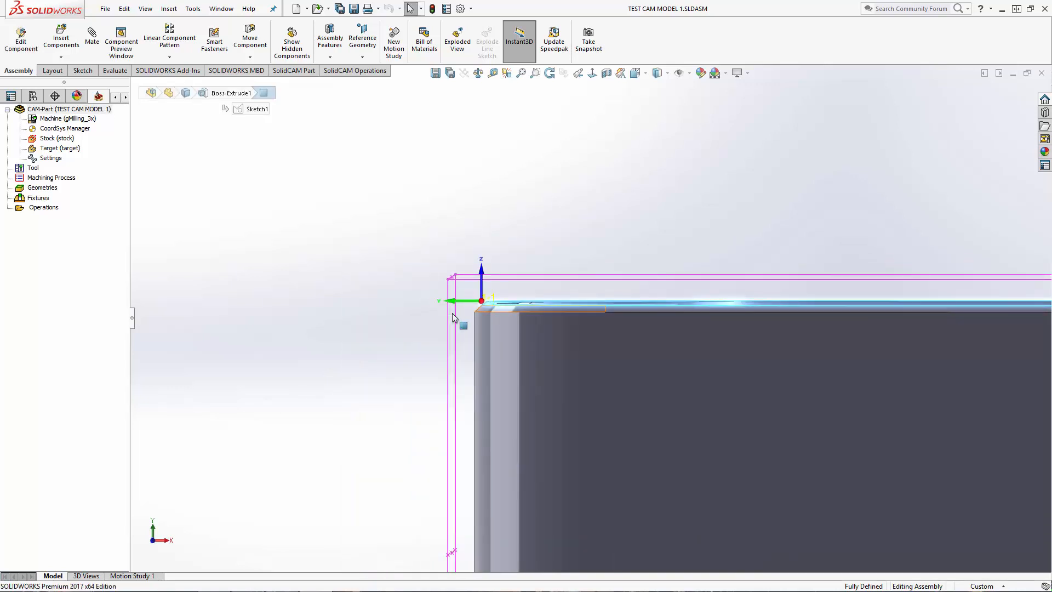
{"action": "middle_click_drag", "start_coordinate": [411, 327], "coordinate": [353, 374]}
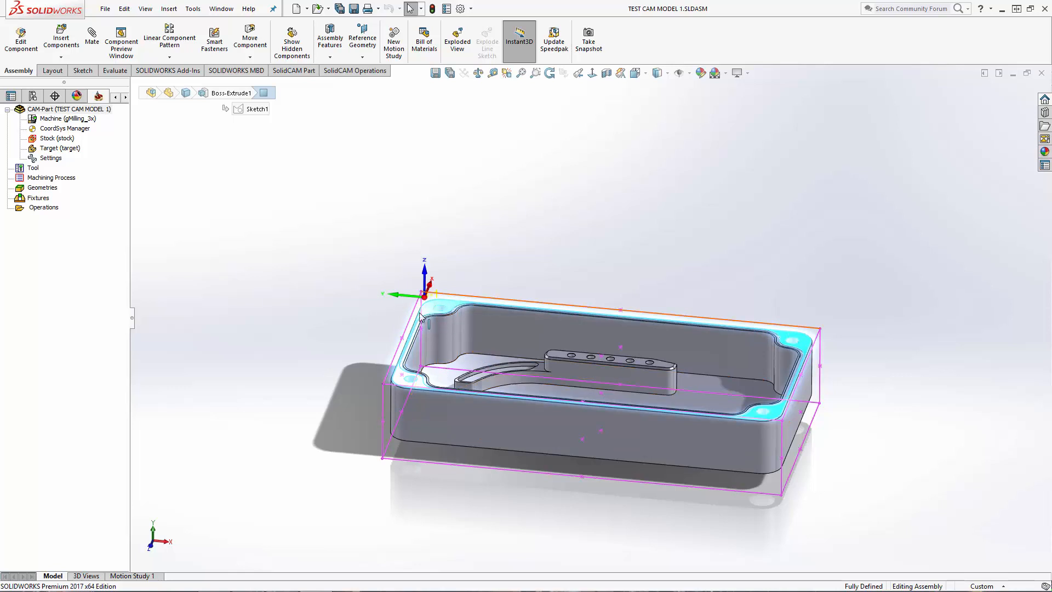
{"action": "left_click", "coordinate": [269, 361]}
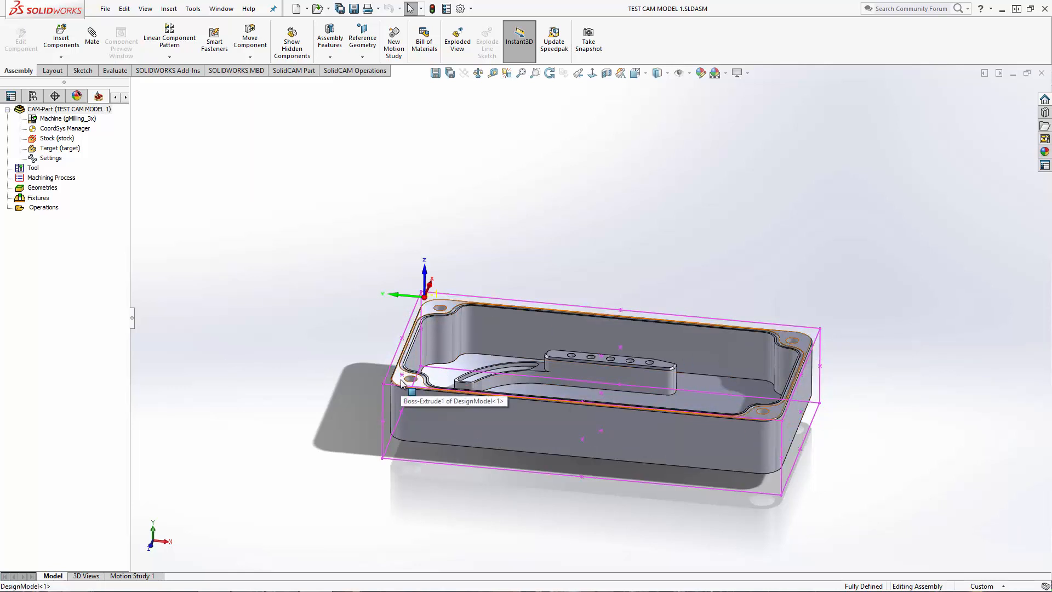
{"action": "middle_click_drag", "start_coordinate": [259, 354], "coordinate": [152, 234]}
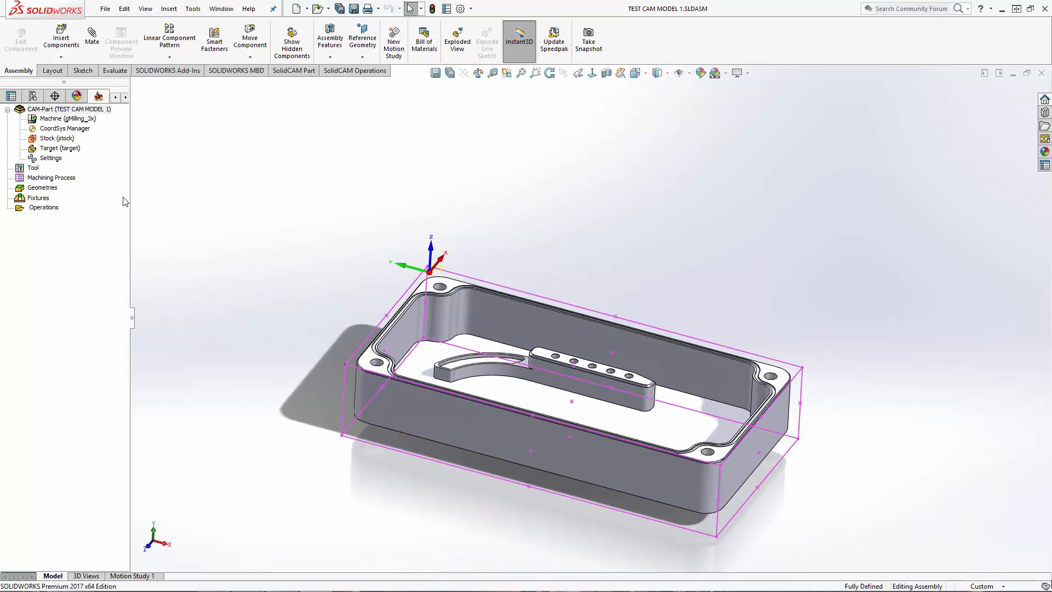
- Agree to the synchronization check, add a Face milling operation and place its dialog clear of the model
{"action": "right_click", "coordinate": [40, 207]}
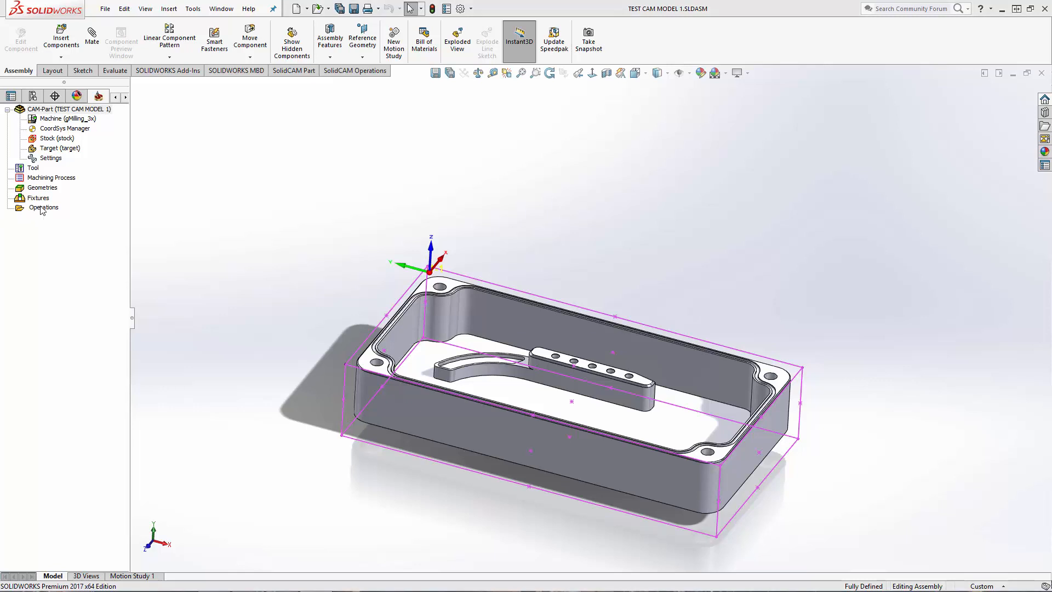
{"action": "left_click", "coordinate": [499, 317]}
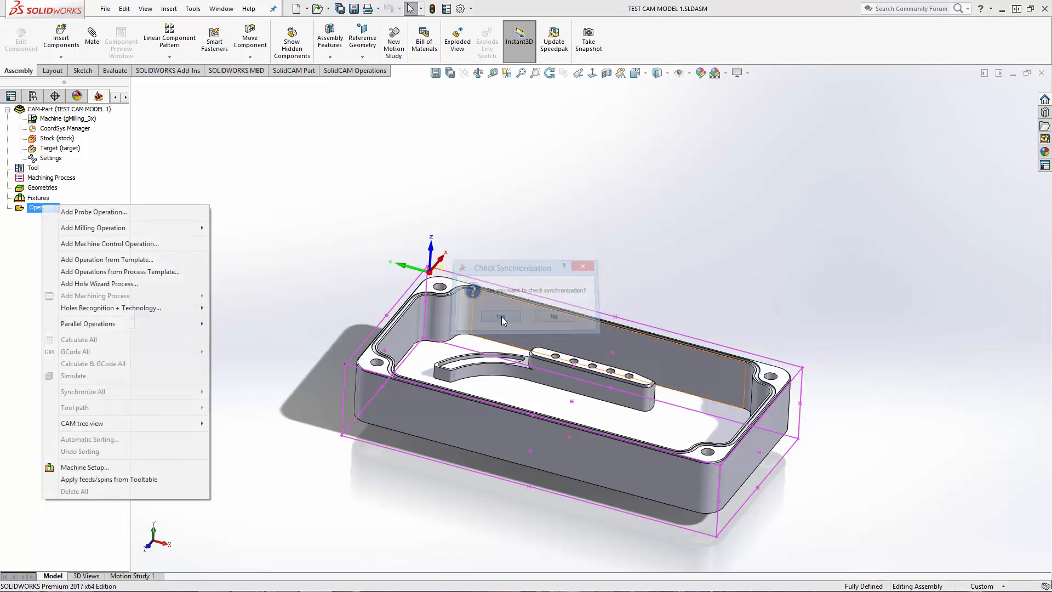
{"action": "left_click", "coordinate": [234, 177]}
{"action": "right_click", "coordinate": [36, 207]}
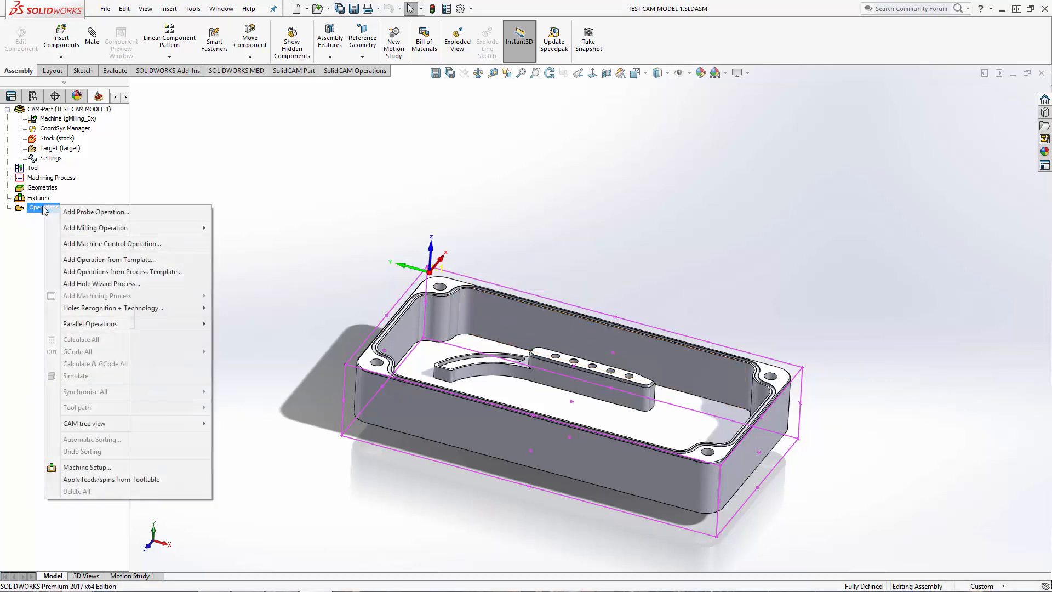
{"action": "mouse_move", "coordinate": [109, 234]}
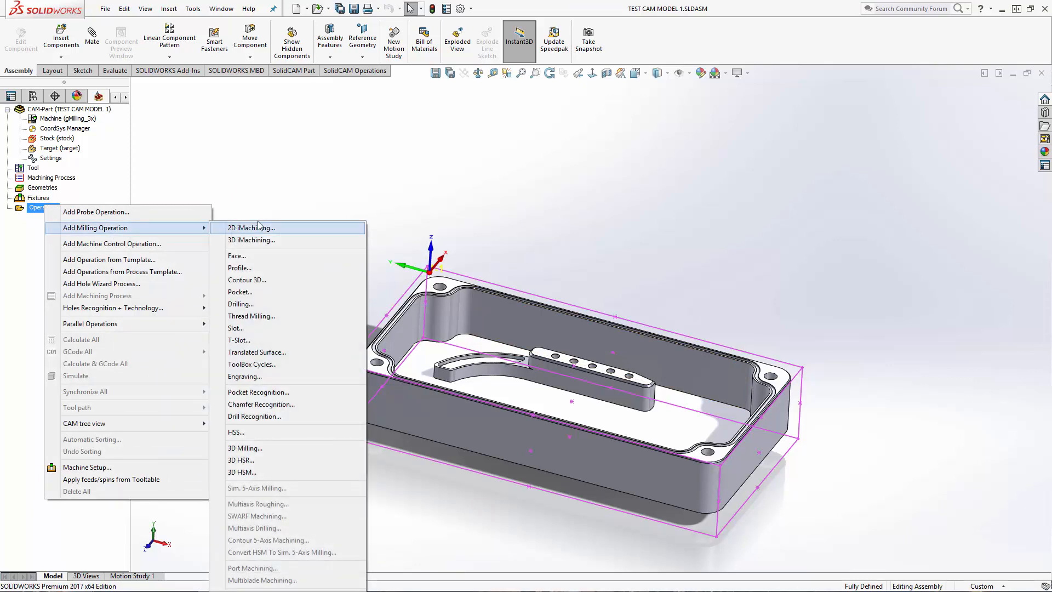
{"action": "left_click", "coordinate": [239, 258]}
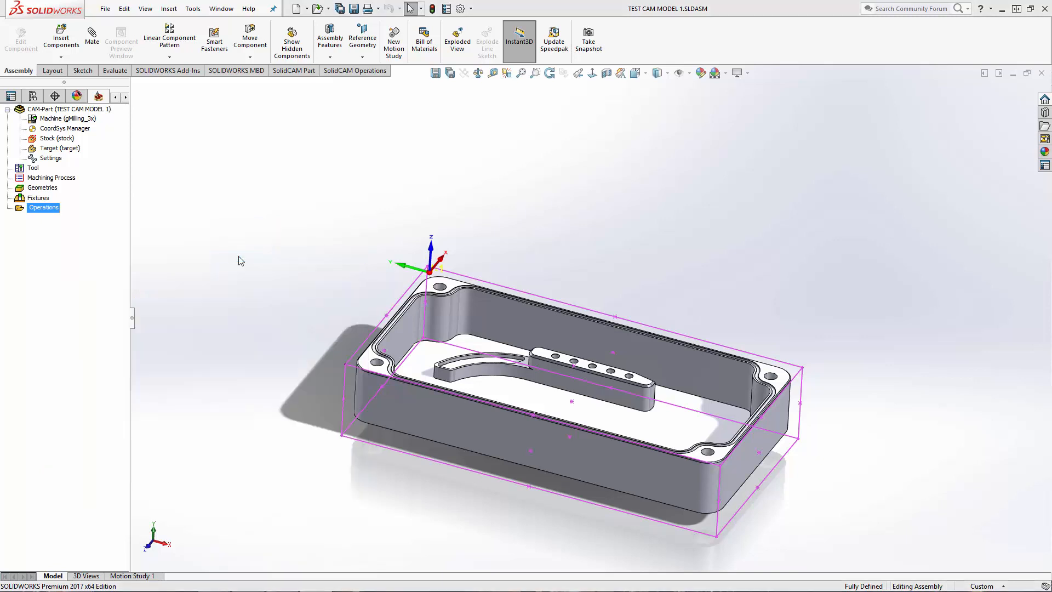
{"action": "left_click_drag", "start_coordinate": [645, 149], "coordinate": [98, 246]}
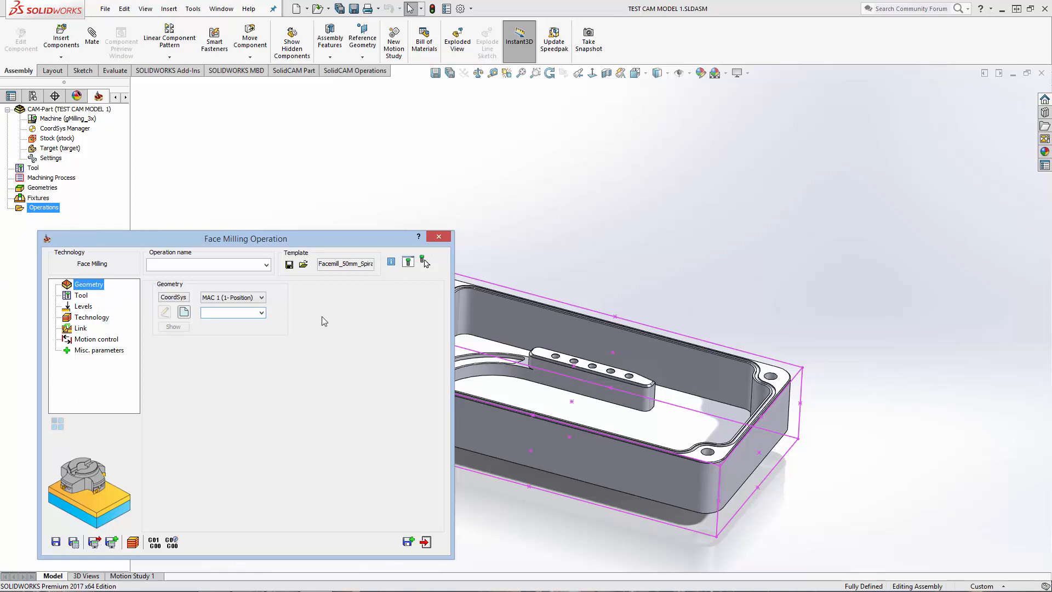
{"action": "left_click_drag", "start_coordinate": [346, 238], "coordinate": [248, 231]}
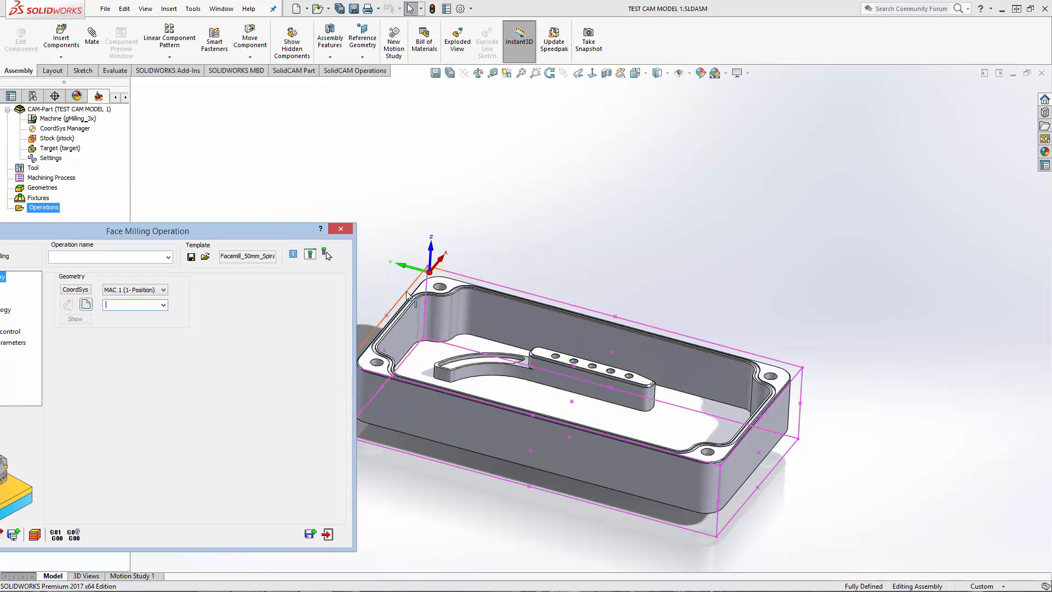
{"action": "left_click_drag", "start_coordinate": [186, 228], "coordinate": [241, 248]}
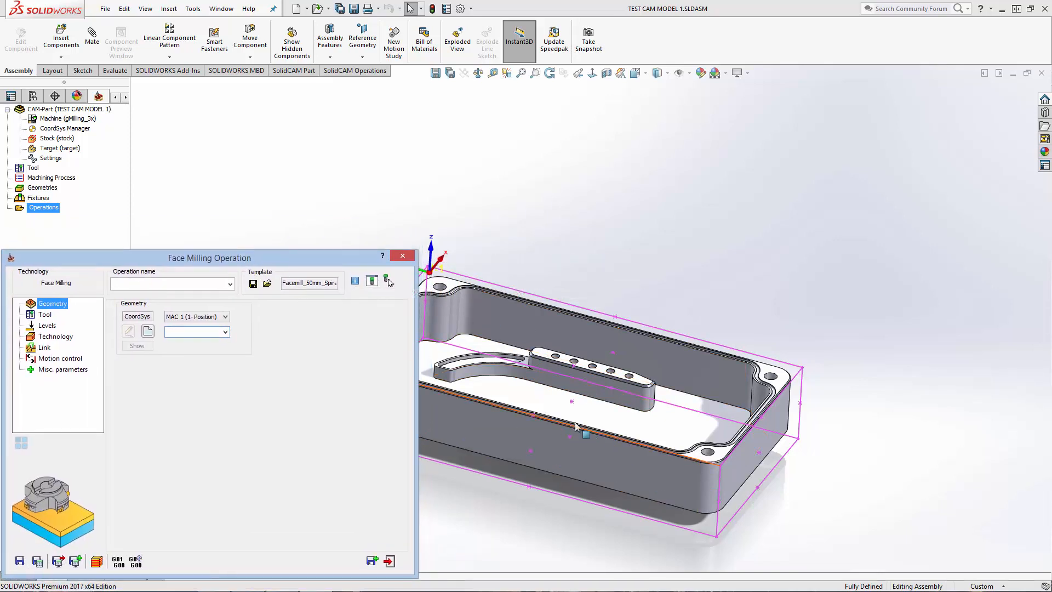
- Create a new face milling geometry of type Faces, with the box's top rim face as its base geometry
{"action": "left_click", "coordinate": [149, 332]}
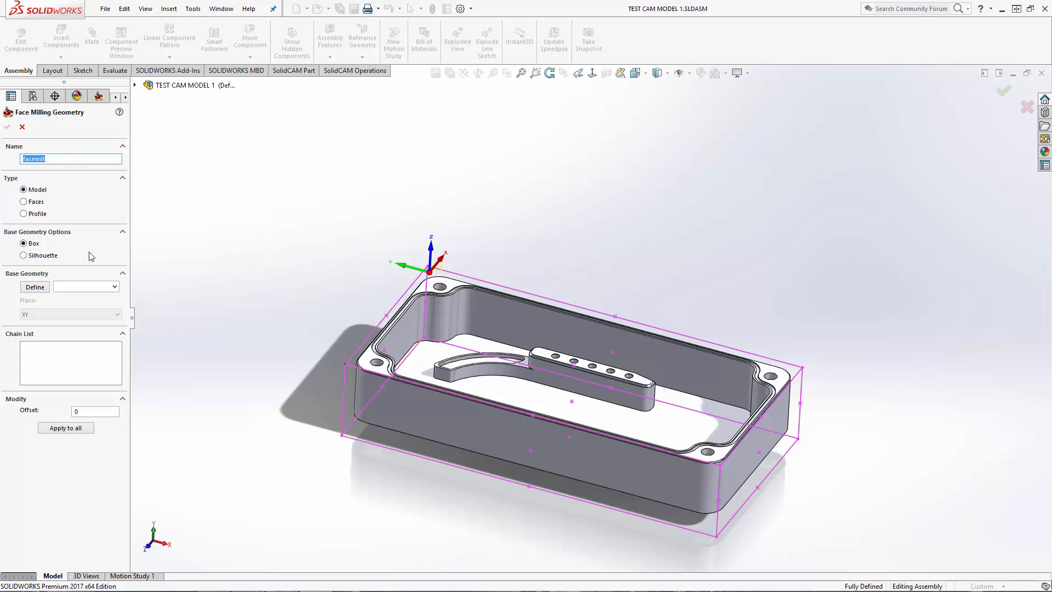
{"action": "left_click", "coordinate": [24, 201]}
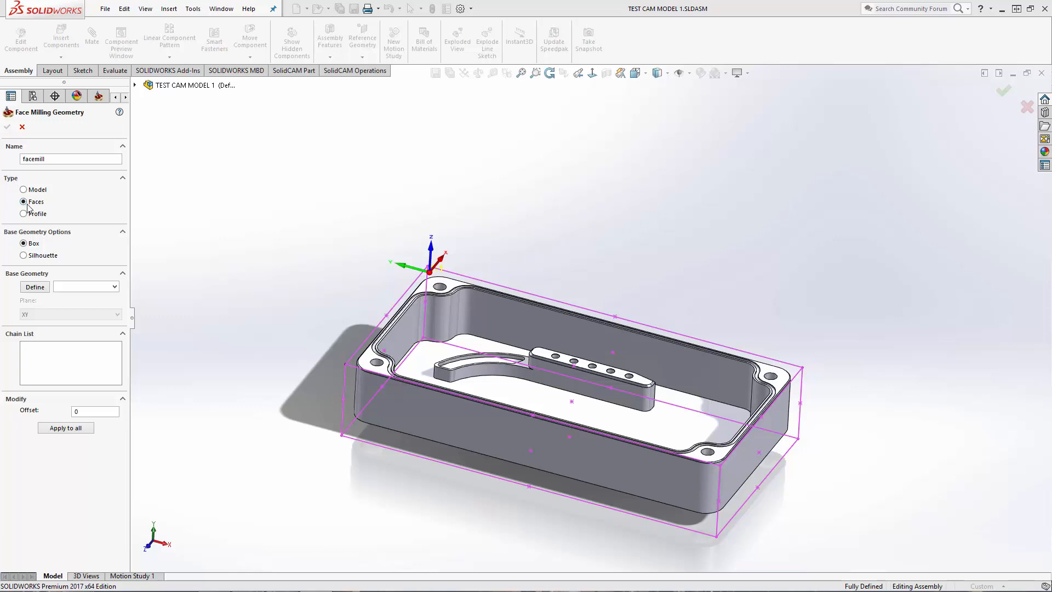
{"action": "left_click", "coordinate": [382, 373]}
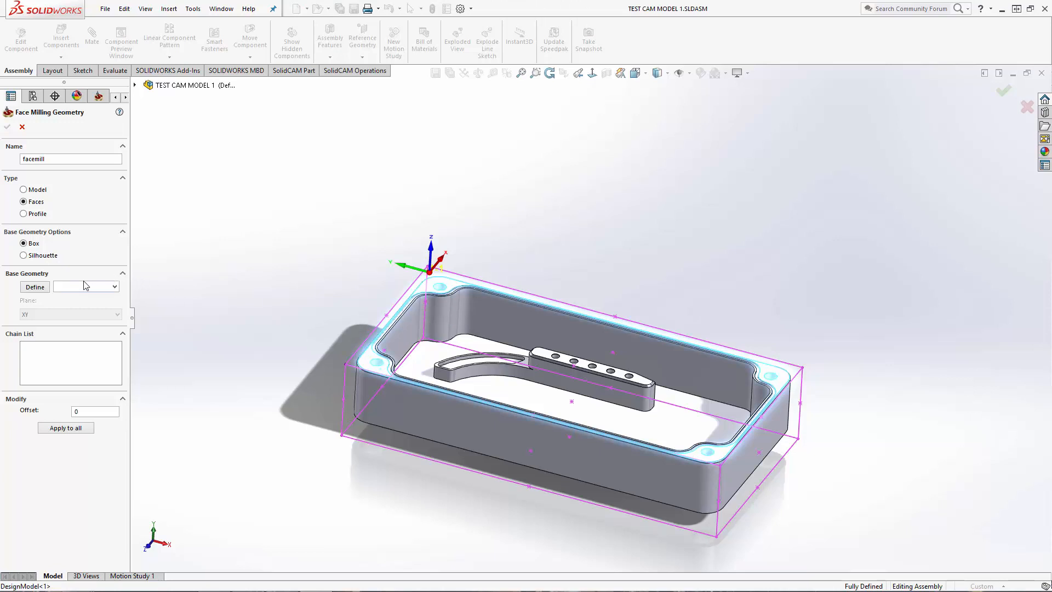
{"action": "left_click", "coordinate": [37, 291]}
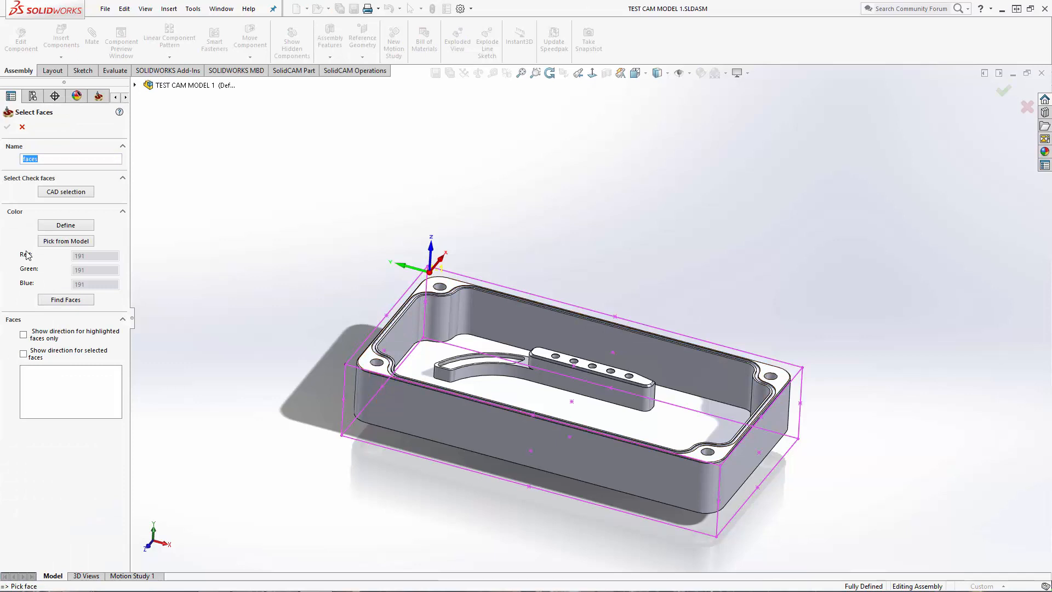
{"action": "left_click", "coordinate": [370, 361]}
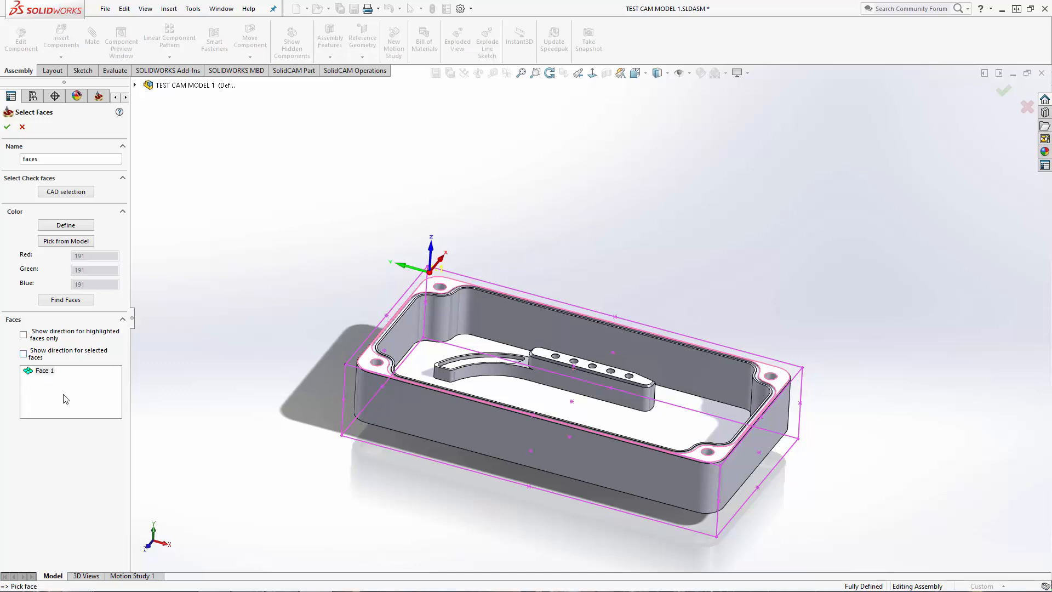
{"action": "scroll", "coordinate": [415, 390], "scroll_direction": "down", "scroll_amount": 10}
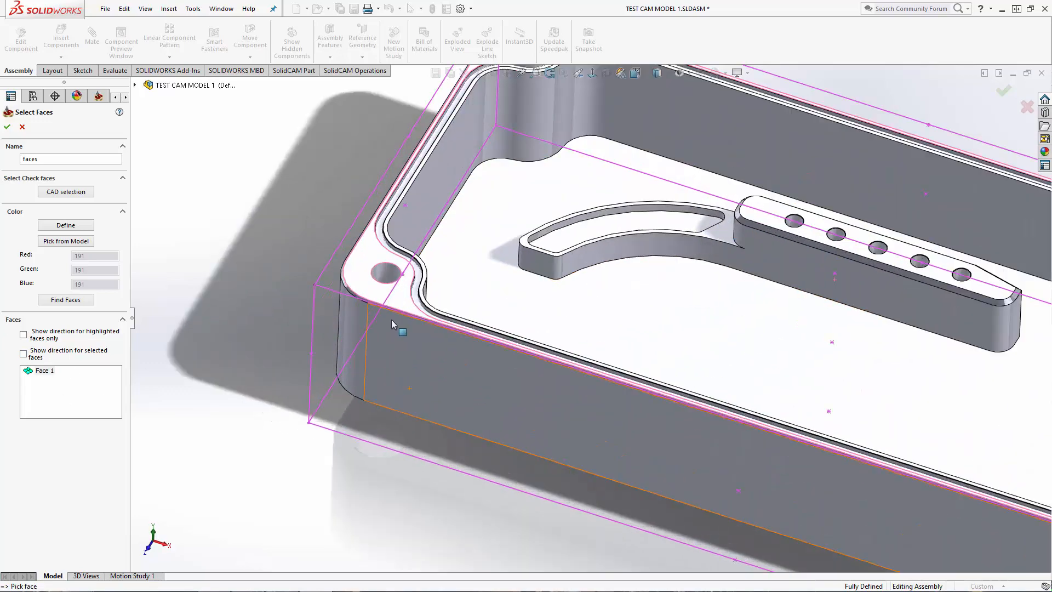
{"action": "scroll", "coordinate": [390, 328], "scroll_direction": "up", "scroll_amount": 3}
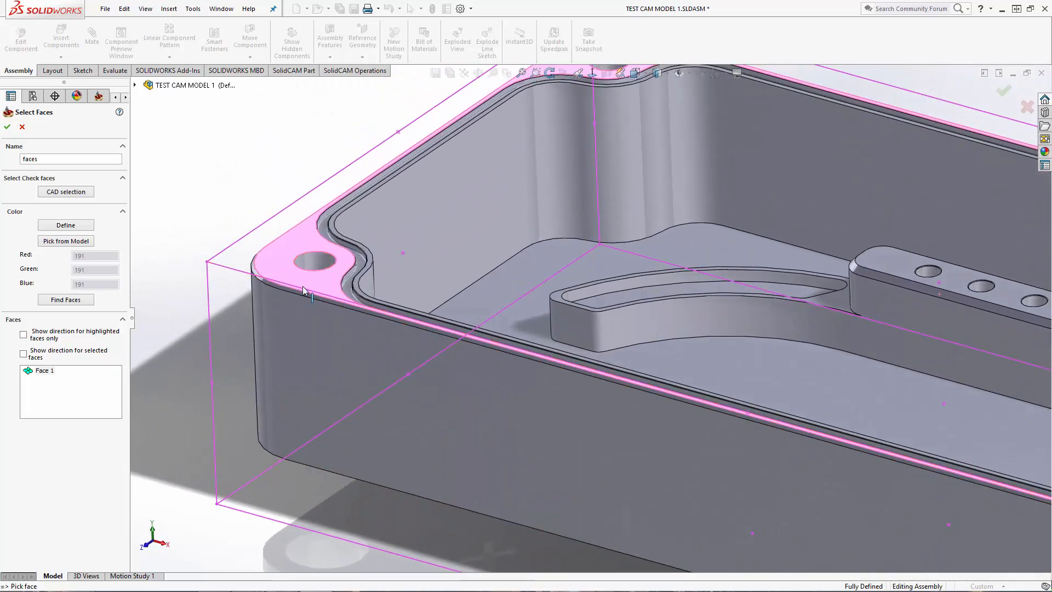
{"action": "scroll", "coordinate": [303, 286], "scroll_direction": "up", "scroll_amount": 6}
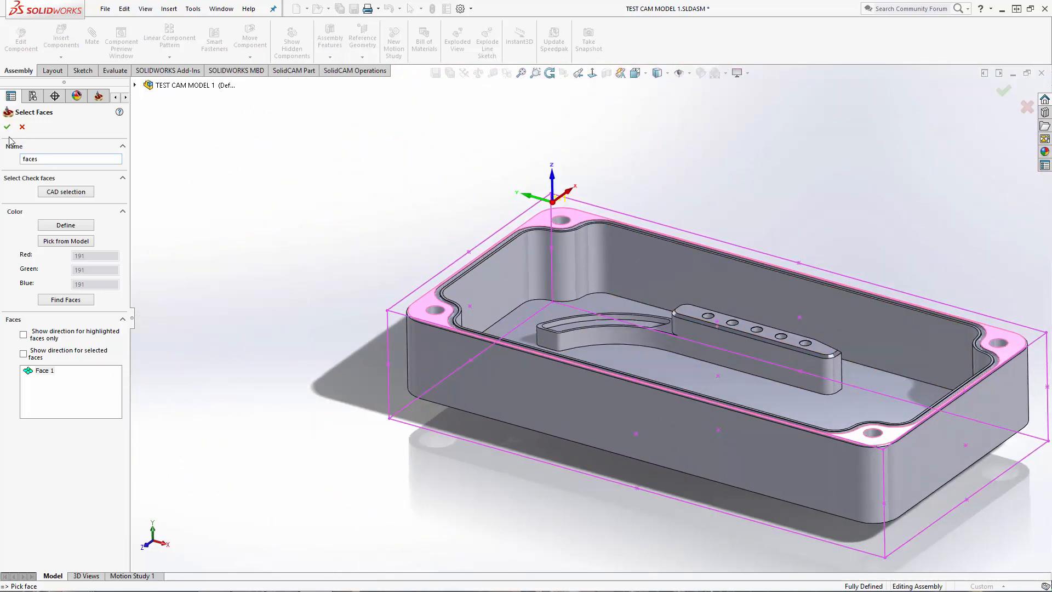
{"action": "left_click", "coordinate": [6, 129]}
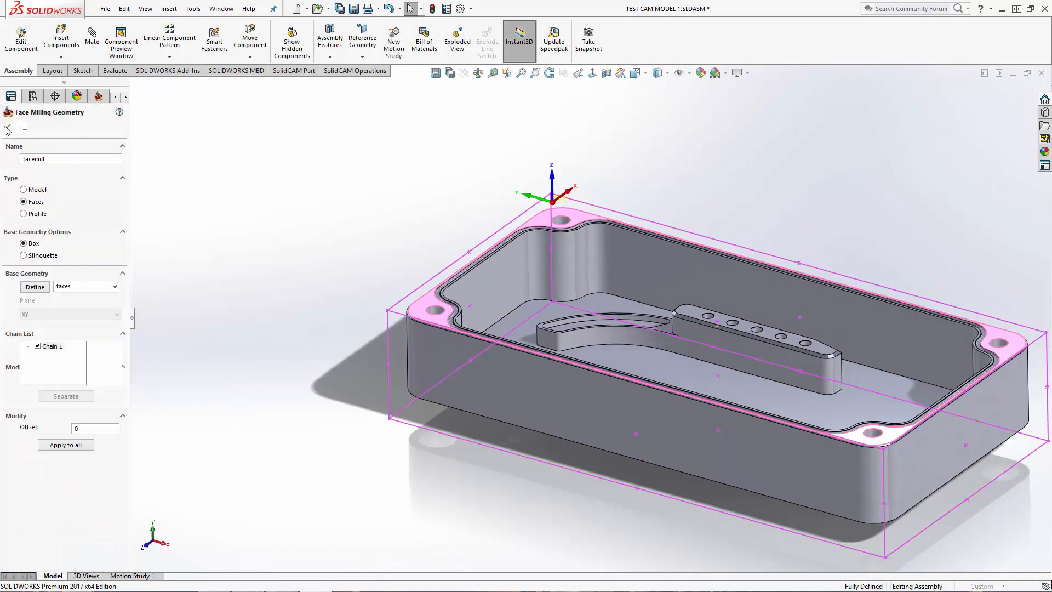
- Examine the facing chain around the top rim against the part corners and stock boundary, from angled and top views
{"action": "middle_click_drag", "start_coordinate": [316, 255], "coordinate": [247, 241]}
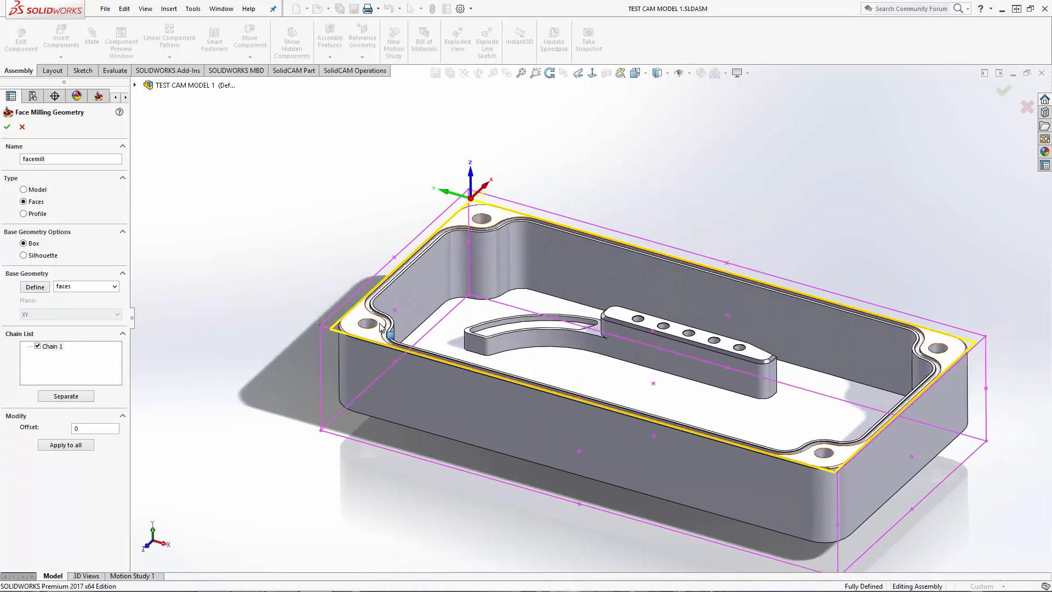
{"action": "middle_click_drag", "start_coordinate": [426, 358], "coordinate": [392, 367]}
{"action": "scroll", "coordinate": [392, 371], "scroll_direction": "down", "scroll_amount": 6}
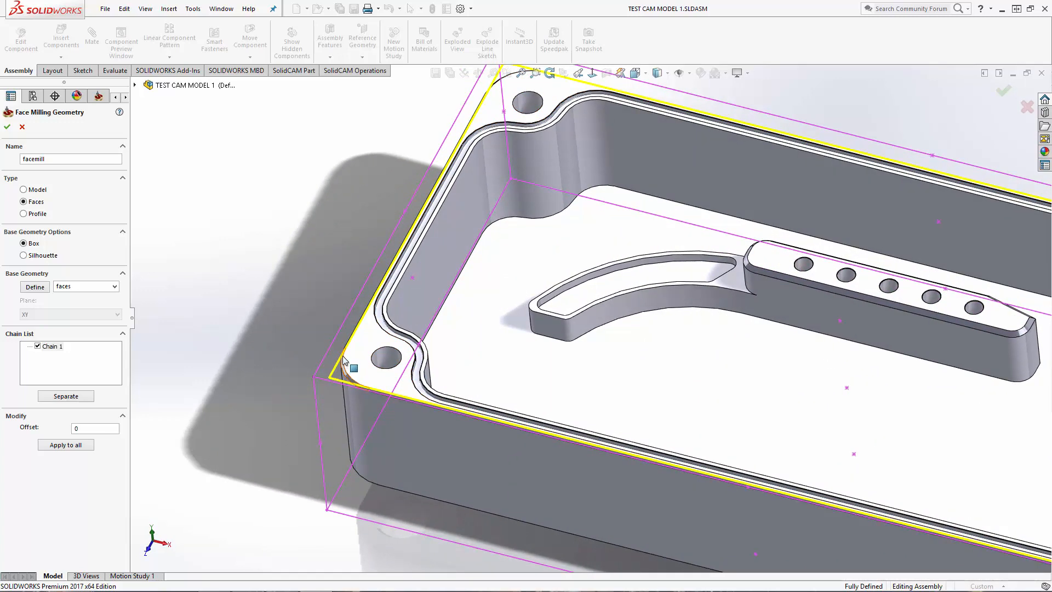
{"action": "scroll", "coordinate": [493, 126], "scroll_direction": "up", "scroll_amount": 4}
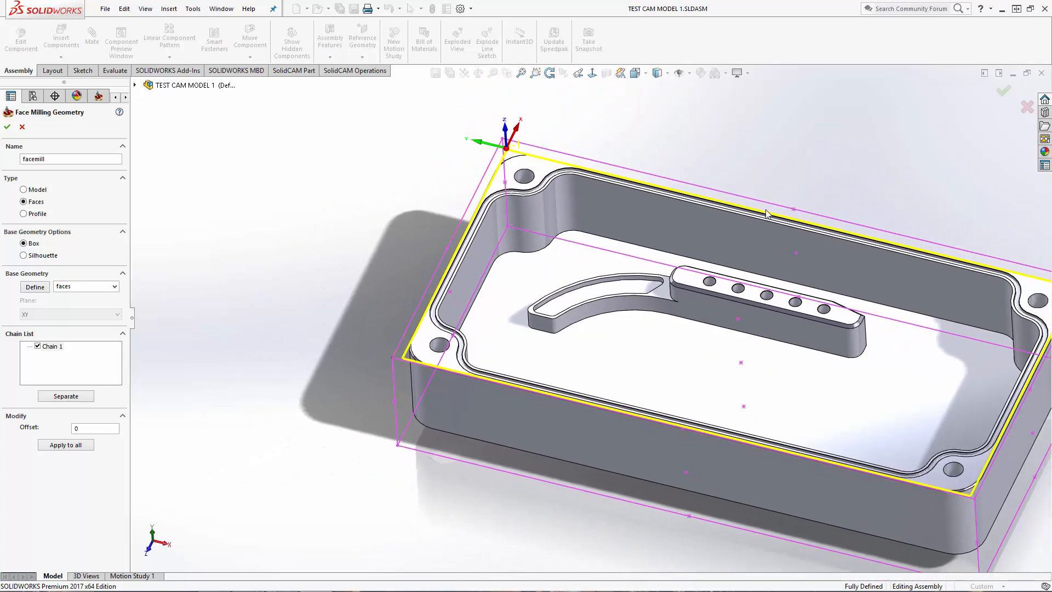
{"action": "mouse_move", "coordinate": [979, 285]}
{"action": "middle_mouse_down"}
{"action": "mouse_move", "coordinate": [1007, 303]}
{"action": "mouse_move", "coordinate": [947, 305]}
{"action": "middle_mouse_up"}
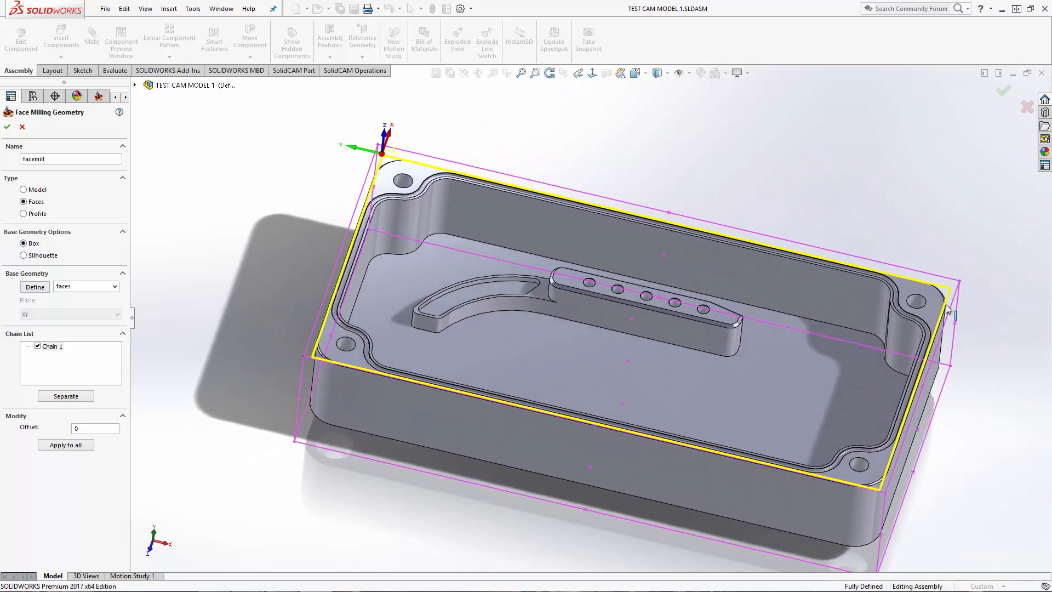
{"action": "mouse_move", "coordinate": [856, 474]}
{"action": "middle_mouse_down"}
{"action": "mouse_move", "coordinate": [886, 493]}
{"action": "mouse_move", "coordinate": [892, 448]}
{"action": "mouse_move", "coordinate": [928, 434]}
{"action": "mouse_move", "coordinate": [920, 423]}
{"action": "middle_mouse_up"}
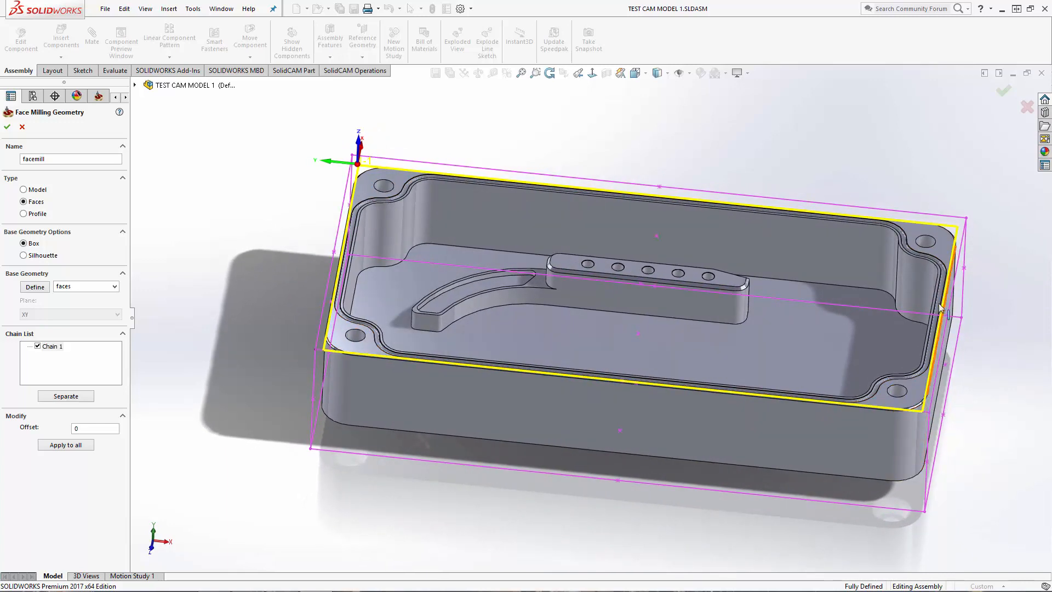
{"action": "key", "text": "ctrl+5"}
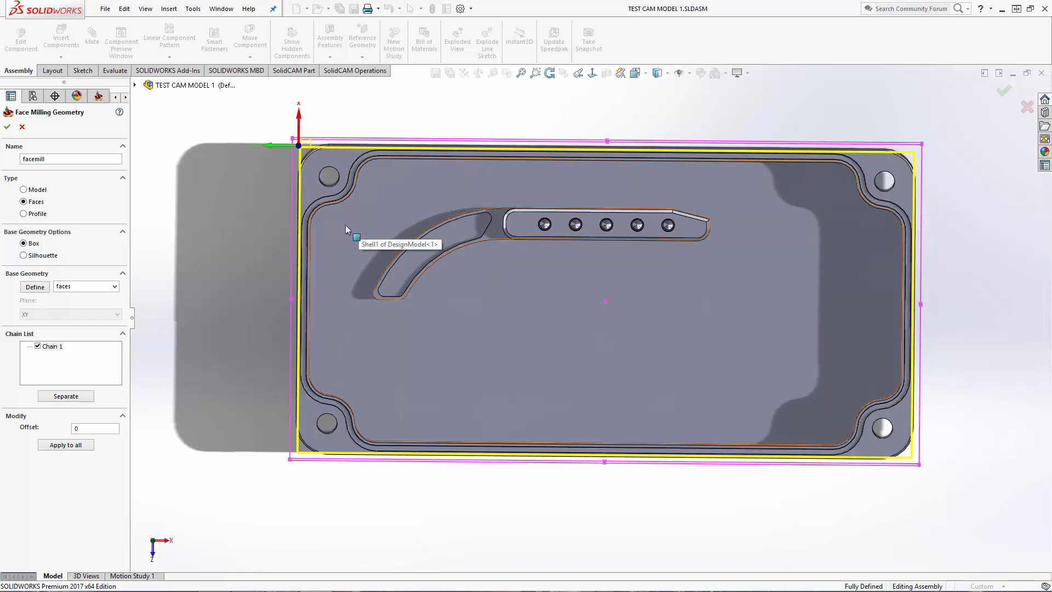
{"action": "scroll", "coordinate": [218, 269], "scroll_direction": "down", "scroll_amount": 1}
{"action": "middle_click_drag", "start_coordinate": [218, 268], "coordinate": [215, 265]}
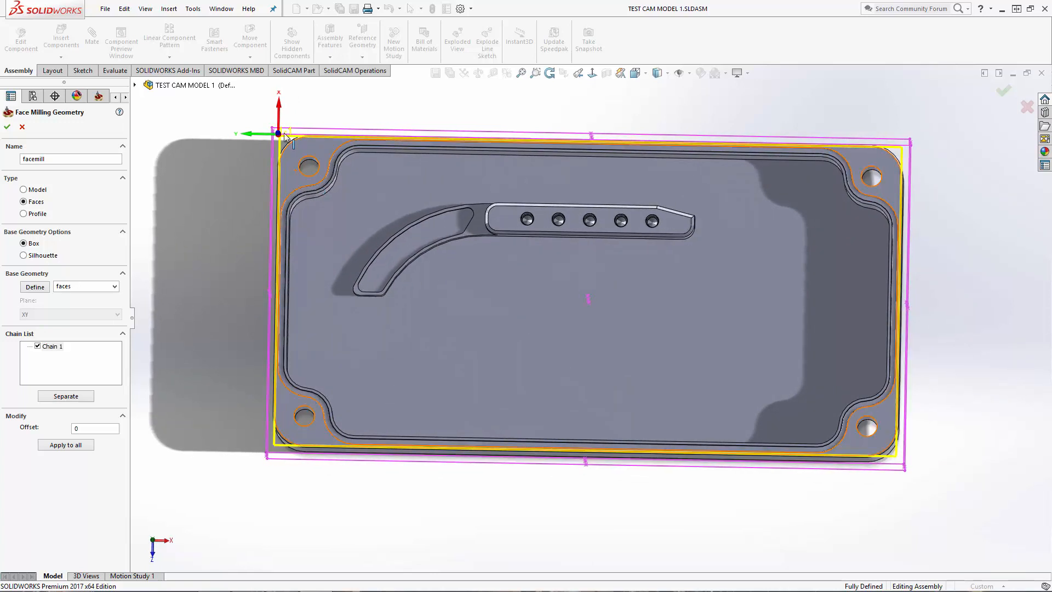
{"action": "middle_click_drag", "start_coordinate": [272, 138], "coordinate": [301, 129]}
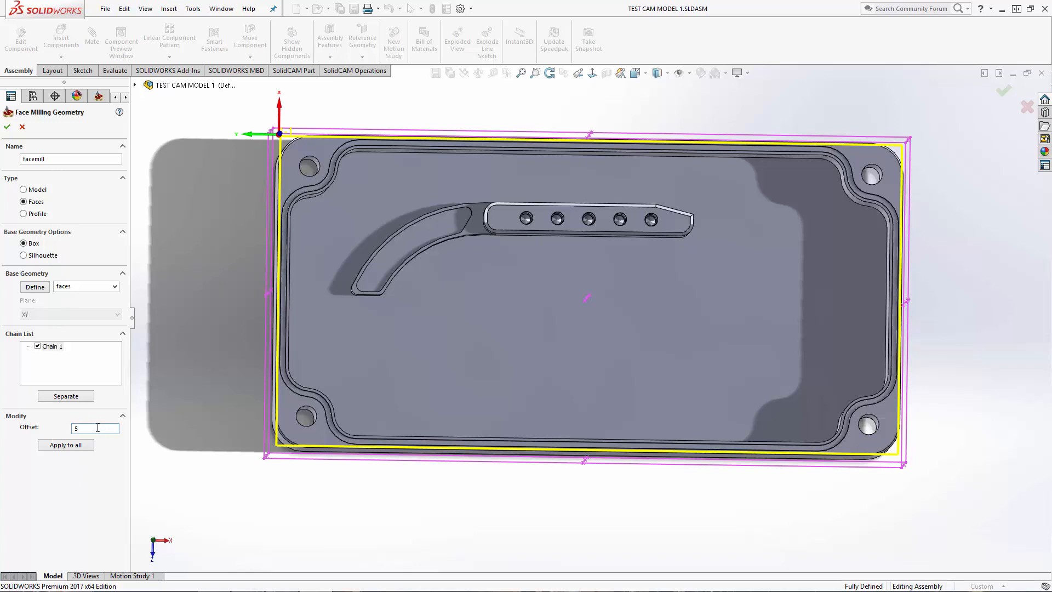
- Set the face milling geometry's offset to 5, apply it to all chains and check the outline against the stock
{"action": "left_click", "coordinate": [74, 446]}
{"action": "middle_click_drag", "start_coordinate": [133, 433], "coordinate": [148, 417]}
{"action": "mouse_move", "coordinate": [259, 476]}
{"action": "middle_mouse_down"}
{"action": "mouse_move", "coordinate": [273, 475]}
{"action": "mouse_move", "coordinate": [260, 463]}
{"action": "mouse_move", "coordinate": [273, 468]}
{"action": "middle_mouse_up"}
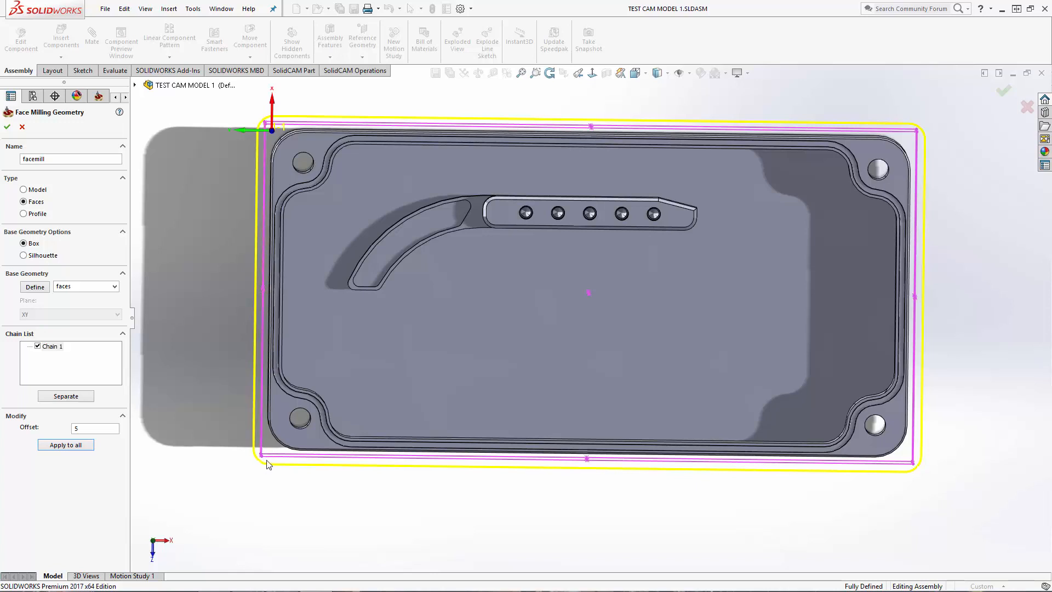
- Confirm the face milling geometry and examine the operation's tool preview from side and end angles
{"action": "left_click", "coordinate": [7, 127]}
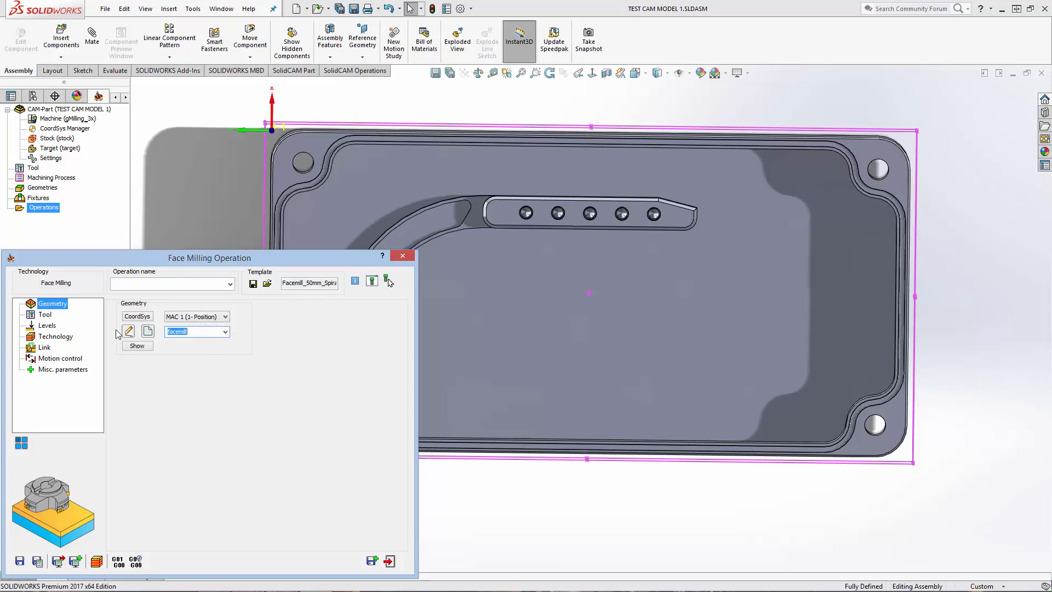
{"action": "left_click", "coordinate": [44, 316]}
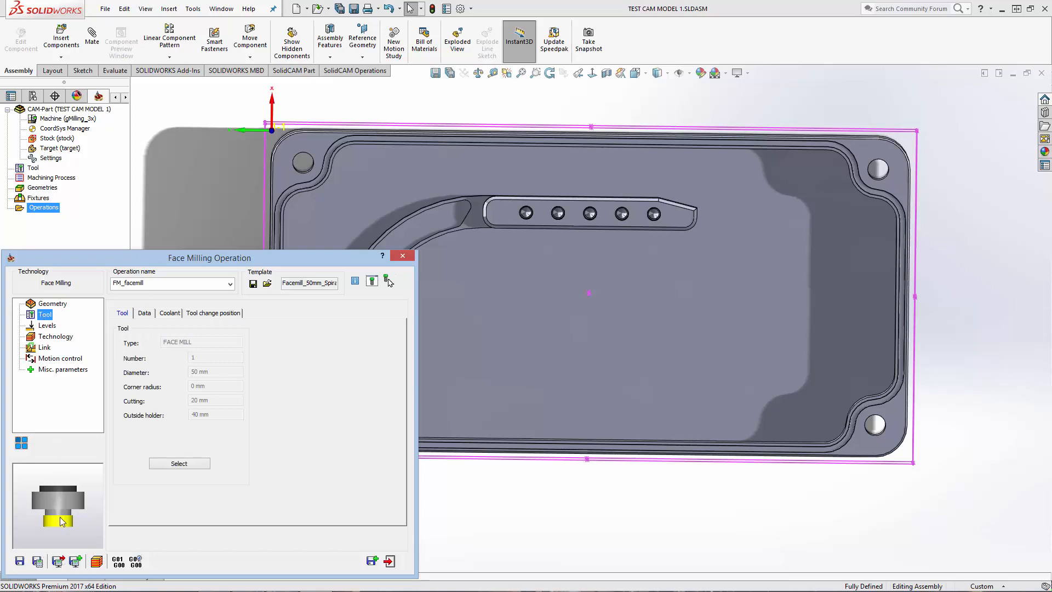
{"action": "middle_click_drag", "start_coordinate": [60, 517], "coordinate": [94, 409]}
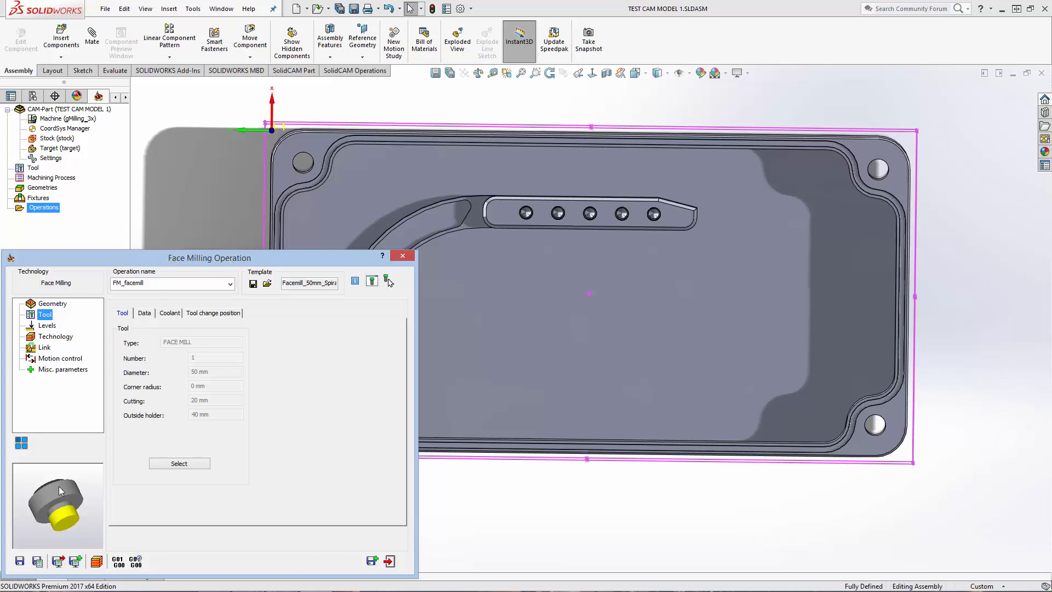
{"action": "left_click_drag", "start_coordinate": [60, 491], "coordinate": [13, 529]}
{"action": "mouse_move", "coordinate": [45, 491]}
{"action": "left_mouse_down"}
{"action": "mouse_move", "coordinate": [63, 519]}
{"action": "mouse_move", "coordinate": [48, 502]}
{"action": "mouse_move", "coordinate": [90, 482]}
{"action": "mouse_move", "coordinate": [76, 466]}
{"action": "mouse_move", "coordinate": [47, 480]}
{"action": "left_mouse_up"}
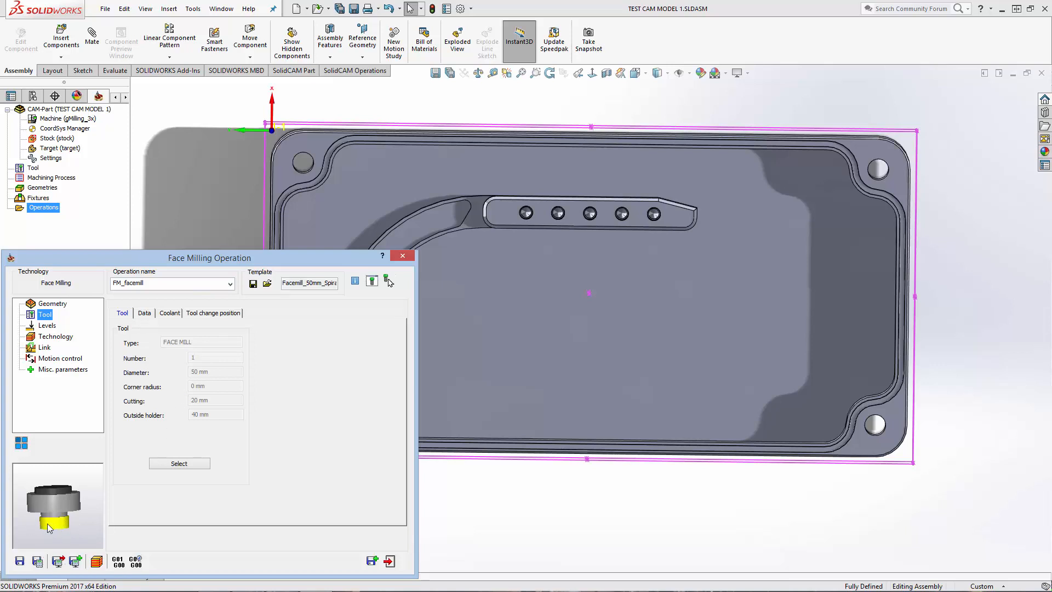
{"action": "left_click_drag", "start_coordinate": [71, 524], "coordinate": [71, 493]}
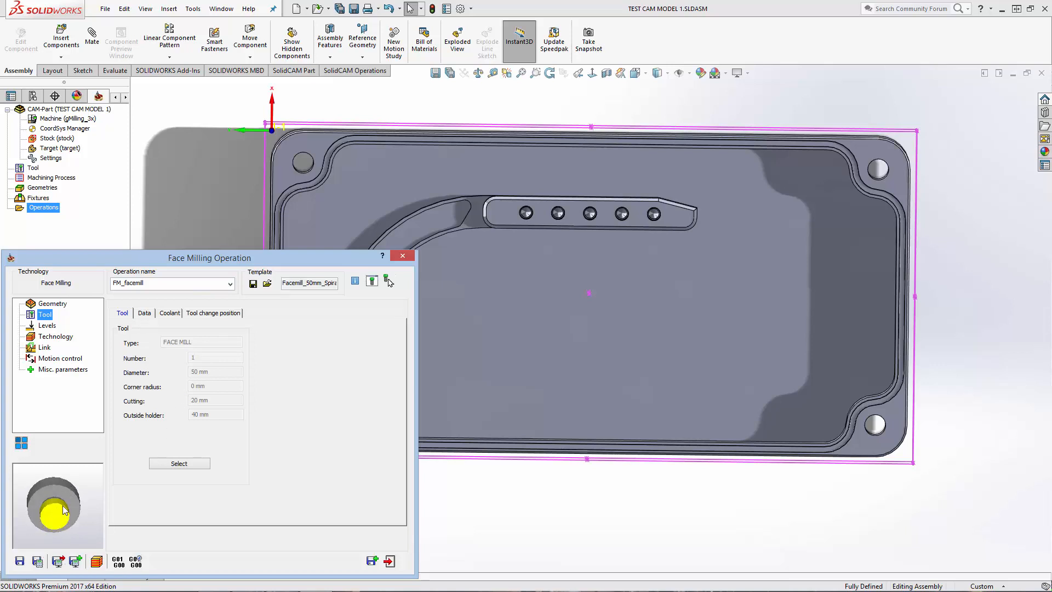
{"action": "mouse_move", "coordinate": [59, 518]}
{"action": "left_mouse_down"}
{"action": "mouse_move", "coordinate": [58, 507]}
{"action": "mouse_move", "coordinate": [61, 537]}
{"action": "left_mouse_up"}
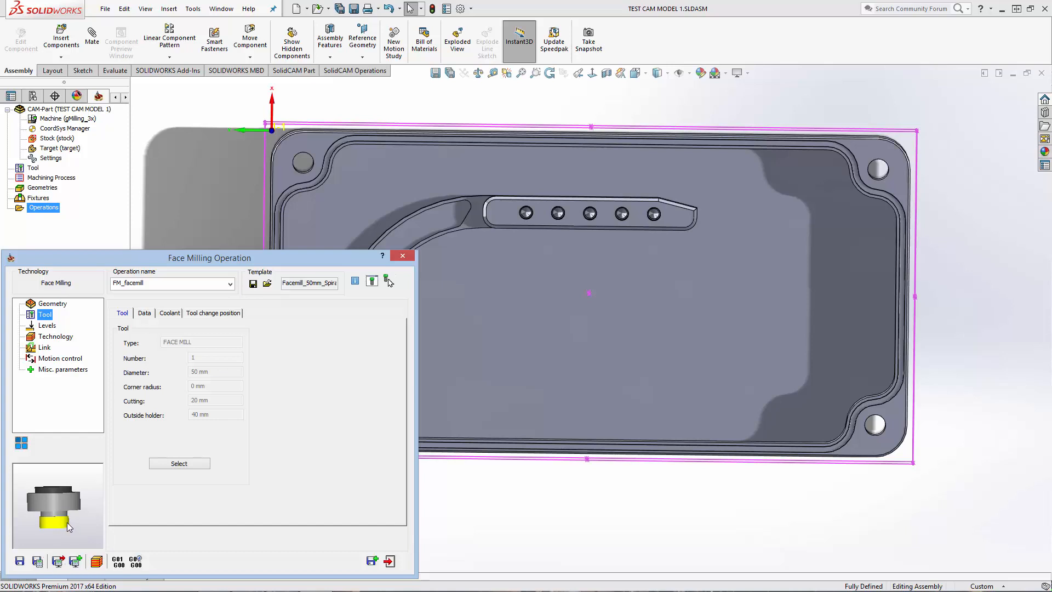
{"action": "left_click_drag", "start_coordinate": [71, 524], "coordinate": [45, 525]}
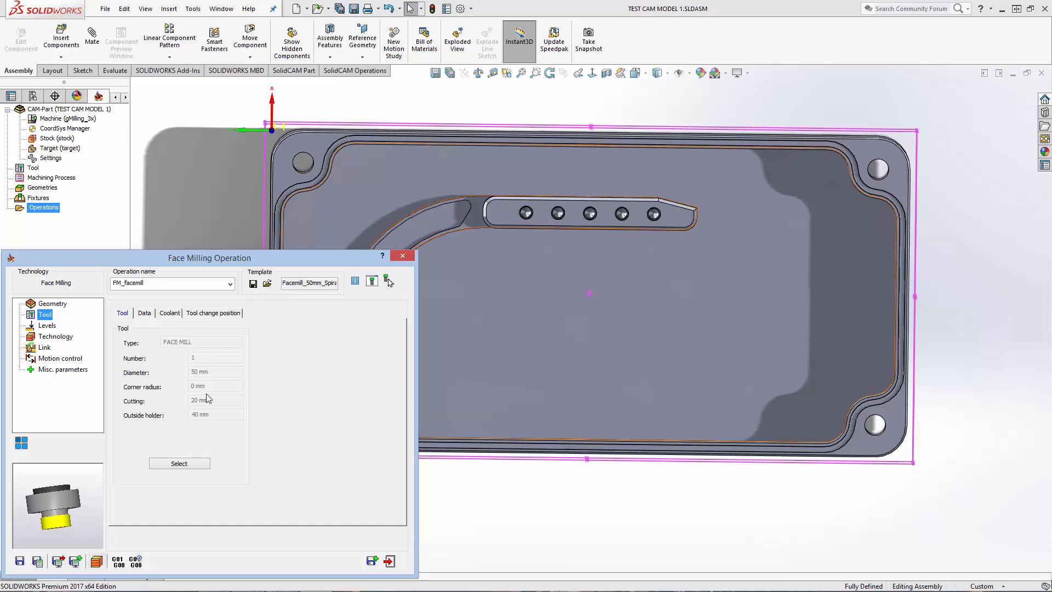
{"action": "left_click_drag", "start_coordinate": [75, 496], "coordinate": [58, 554]}
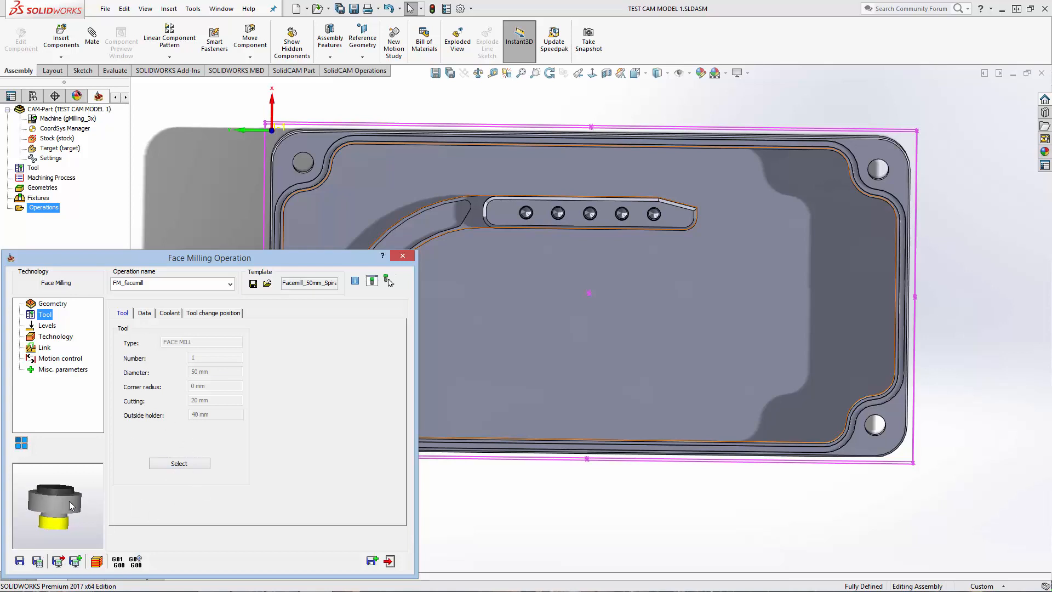
- Choose the 50 mm face mill in the spindle as the operation's tool and check its preview
{"action": "left_click", "coordinate": [179, 465]}
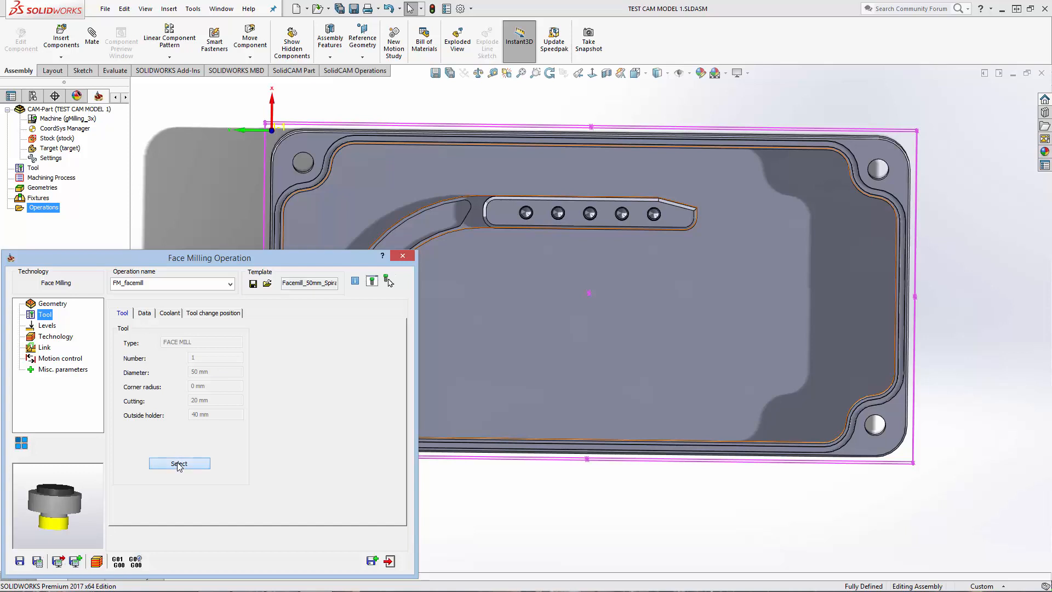
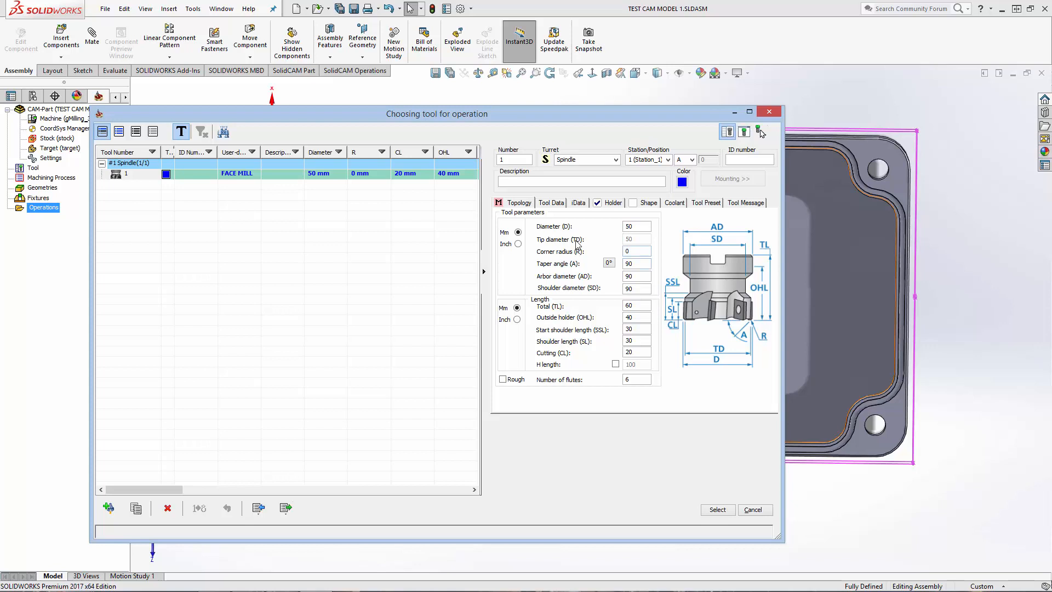
{"action": "left_click", "coordinate": [717, 509]}
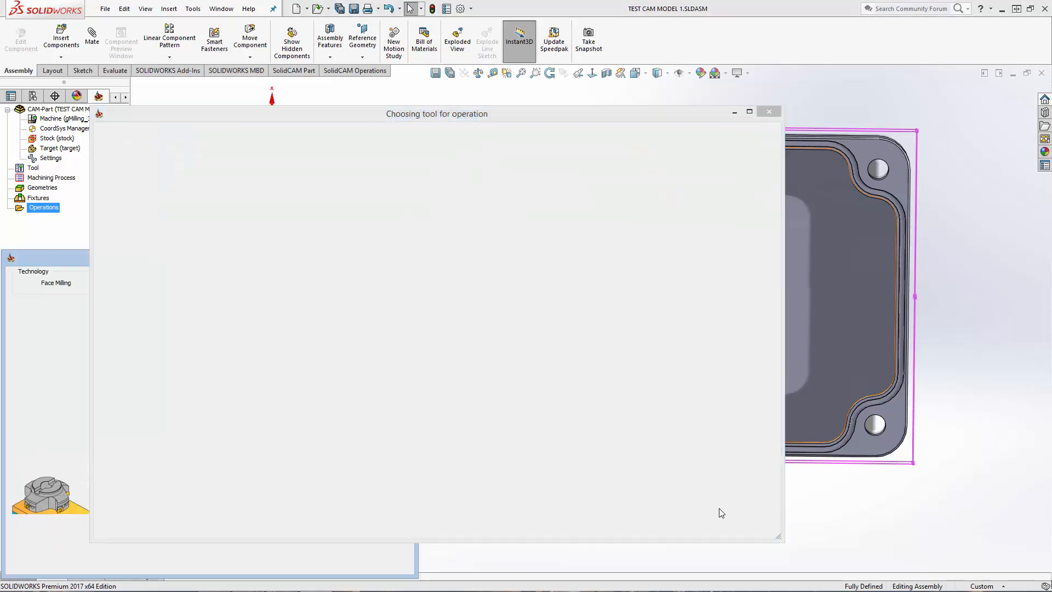
{"action": "middle_click_drag", "start_coordinate": [92, 491], "coordinate": [93, 485]}
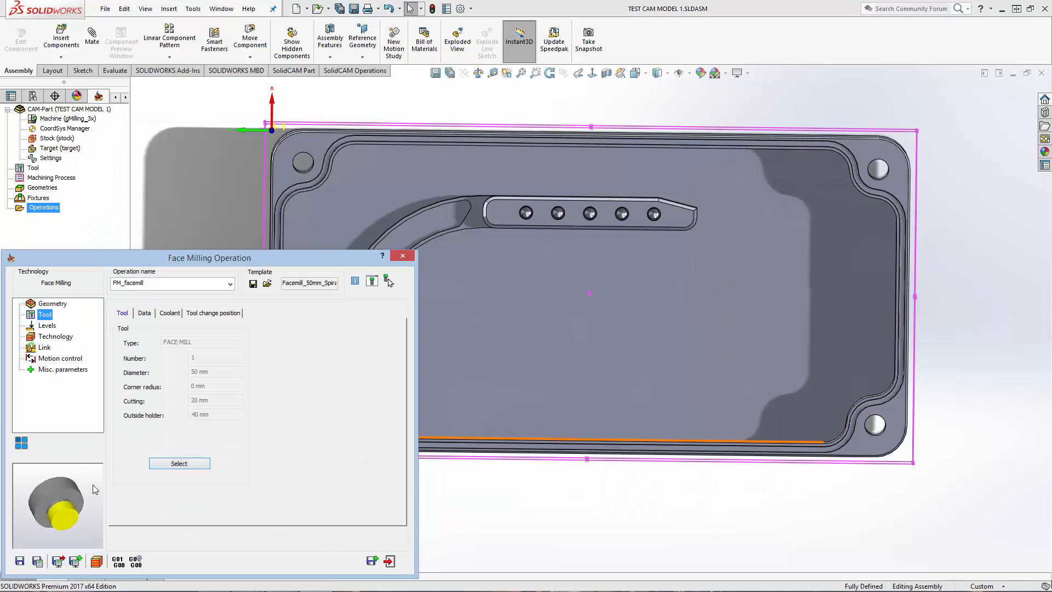
- Review the face mill's feed and spin data
{"action": "left_click", "coordinate": [146, 313]}
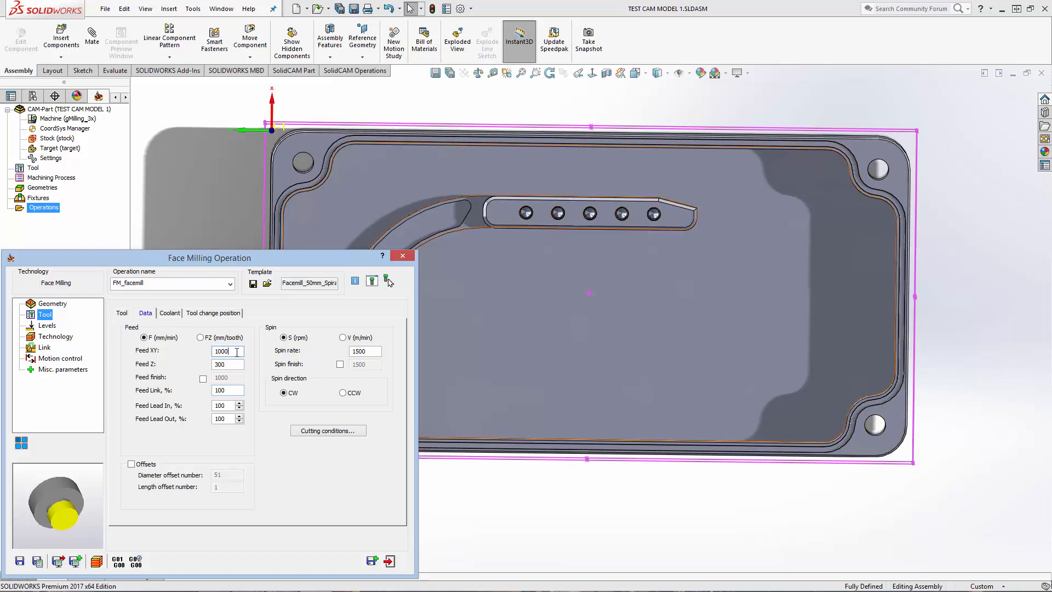
{"action": "key", "text": "Tab"}
{"action": "key", "text": "shift+Tab"}
- Examine the operation's clearance level and safety distance against an angled view of the part and stock
{"action": "left_click", "coordinate": [45, 326]}
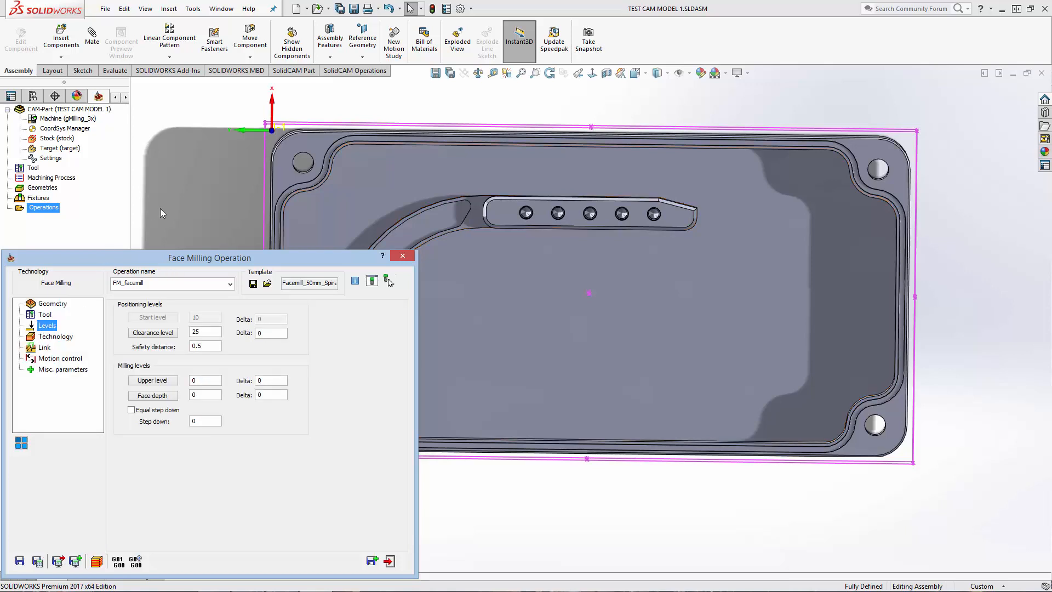
{"action": "left_click", "coordinate": [189, 206]}
{"action": "middle_click_drag", "start_coordinate": [190, 206], "coordinate": [241, 272]}
{"action": "left_click_drag", "start_coordinate": [207, 258], "coordinate": [500, 318]}
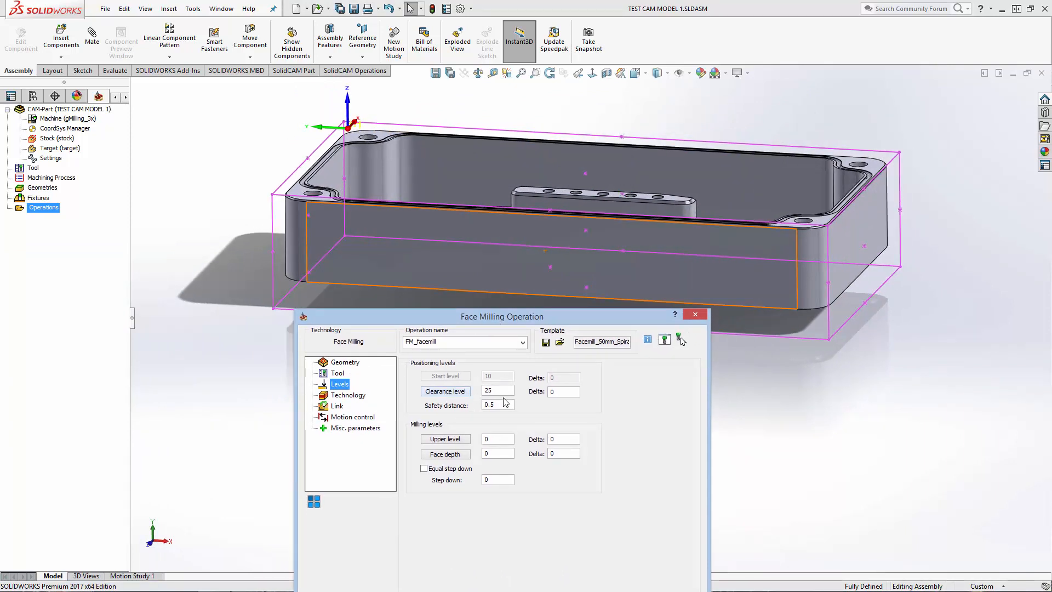
{"action": "double_click", "coordinate": [494, 391]}
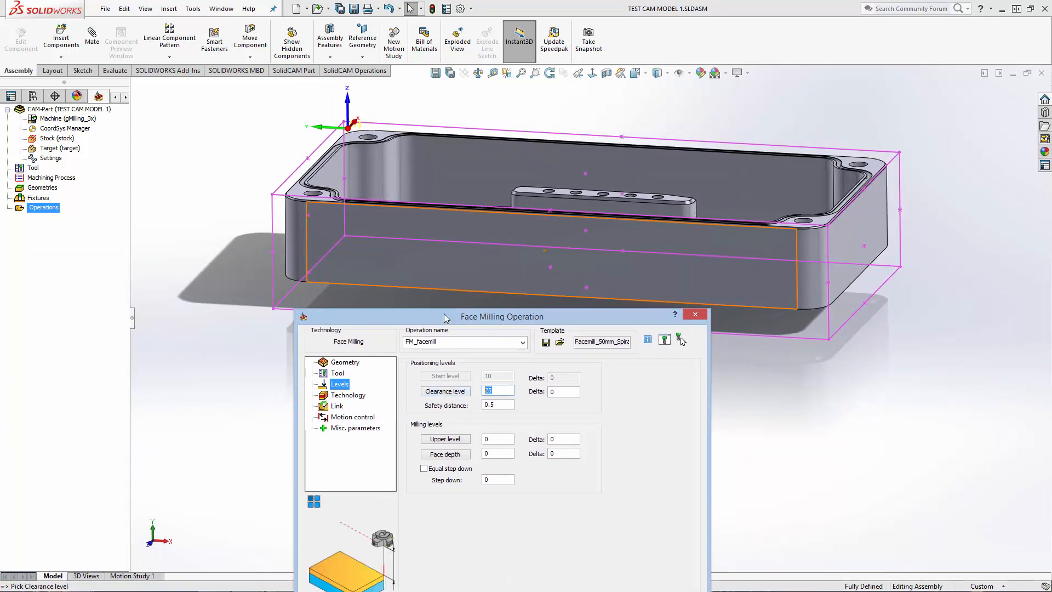
{"action": "left_click_drag", "start_coordinate": [446, 318], "coordinate": [254, 283]}
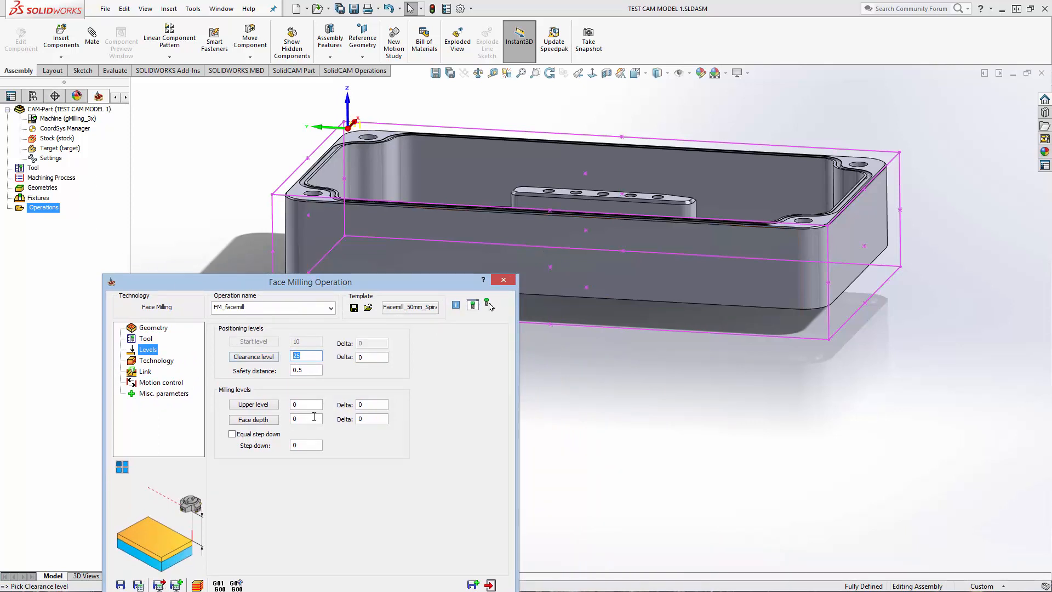
{"action": "left_click", "coordinate": [309, 370]}
- Define the upper milling level at Z 2 from the stock box's top edge
{"action": "left_click", "coordinate": [251, 405]}
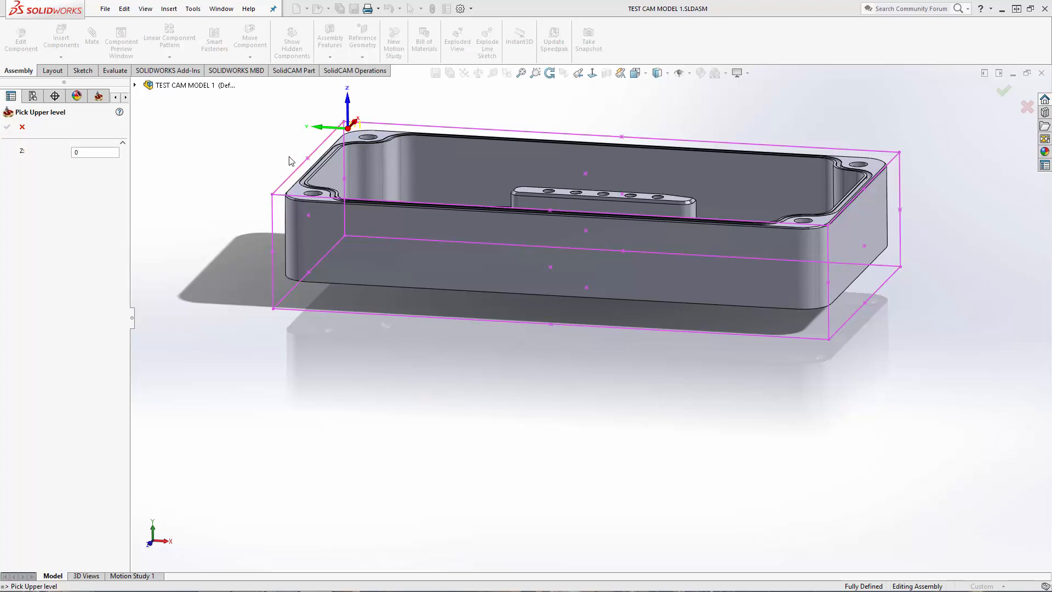
{"action": "middle_click_drag", "start_coordinate": [273, 157], "coordinate": [250, 275], "text": "ctrl"}
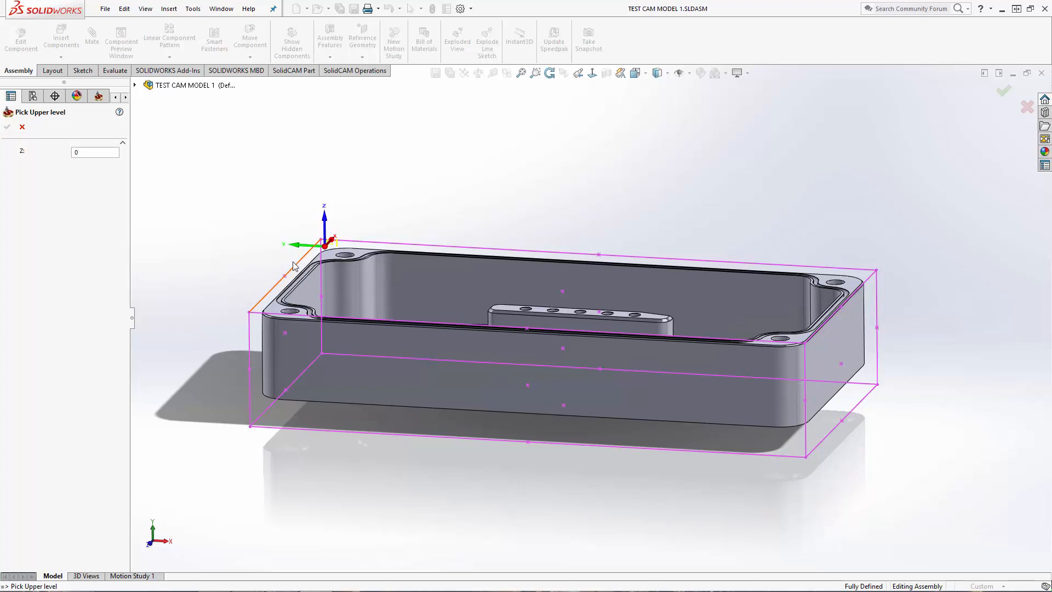
{"action": "middle_click_drag", "start_coordinate": [281, 290], "coordinate": [255, 300]}
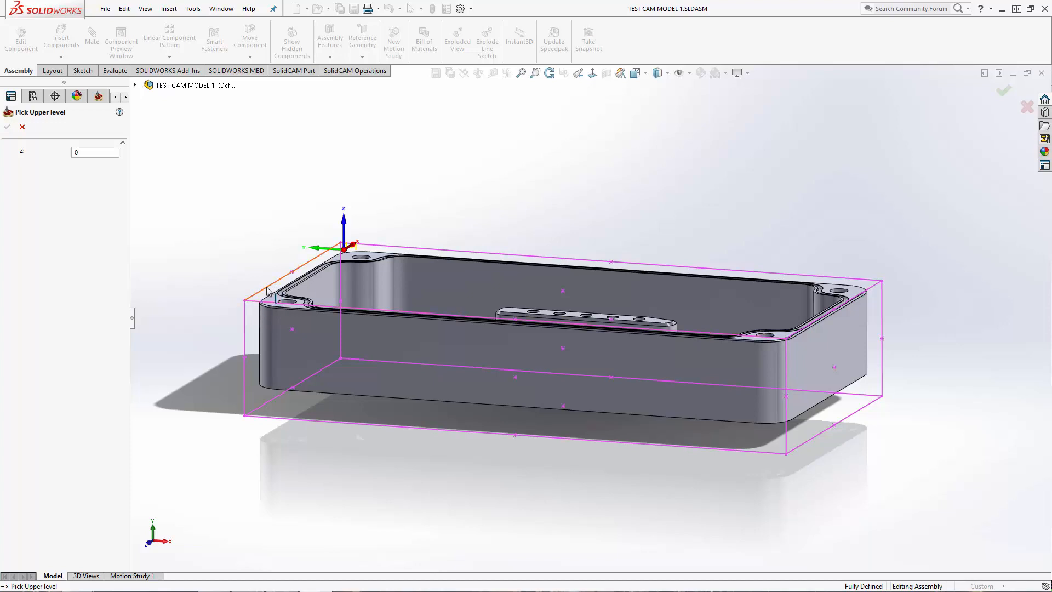
{"action": "left_click", "coordinate": [267, 288]}
{"action": "middle_click_drag", "start_coordinate": [354, 271], "coordinate": [358, 266]}
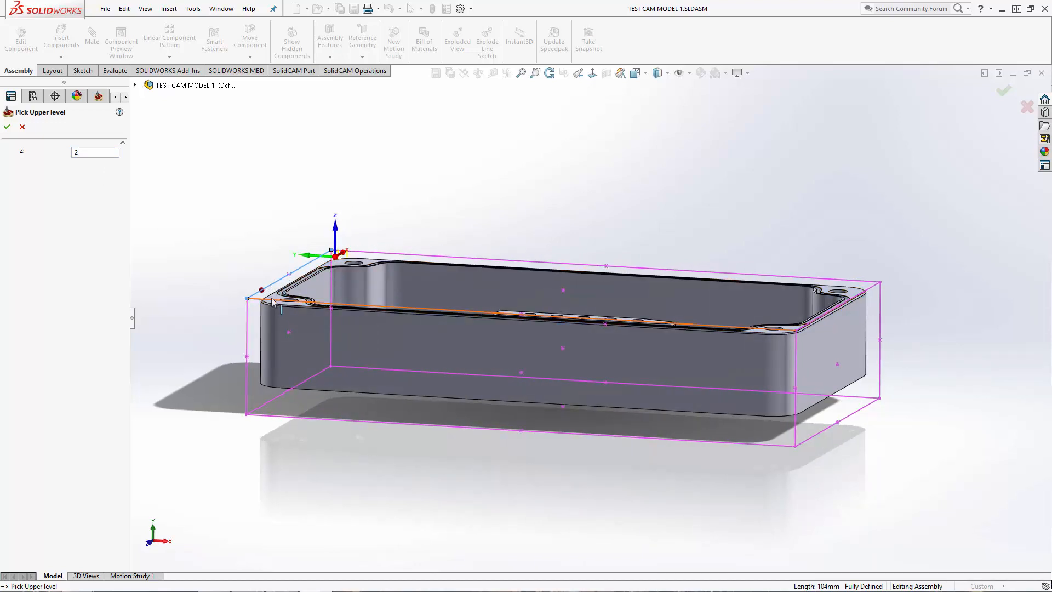
{"action": "left_click", "coordinate": [7, 128]}
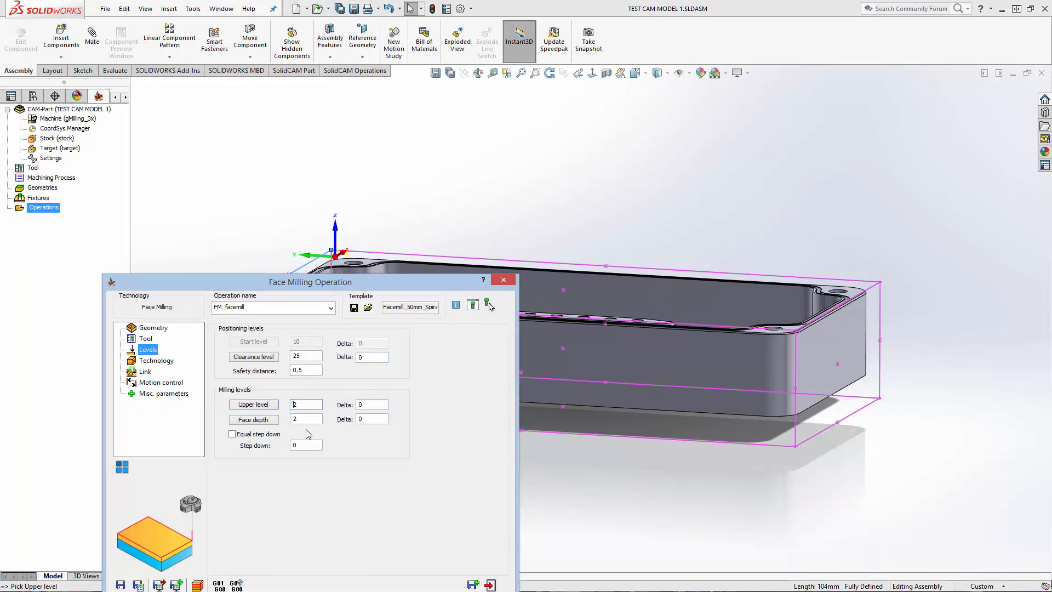
- Define the face depth from the part's top rim face at Z 0
{"action": "left_click_drag", "start_coordinate": [254, 284], "coordinate": [169, 323]}
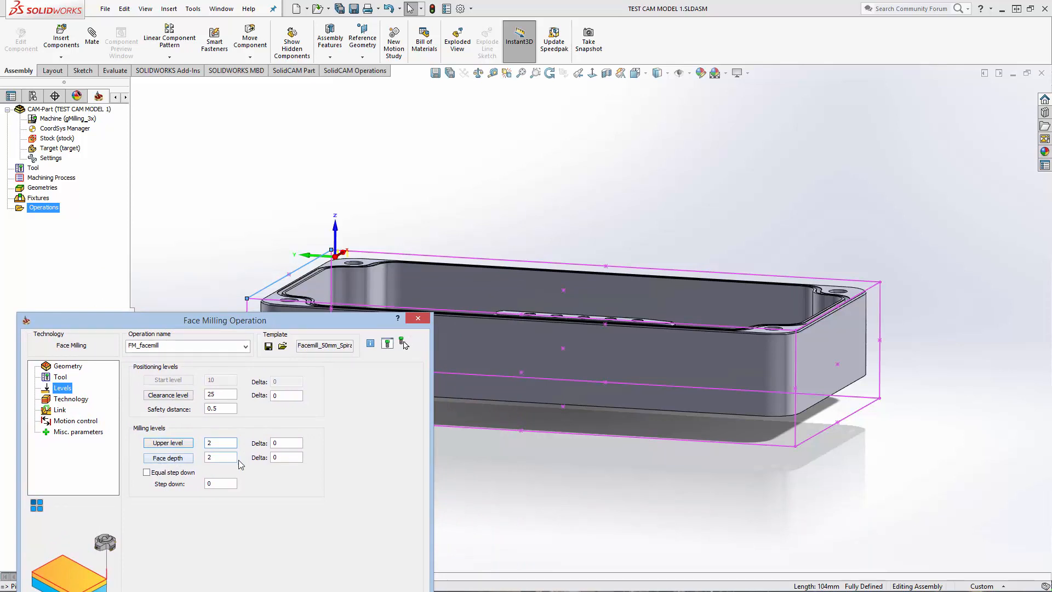
{"action": "left_click", "coordinate": [167, 458]}
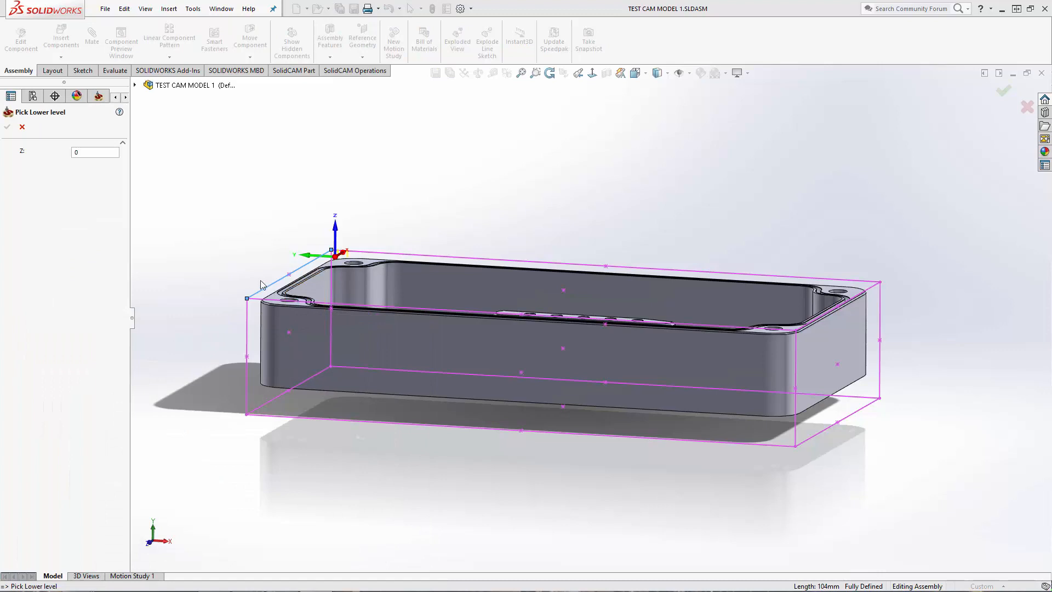
{"action": "middle_click_drag", "start_coordinate": [261, 280], "coordinate": [274, 307]}
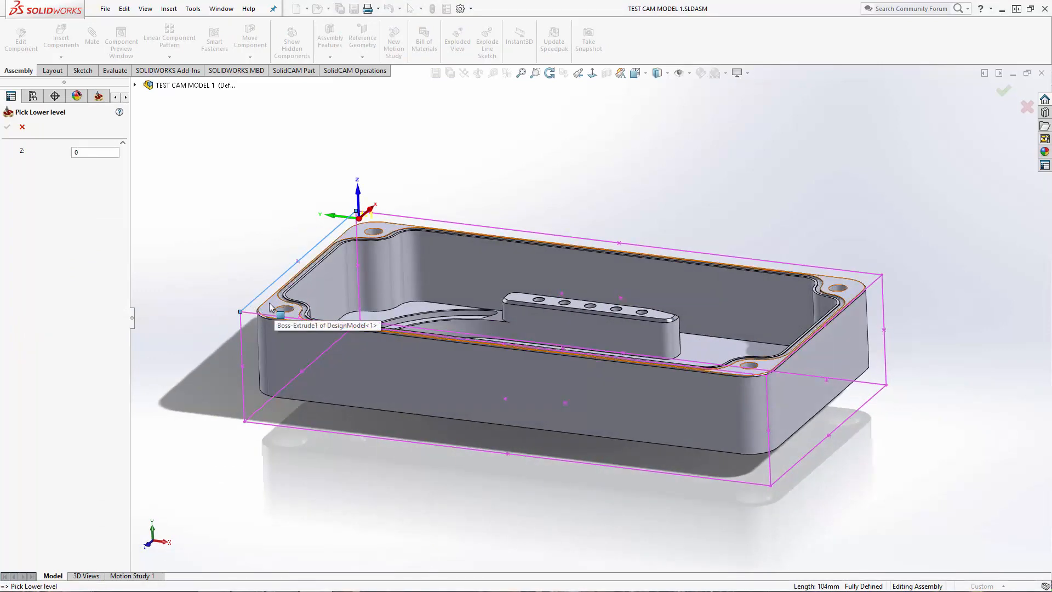
{"action": "left_click", "coordinate": [271, 305]}
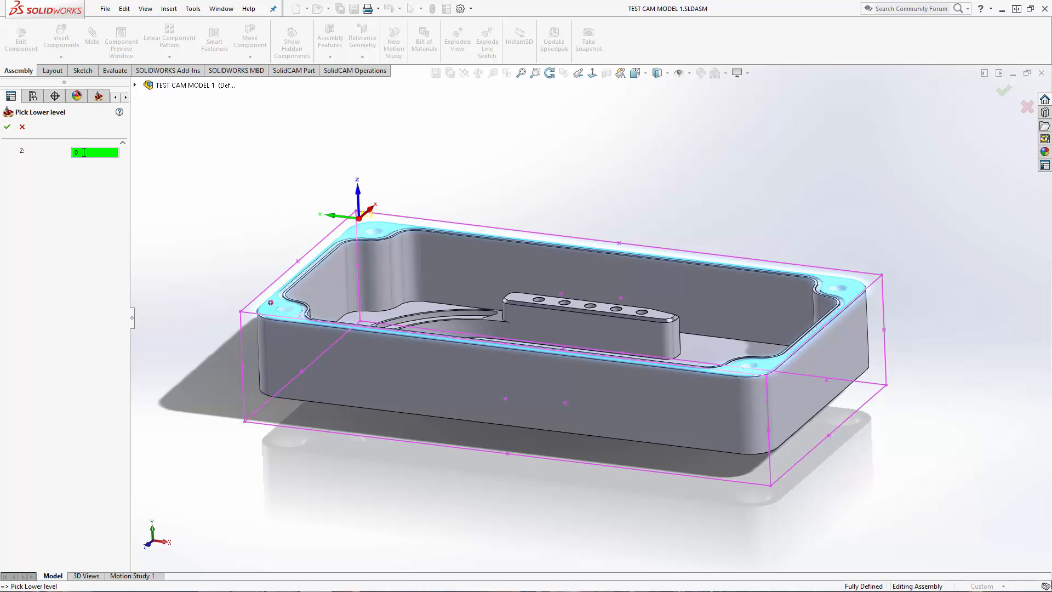
{"action": "left_click", "coordinate": [7, 127]}
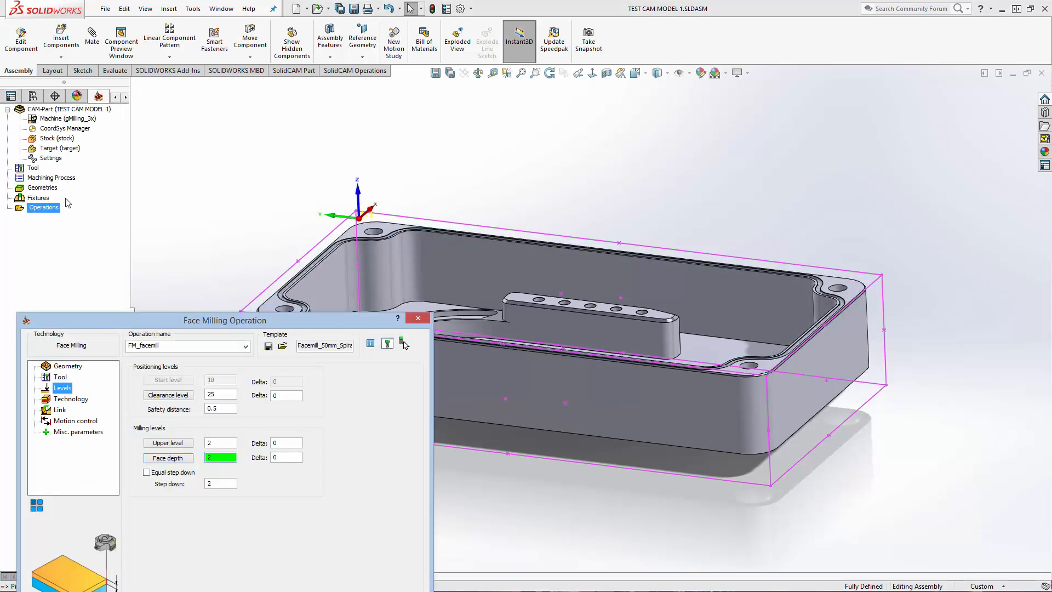
- Compare the upper level, face depth and step down settings using their illustrations, with the dialog placed fully in view
{"action": "left_click_drag", "start_coordinate": [171, 321], "coordinate": [163, 263]}
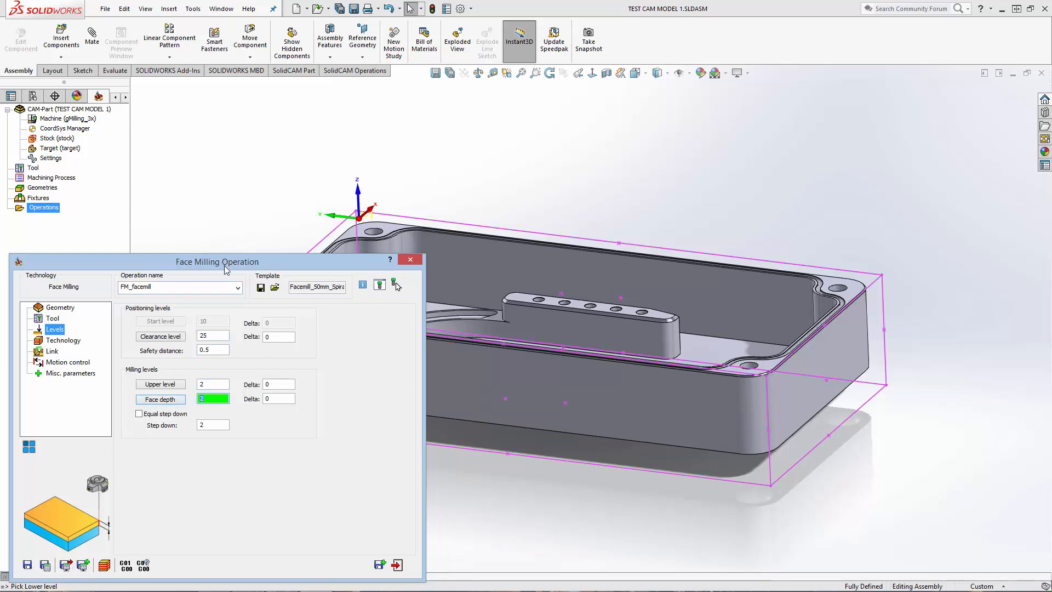
{"action": "left_click_drag", "start_coordinate": [219, 262], "coordinate": [265, 325]}
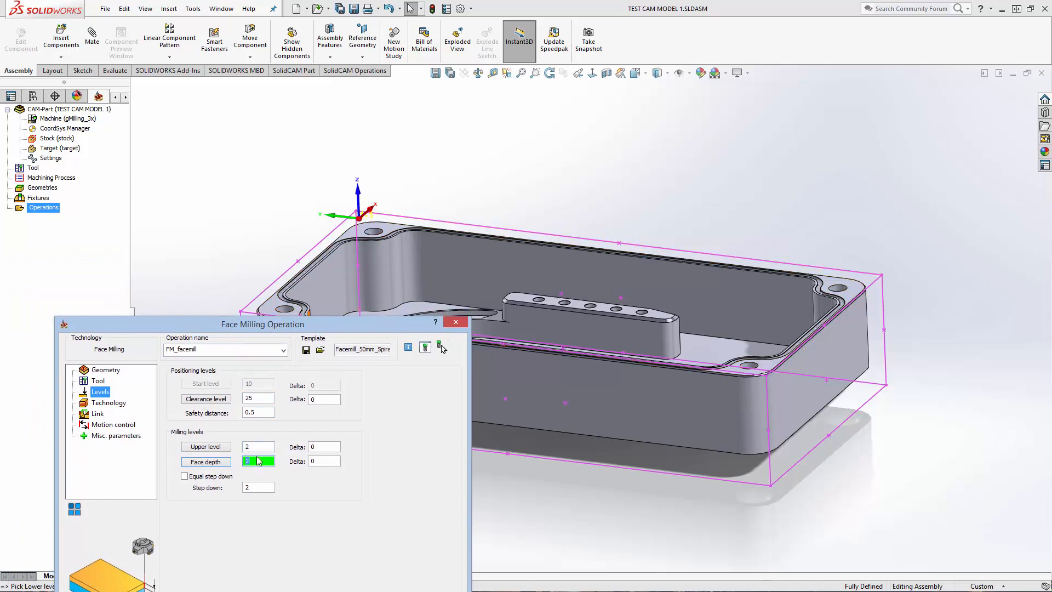
{"action": "left_click", "coordinate": [257, 445]}
{"action": "left_click", "coordinate": [257, 461]}
{"action": "left_click", "coordinate": [252, 447]}
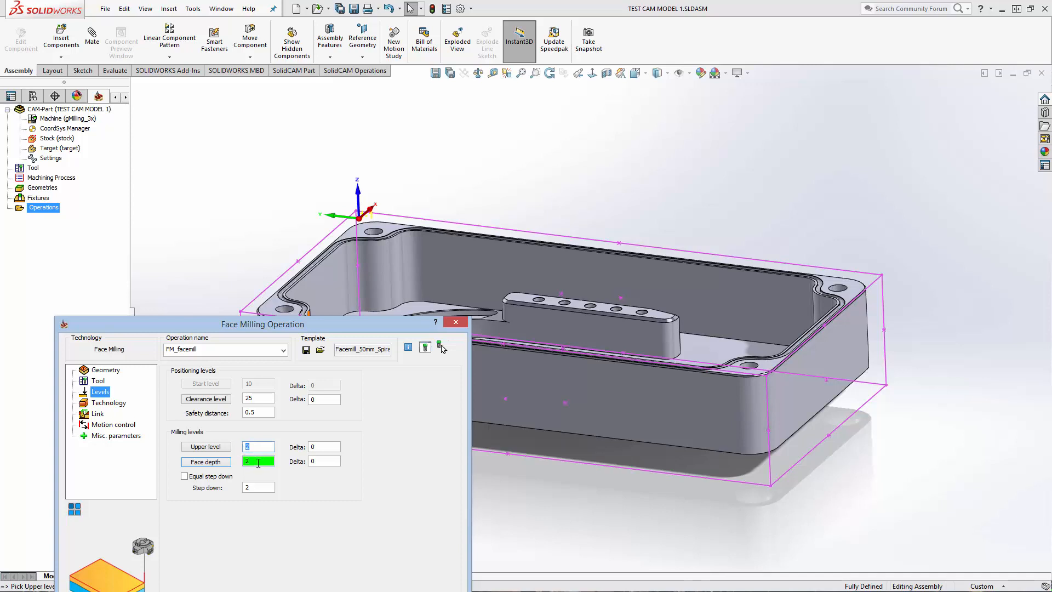
{"action": "left_click", "coordinate": [258, 463]}
{"action": "left_click", "coordinate": [253, 446]}
{"action": "left_click", "coordinate": [256, 461]}
{"action": "left_click_drag", "start_coordinate": [230, 334], "coordinate": [636, 199]}
{"action": "left_click", "coordinate": [664, 353]}
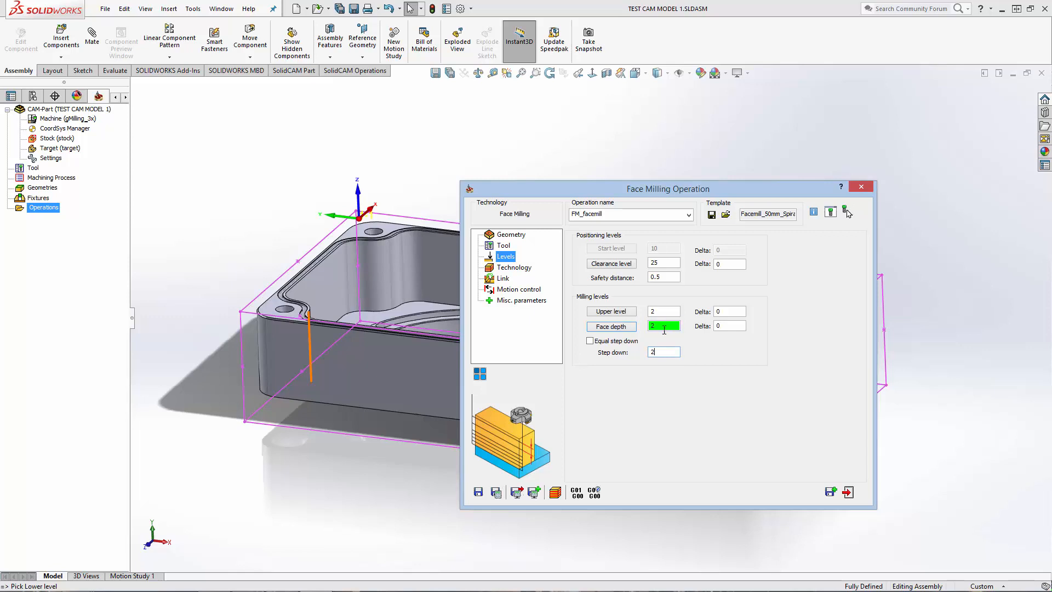
{"action": "left_click", "coordinate": [664, 311]}
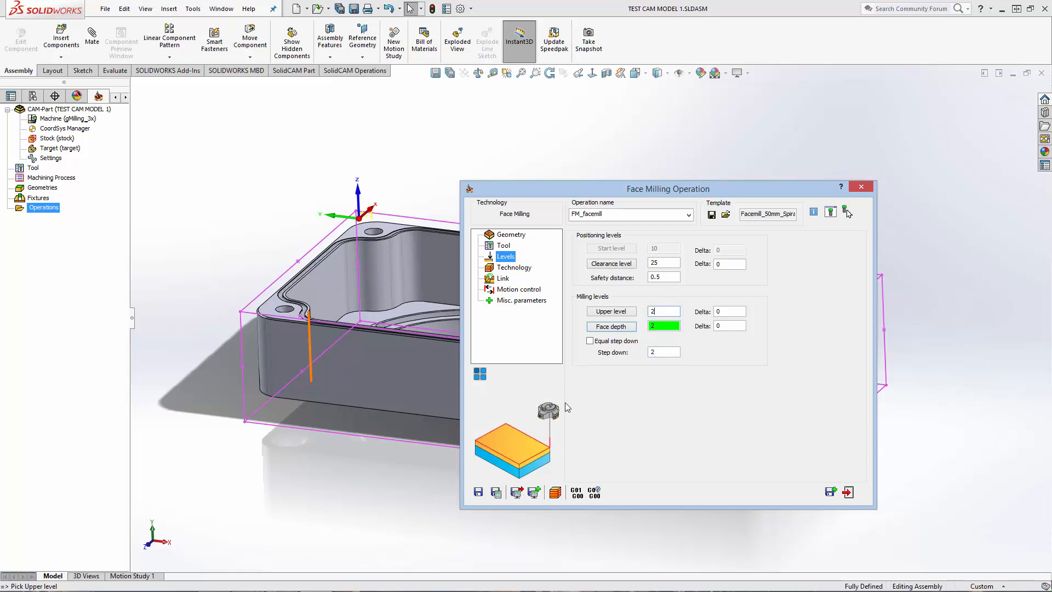
{"action": "left_click", "coordinate": [667, 324]}
{"action": "left_click", "coordinate": [664, 311]}
{"action": "left_click", "coordinate": [668, 325]}
- Set the step down to 1, open the operation's technology settings and place the dialog clear of the part's near corner
{"action": "left_click", "coordinate": [664, 352]}
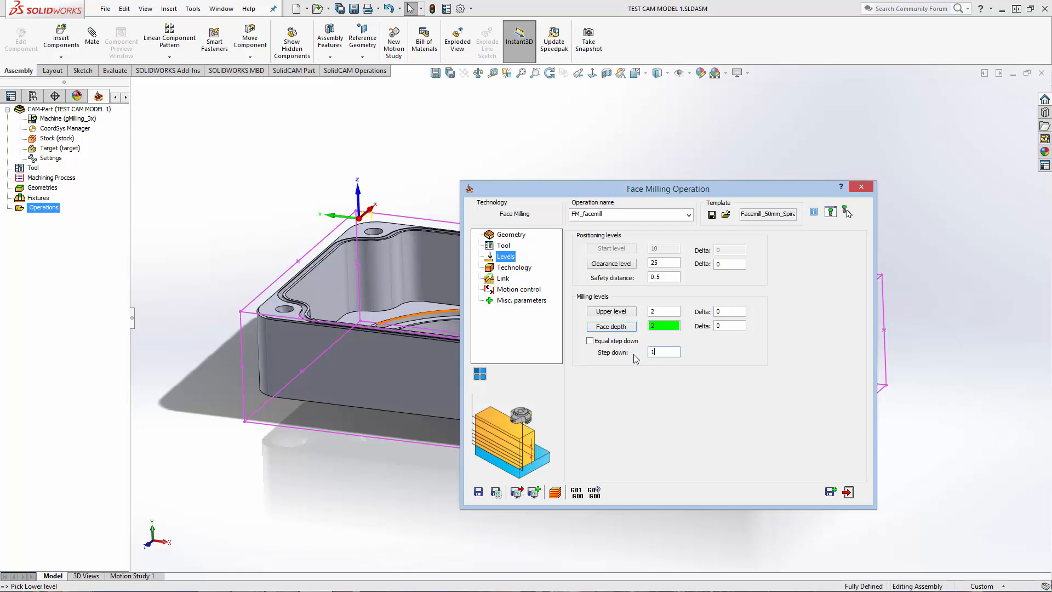
{"action": "left_click", "coordinate": [513, 268]}
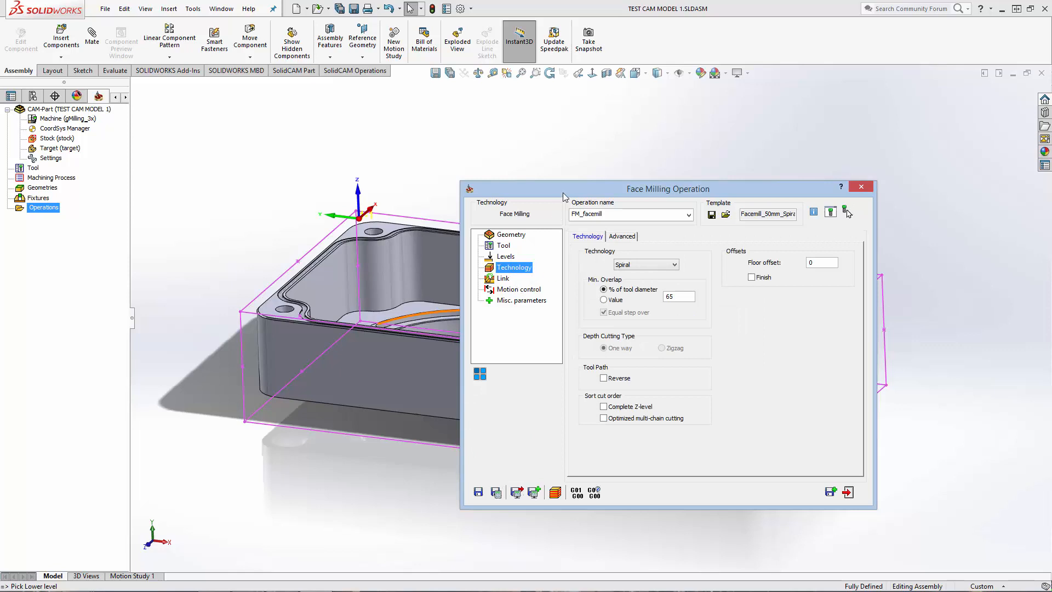
{"action": "left_click_drag", "start_coordinate": [566, 192], "coordinate": [648, 109]}
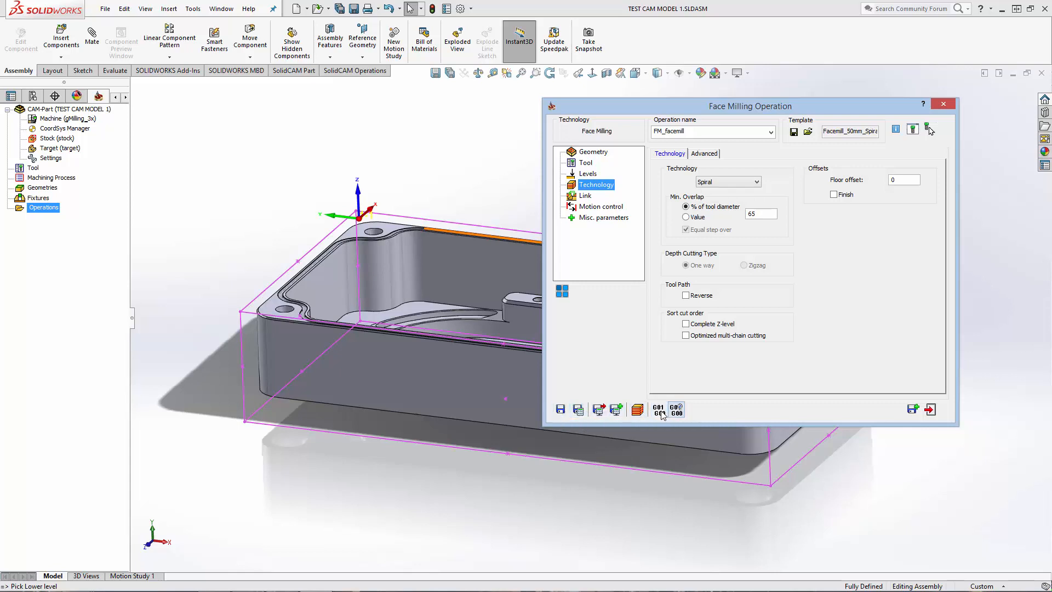
- Save and calculate the face milling operation, and show its toolpath on the part
{"action": "left_click", "coordinate": [578, 410]}
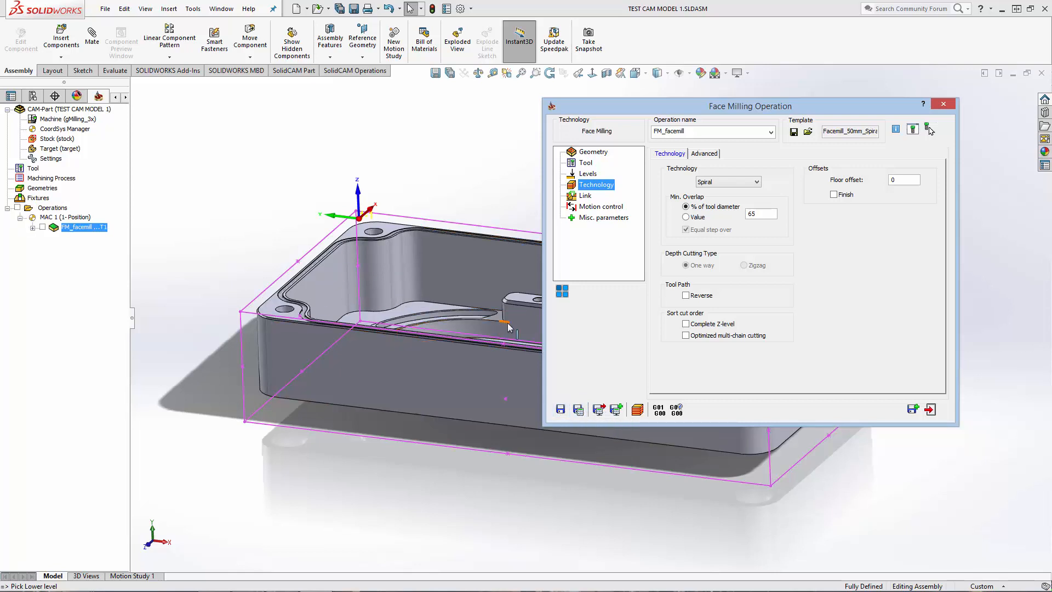
{"action": "middle_click_drag", "start_coordinate": [408, 296], "coordinate": [177, 274]}
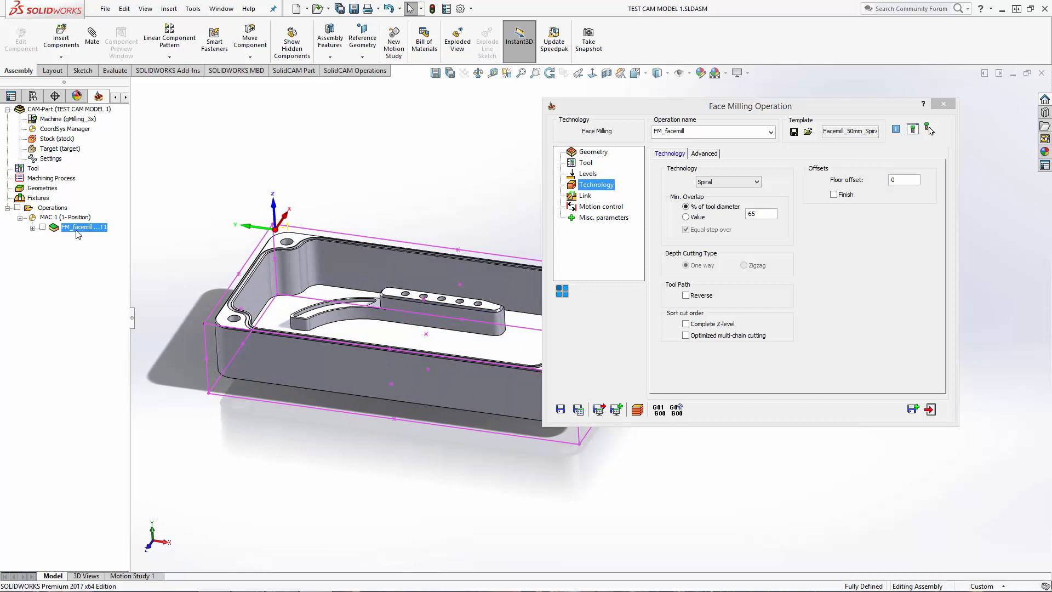
{"action": "left_click", "coordinate": [43, 227]}
{"action": "mouse_move", "coordinate": [384, 378]}
{"action": "middle_mouse_down"}
{"action": "mouse_move", "coordinate": [395, 380]}
{"action": "mouse_move", "coordinate": [395, 366]}
{"action": "middle_mouse_up"}
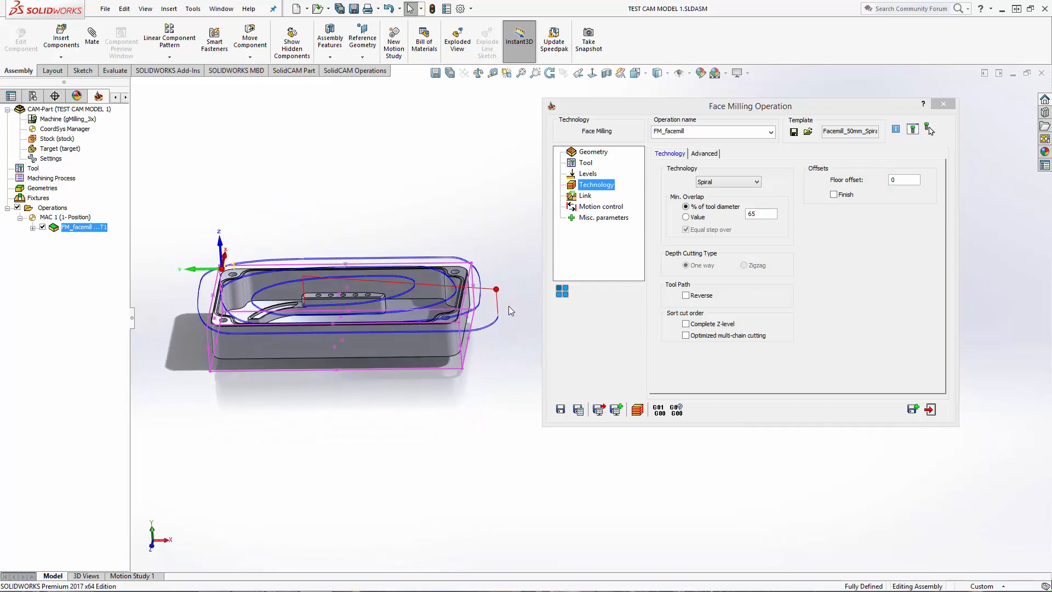
- Review the operation's tool, levels and technology settings, and place the dialog clear of the toolpath
{"action": "left_click", "coordinate": [590, 173]}
{"action": "left_click", "coordinate": [586, 163]}
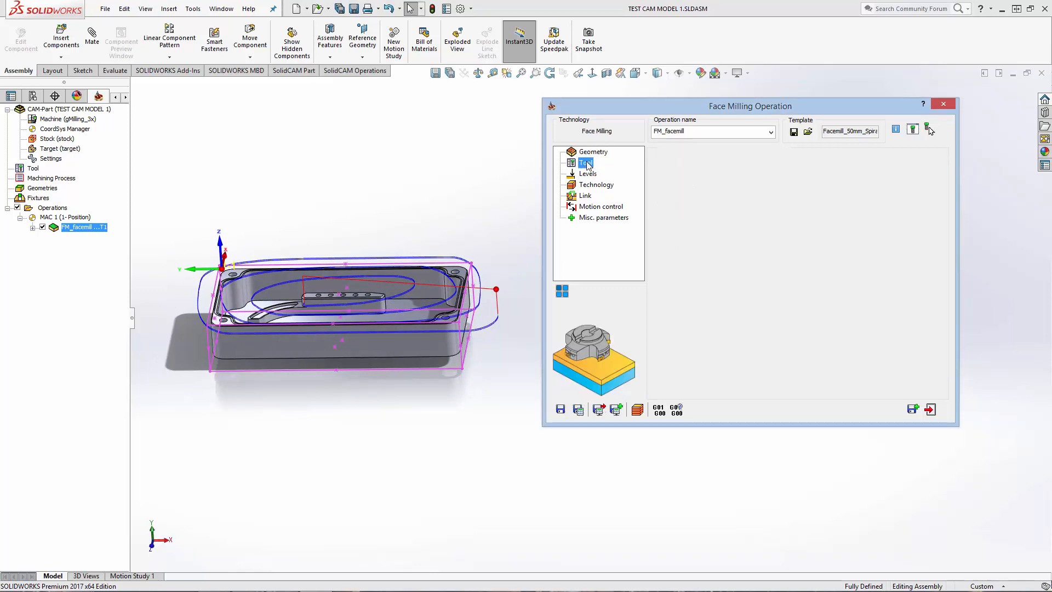
{"action": "left_click", "coordinate": [588, 173]}
{"action": "left_click", "coordinate": [595, 184]}
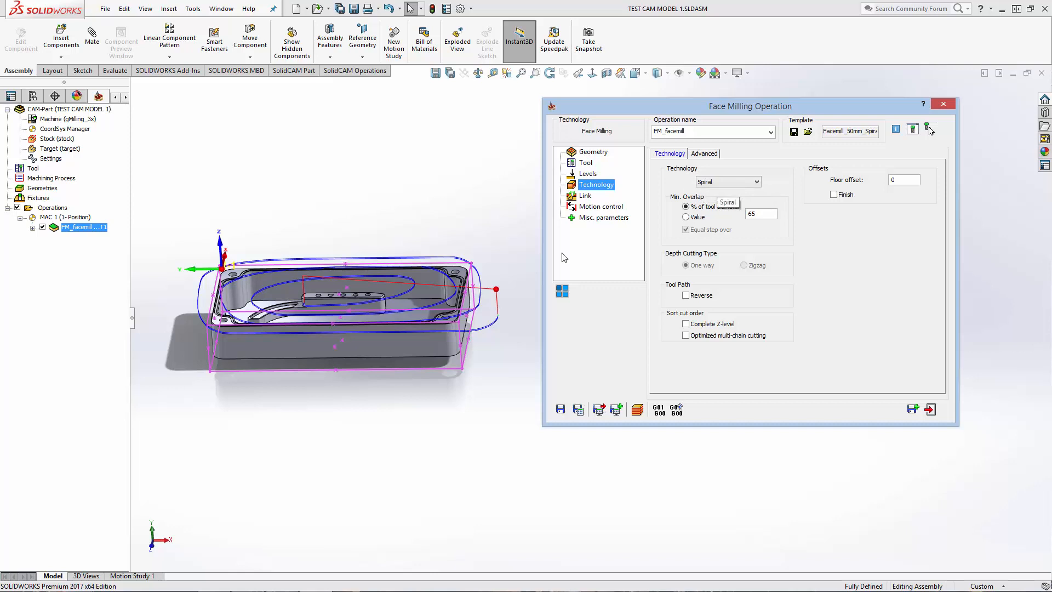
{"action": "middle_click_drag", "start_coordinate": [459, 335], "coordinate": [478, 254]}
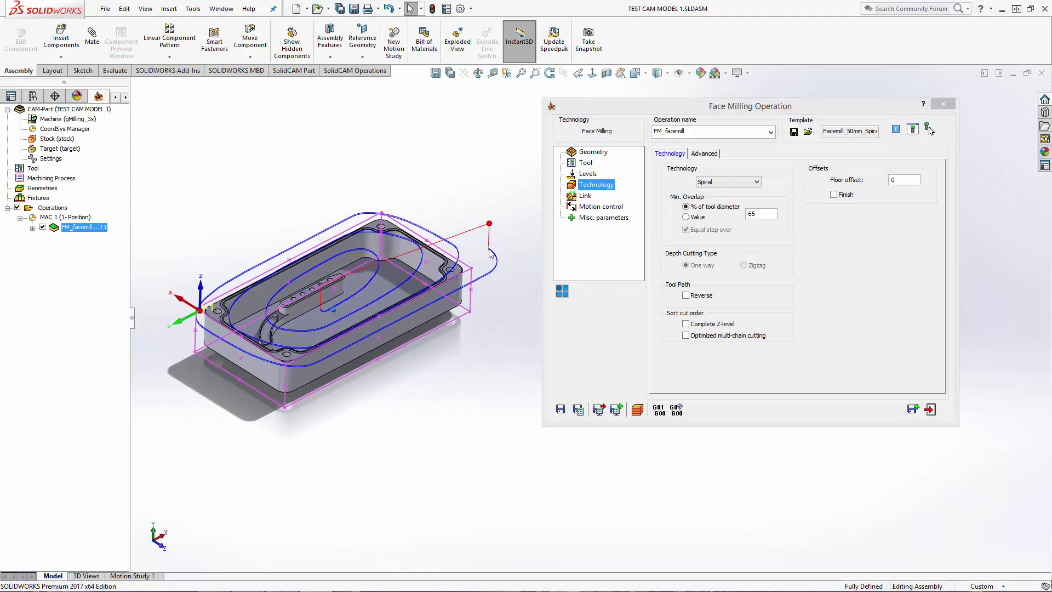
{"action": "scroll", "coordinate": [477, 257], "scroll_direction": "down", "scroll_amount": 3}
{"action": "scroll", "coordinate": [478, 258], "scroll_direction": "up", "scroll_amount": 2}
{"action": "left_click_drag", "start_coordinate": [581, 103], "coordinate": [749, 180]}
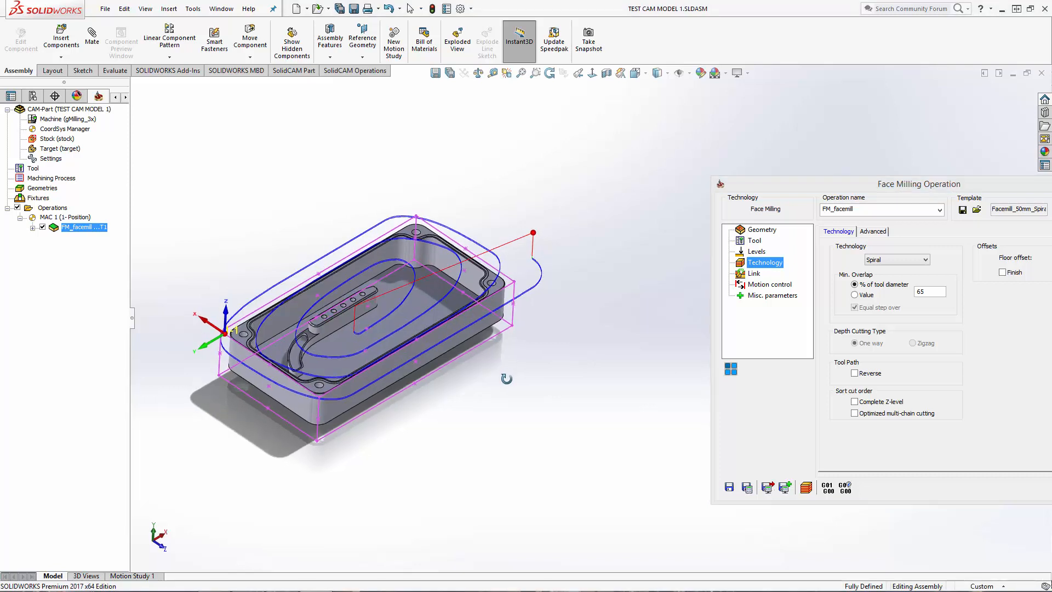
- Examine the toolpath's rapid approach, feed entry and depth passes beside the part's corner
{"action": "scroll", "coordinate": [526, 350], "scroll_direction": "down", "scroll_amount": 4}
{"action": "middle_click_drag", "start_coordinate": [584, 247], "coordinate": [577, 215]}
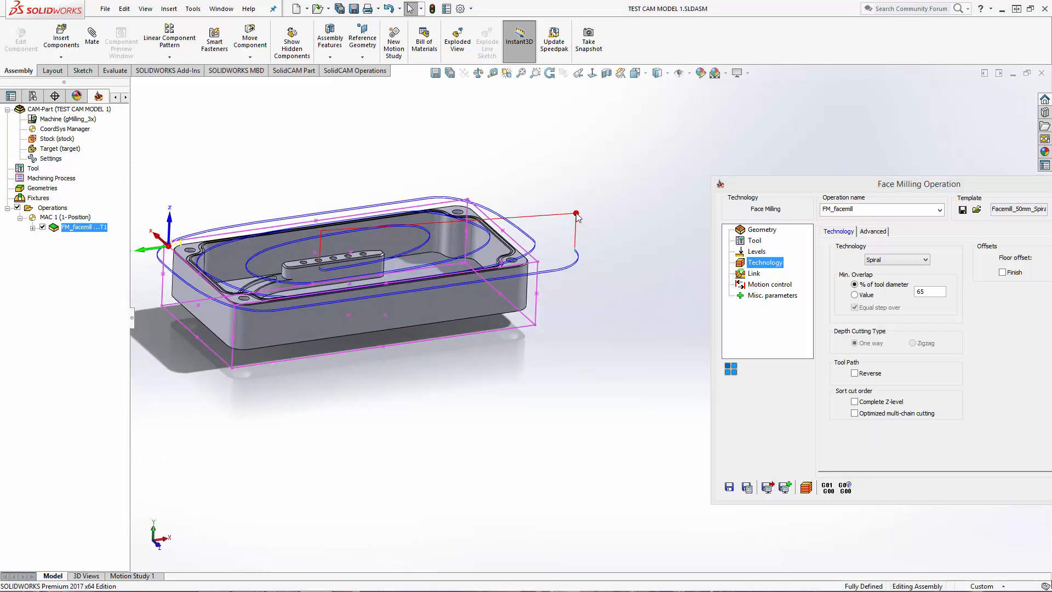
{"action": "scroll", "coordinate": [580, 219], "scroll_direction": "down", "scroll_amount": 5}
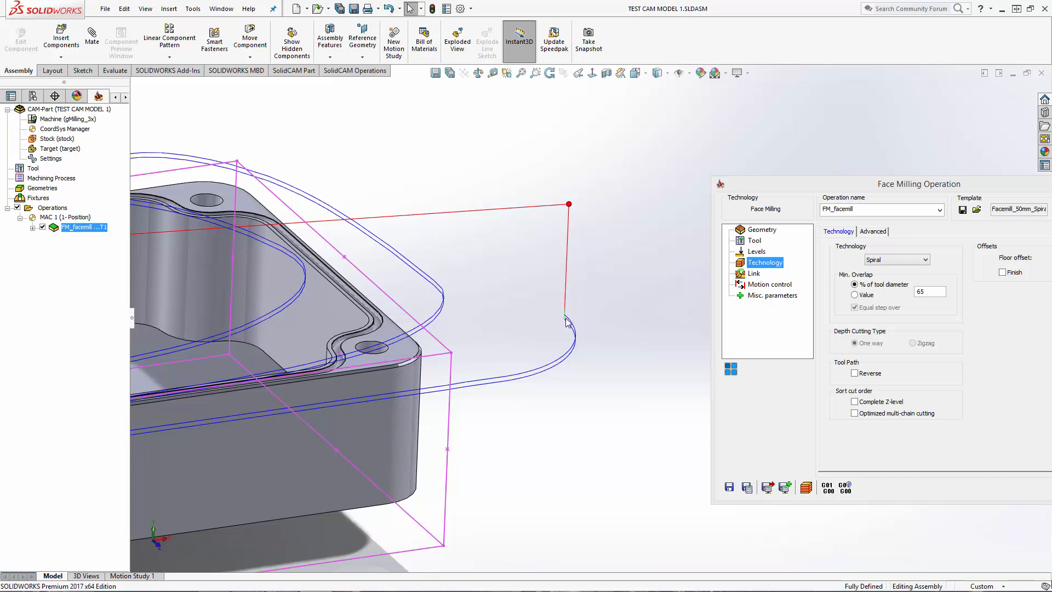
{"action": "scroll", "coordinate": [566, 317], "scroll_direction": "down", "scroll_amount": 10}
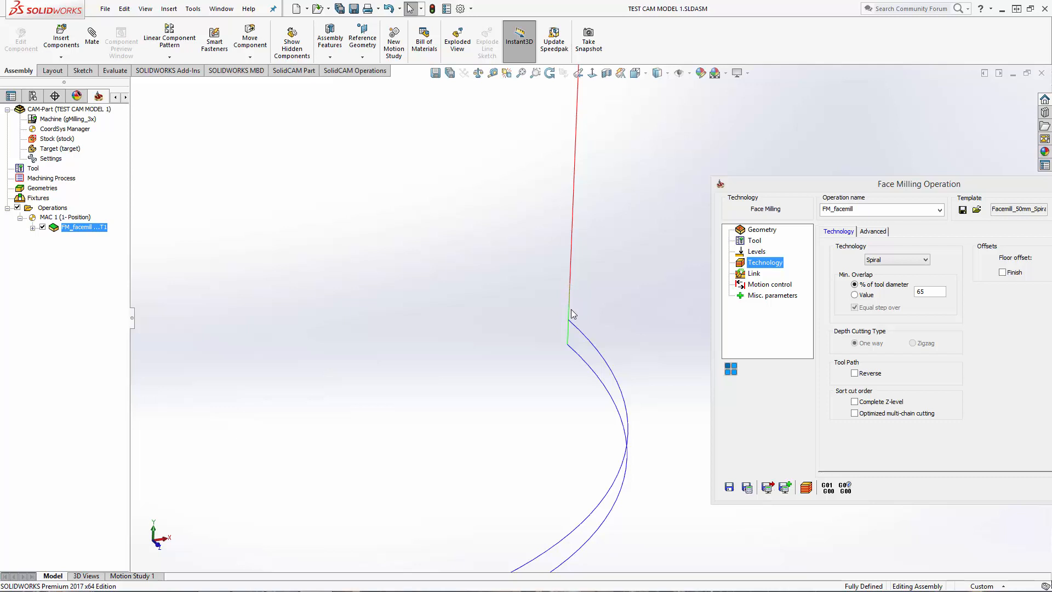
{"action": "scroll", "coordinate": [569, 323], "scroll_direction": "up", "scroll_amount": 6}
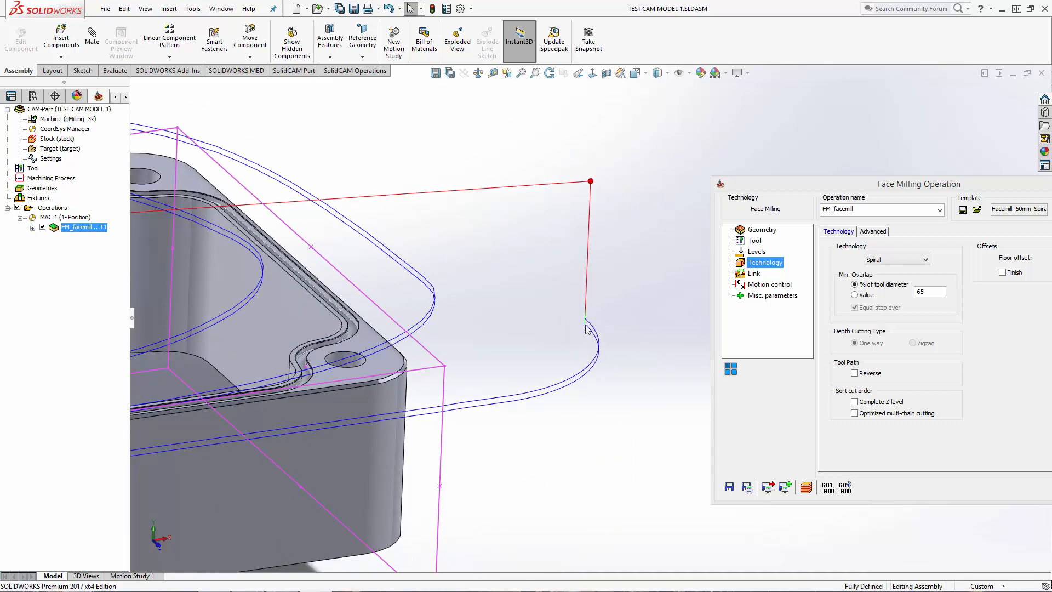
{"action": "middle_click_drag", "start_coordinate": [587, 326], "coordinate": [500, 278]}
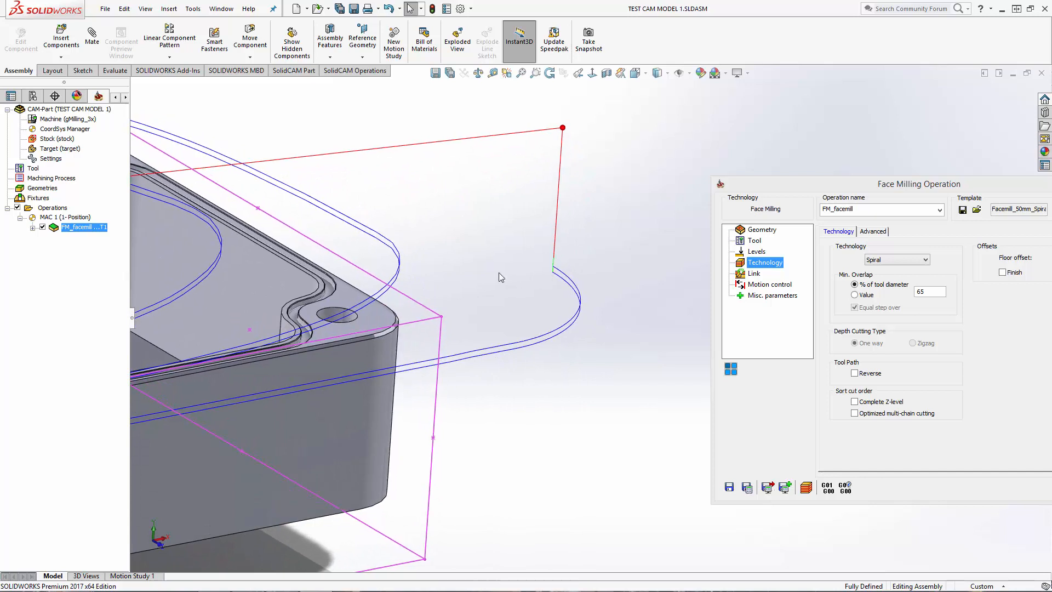
{"action": "middle_click_drag", "start_coordinate": [305, 285], "coordinate": [558, 285]}
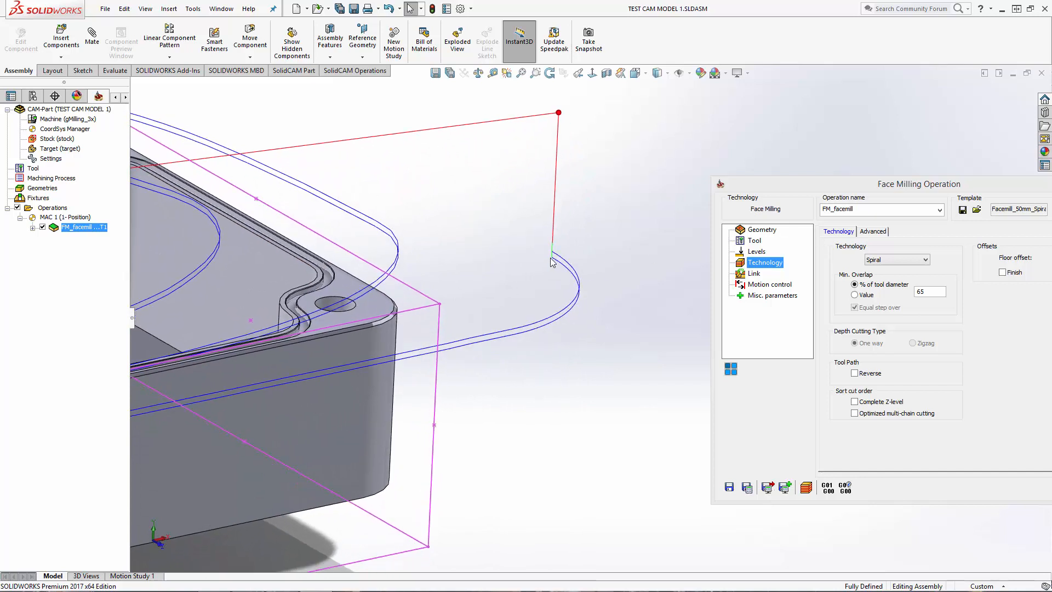
- Check the spiral toolpath from its entry point to its end in the pocket's middle against the milling level settings
{"action": "left_click", "coordinate": [756, 252]}
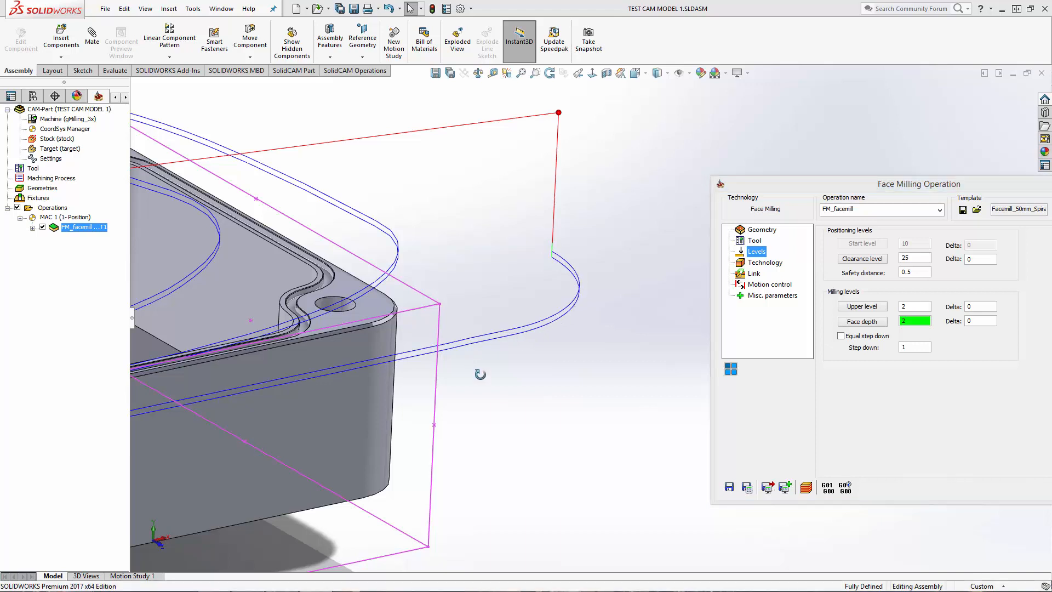
{"action": "scroll", "coordinate": [481, 372], "scroll_direction": "up", "scroll_amount": 5}
{"action": "middle_click_drag", "start_coordinate": [491, 371], "coordinate": [538, 292]}
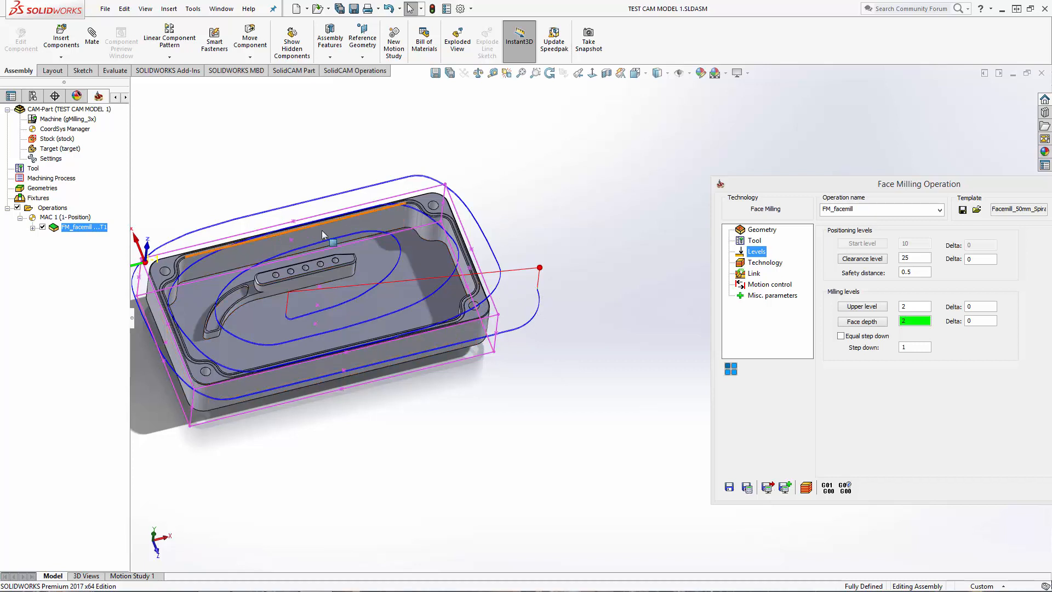
{"action": "scroll", "coordinate": [291, 318], "scroll_direction": "down", "scroll_amount": 4}
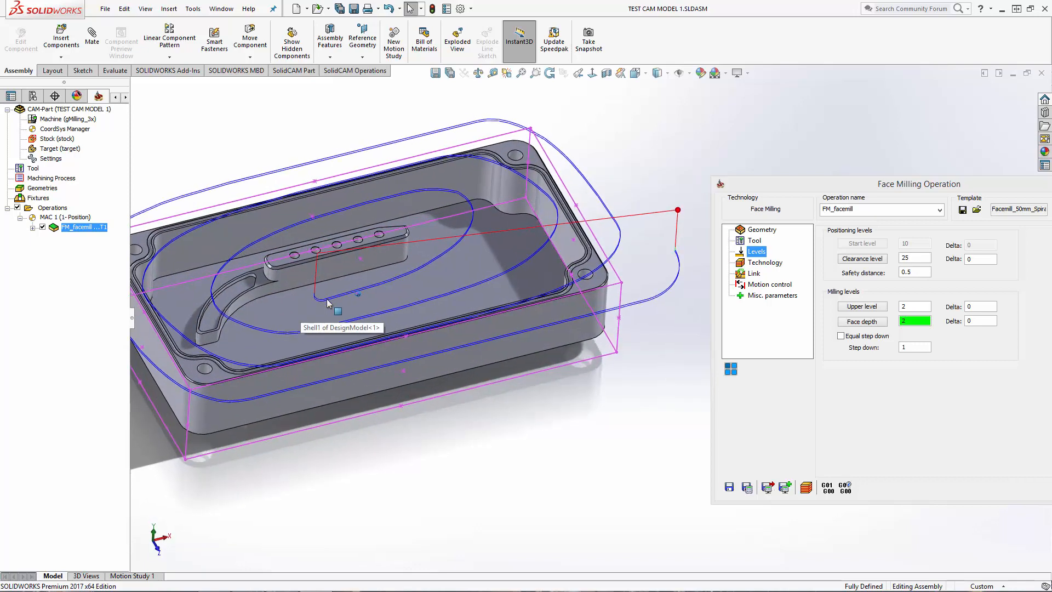
{"action": "scroll", "coordinate": [277, 323], "scroll_direction": "up", "scroll_amount": 2}
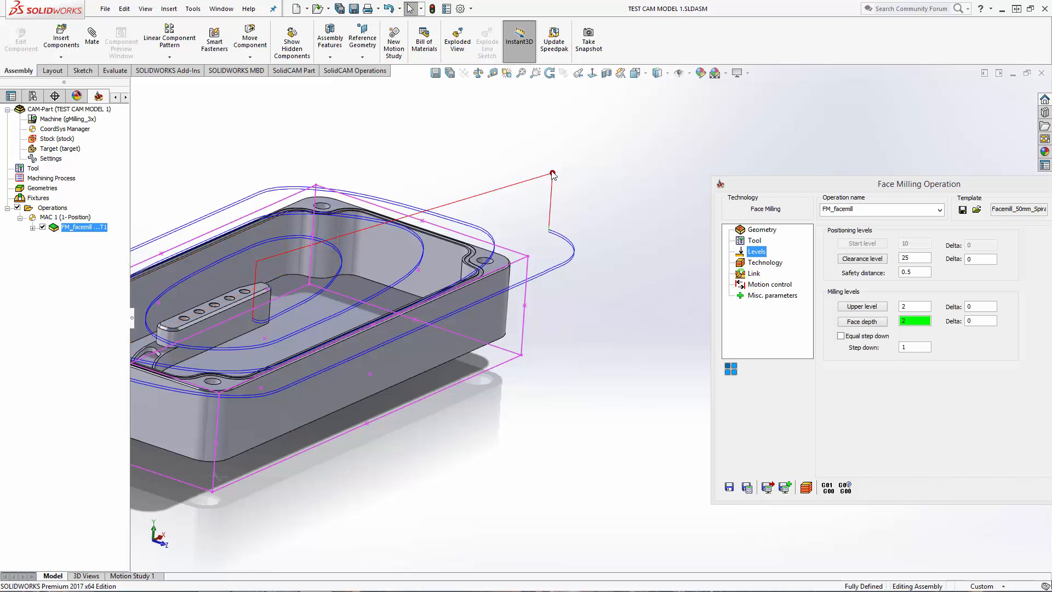
{"action": "scroll", "coordinate": [553, 238], "scroll_direction": "down", "scroll_amount": 5}
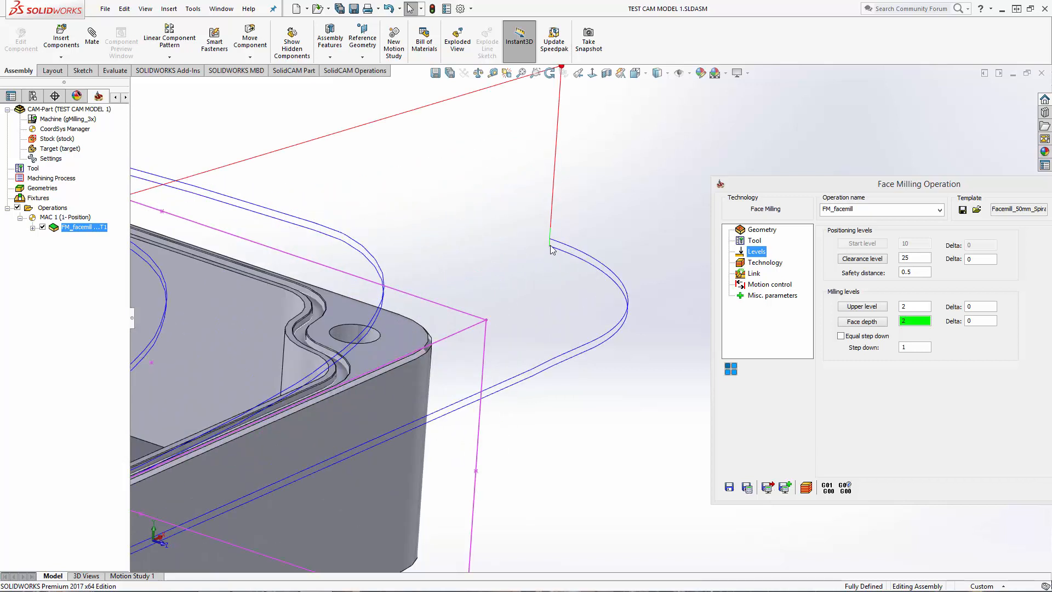
{"action": "scroll", "coordinate": [611, 292], "scroll_direction": "up", "scroll_amount": 6}
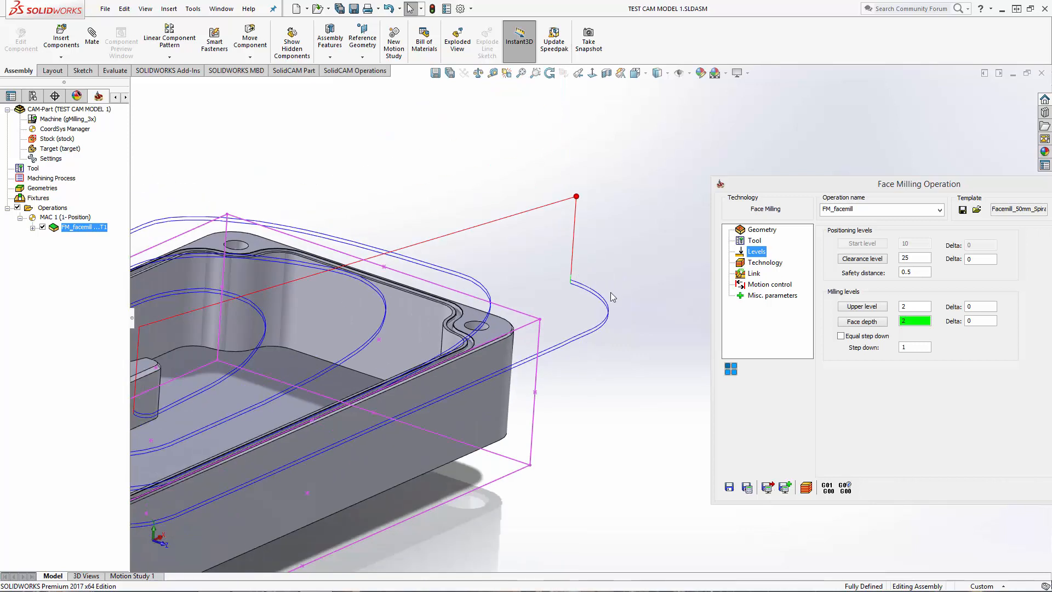
{"action": "middle_click_drag", "start_coordinate": [425, 305], "coordinate": [433, 304]}
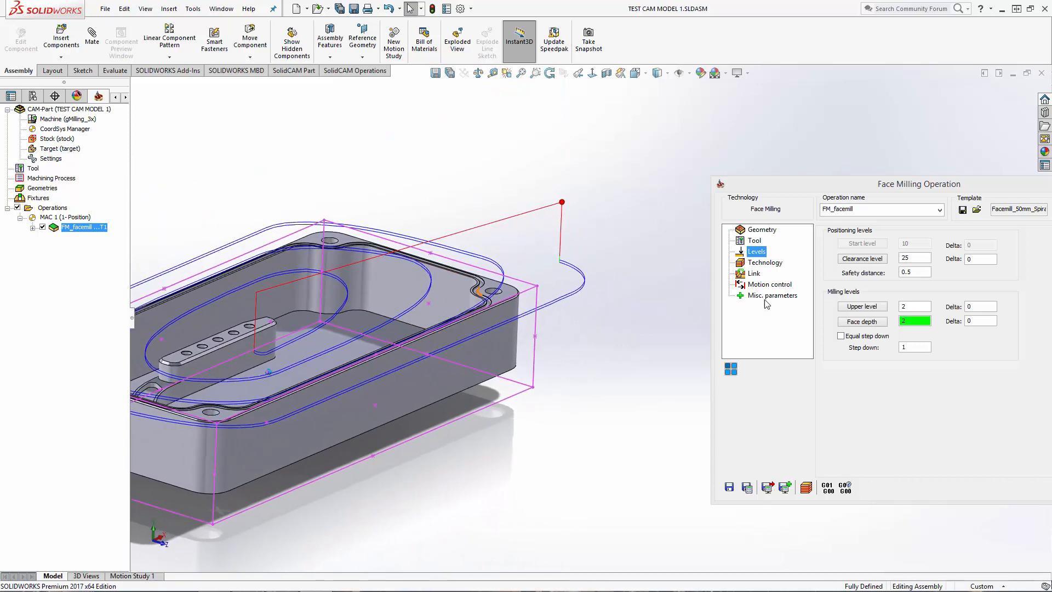
- Try a step down of 2 by recalculating the toolpath, and restore the step down to 1 with another recalculation
{"action": "left_click", "coordinate": [755, 251]}
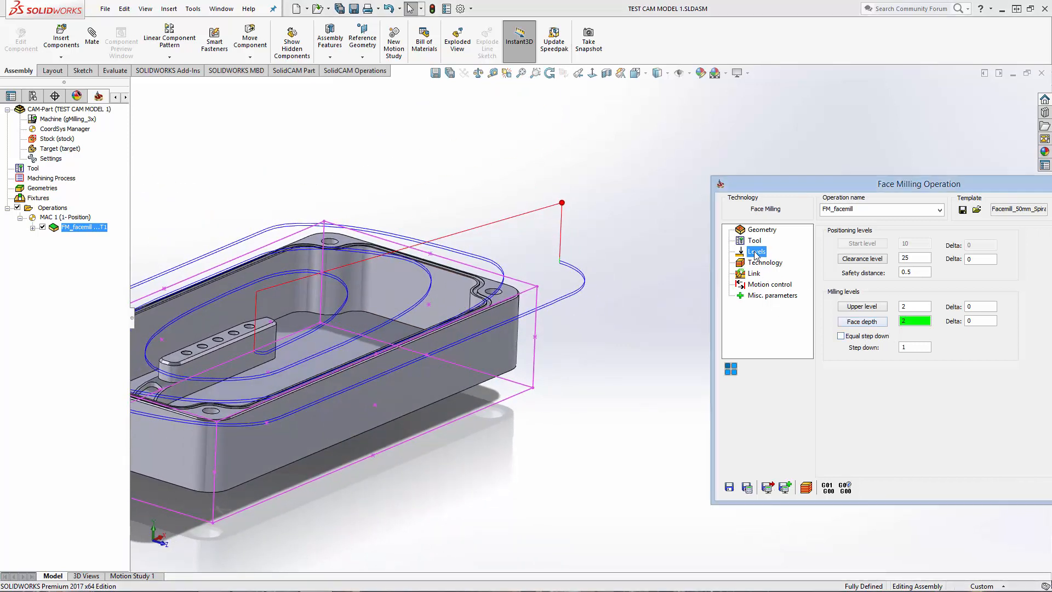
{"action": "left_click", "coordinate": [917, 347]}
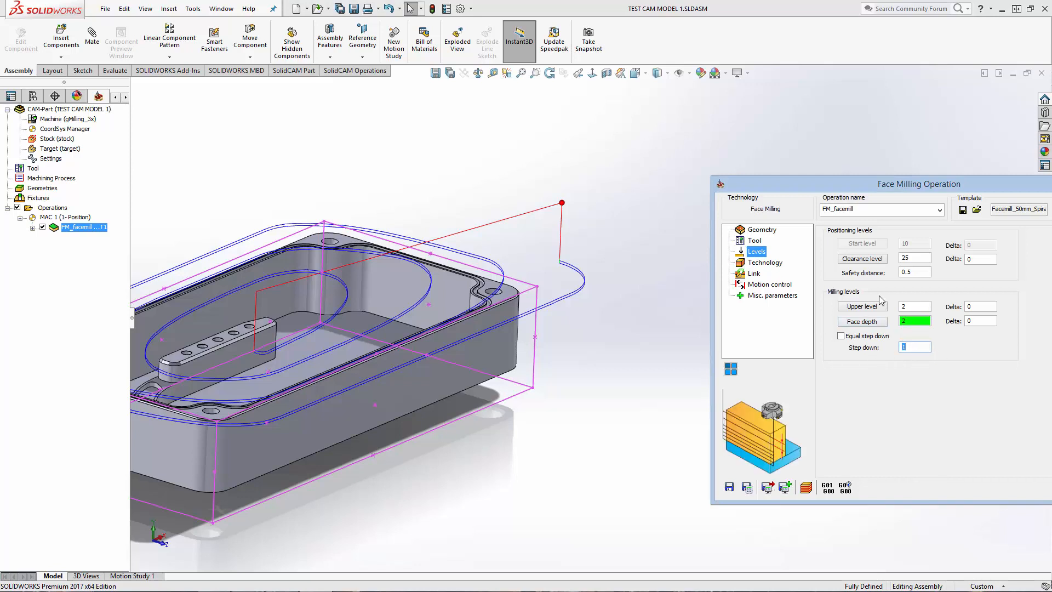
{"action": "left_click_drag", "start_coordinate": [864, 187], "coordinate": [811, 176]}
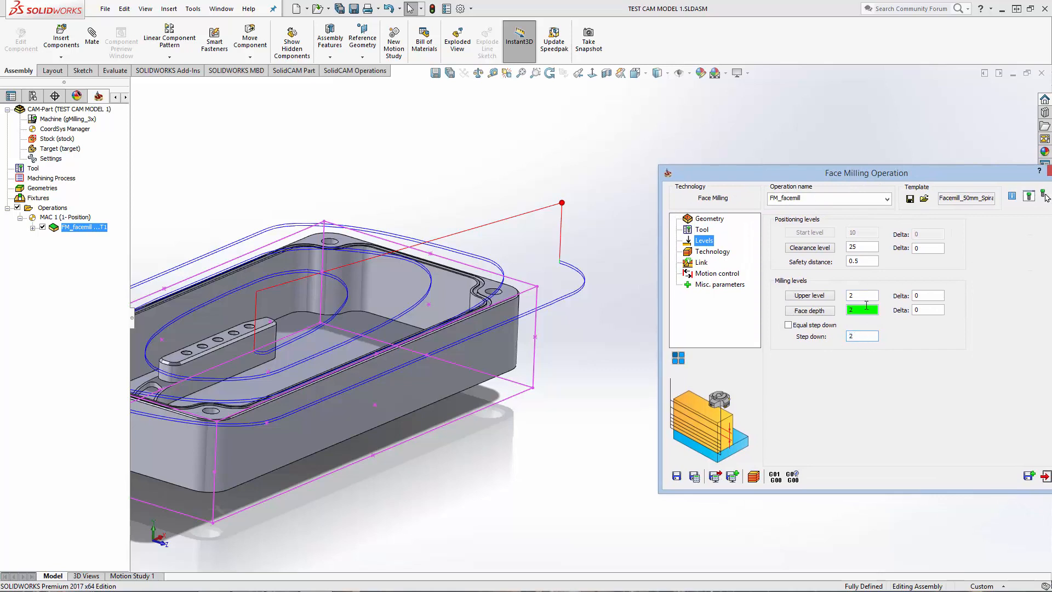
{"action": "left_click", "coordinate": [694, 476]}
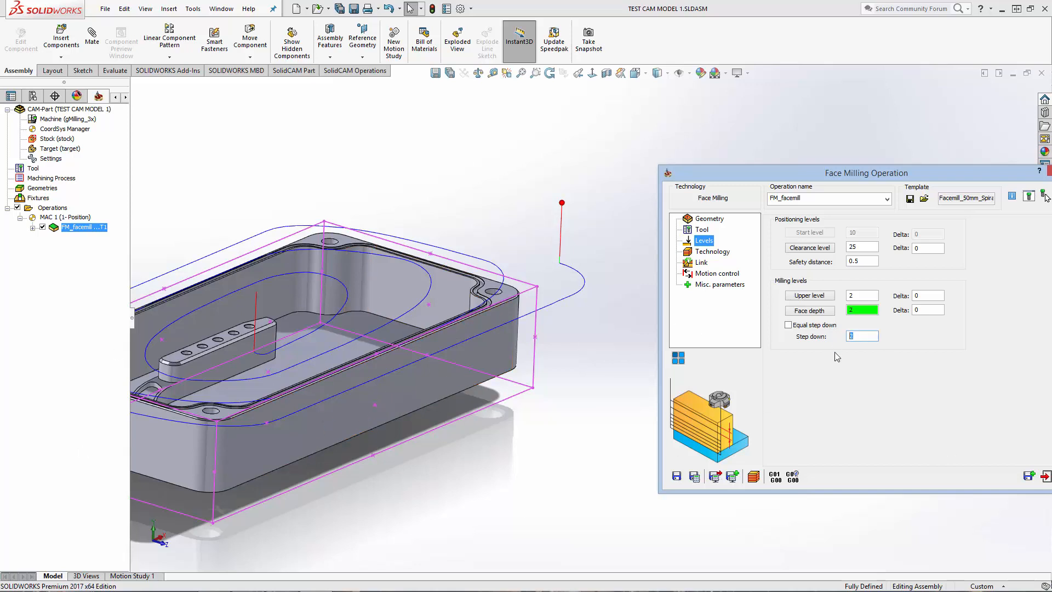
{"action": "left_click", "coordinate": [694, 476]}
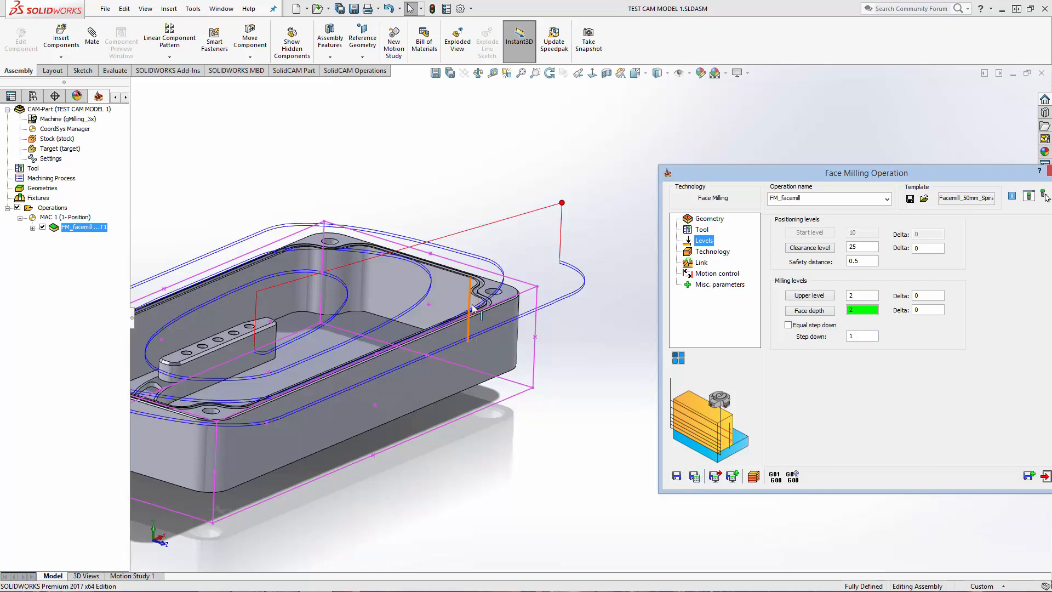
- Place the dialog fully in view, save and calculate the face milling operation again, and open its technology settings
{"action": "middle_click_drag", "start_coordinate": [496, 240], "coordinate": [498, 307]}
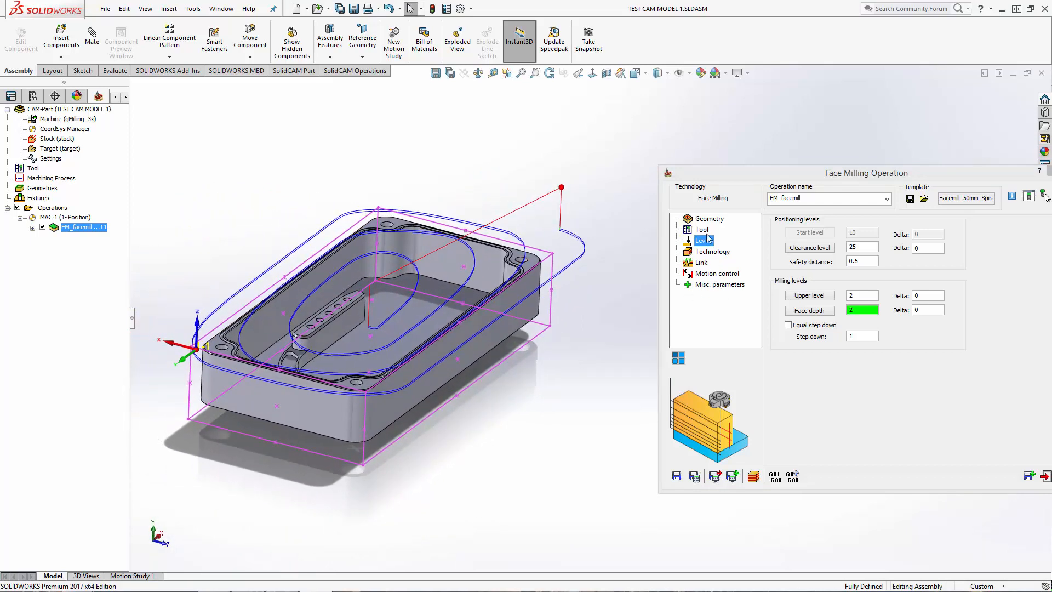
{"action": "left_click_drag", "start_coordinate": [702, 173], "coordinate": [664, 173]}
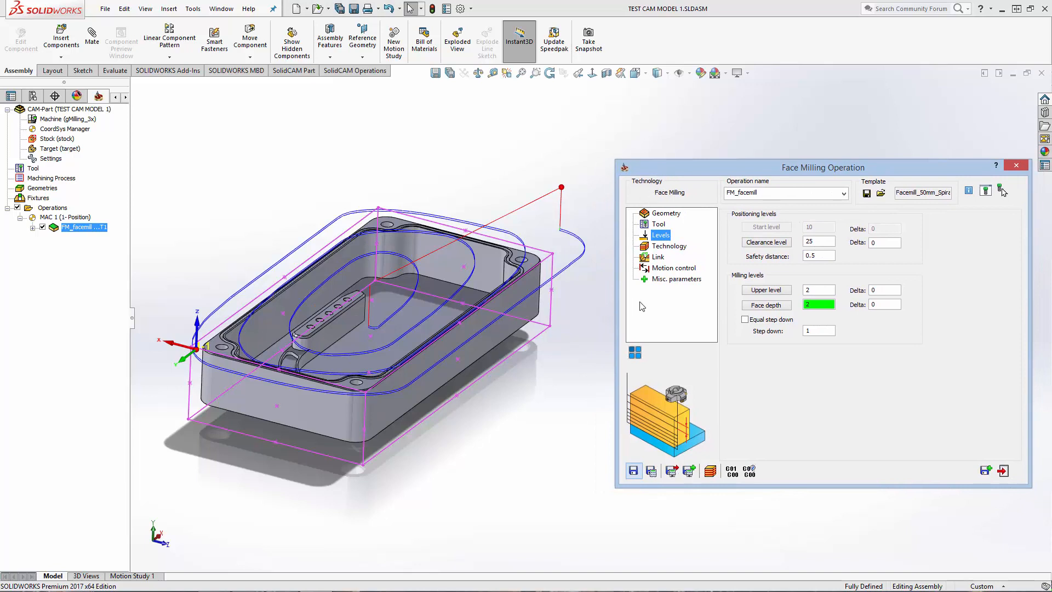
{"action": "left_click", "coordinate": [570, 373]}
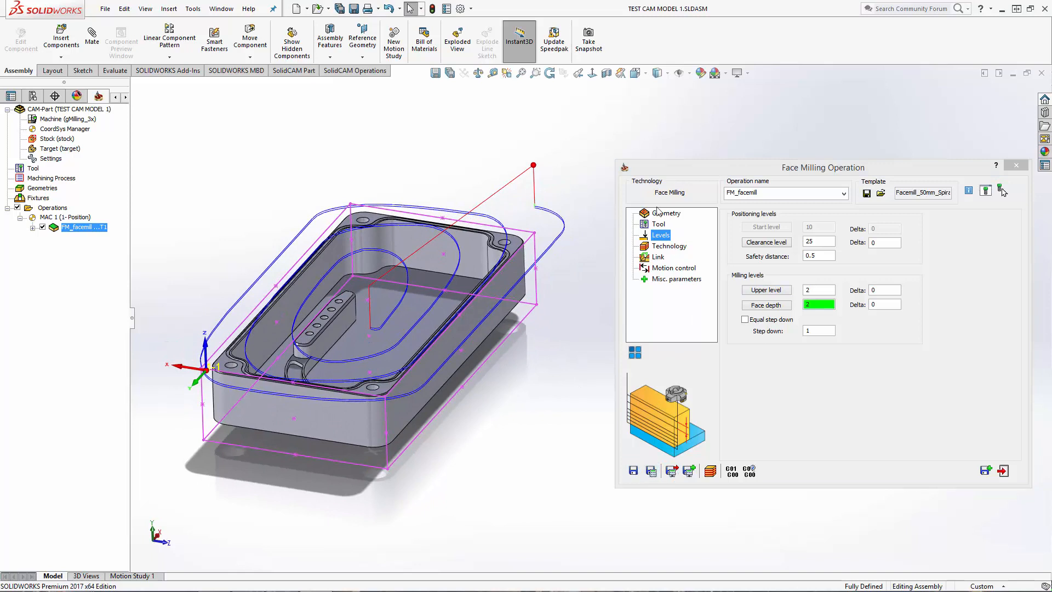
{"action": "left_click", "coordinate": [652, 472]}
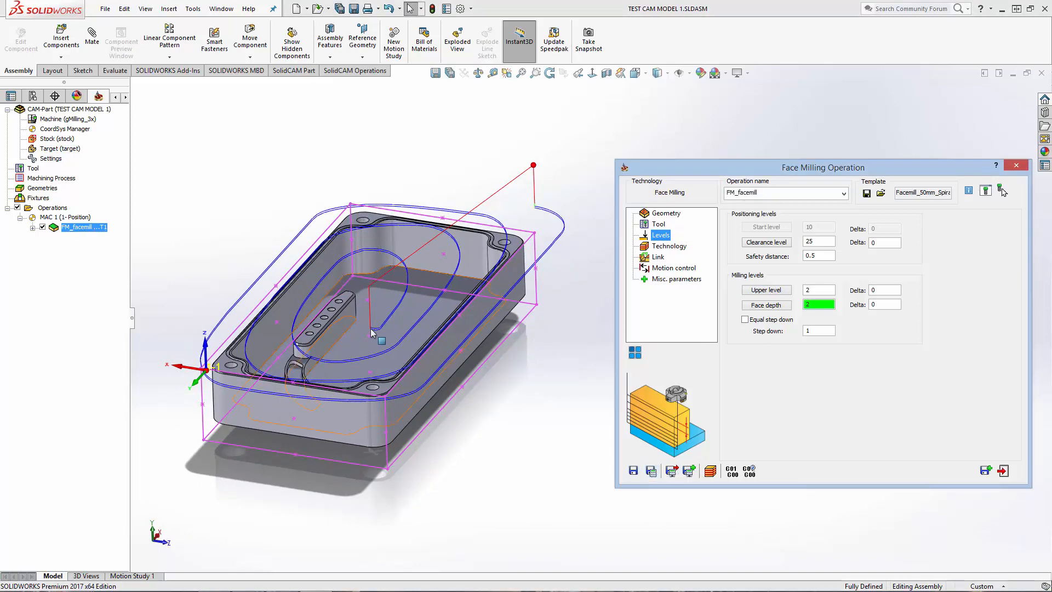
{"action": "middle_click_drag", "start_coordinate": [421, 346], "coordinate": [429, 371]}
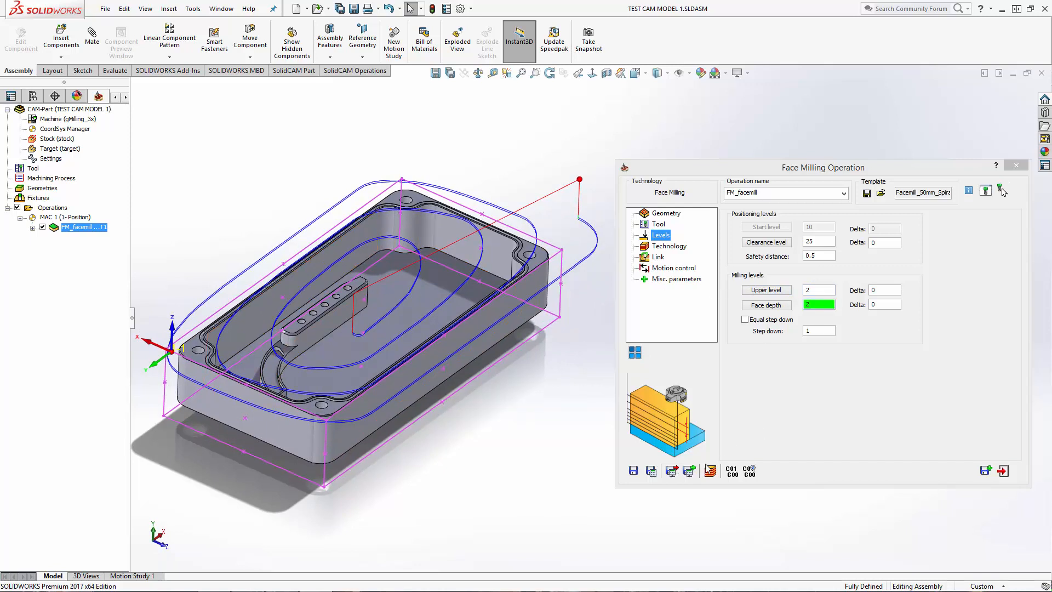
{"action": "left_click", "coordinate": [651, 471]}
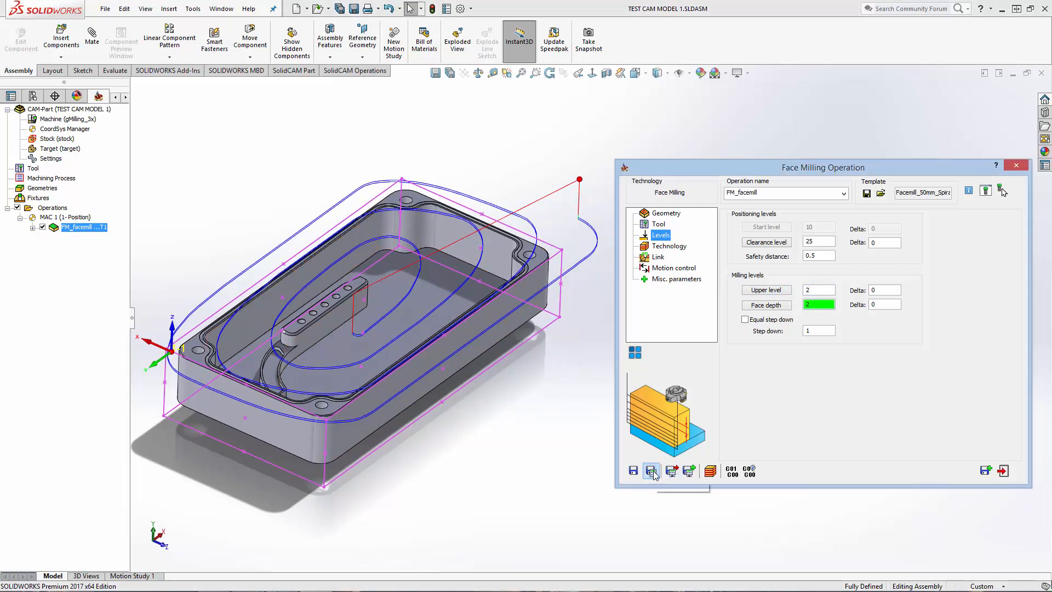
{"action": "left_click", "coordinate": [669, 246]}
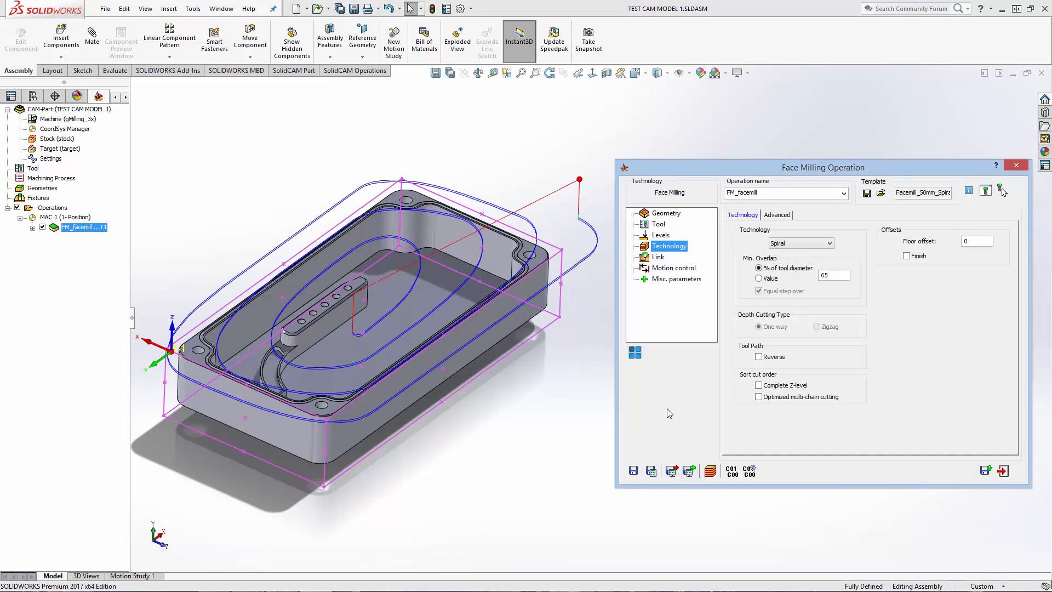
- Open the simulation of the face milling operation in SolidVerify mode with the stock block in view
{"action": "left_click", "coordinate": [711, 471]}
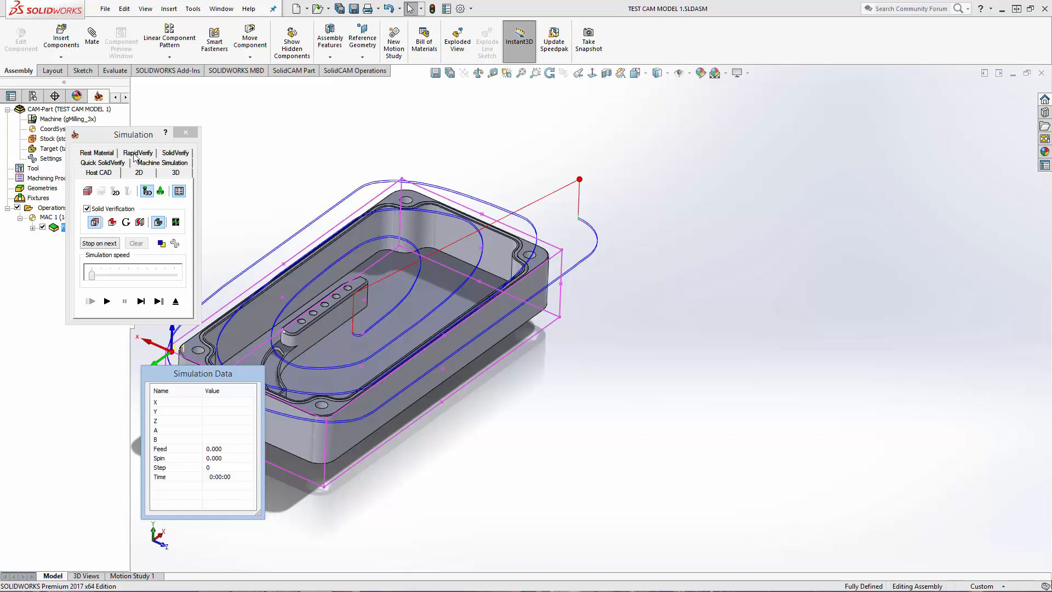
{"action": "left_click", "coordinate": [171, 155]}
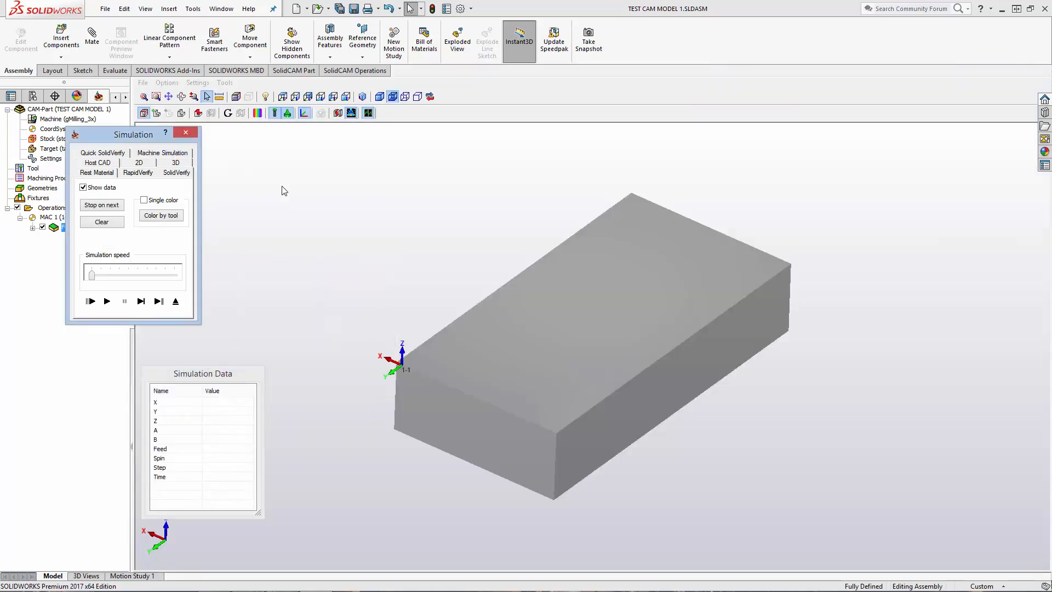
{"action": "middle_click_drag", "start_coordinate": [552, 409], "coordinate": [523, 379]}
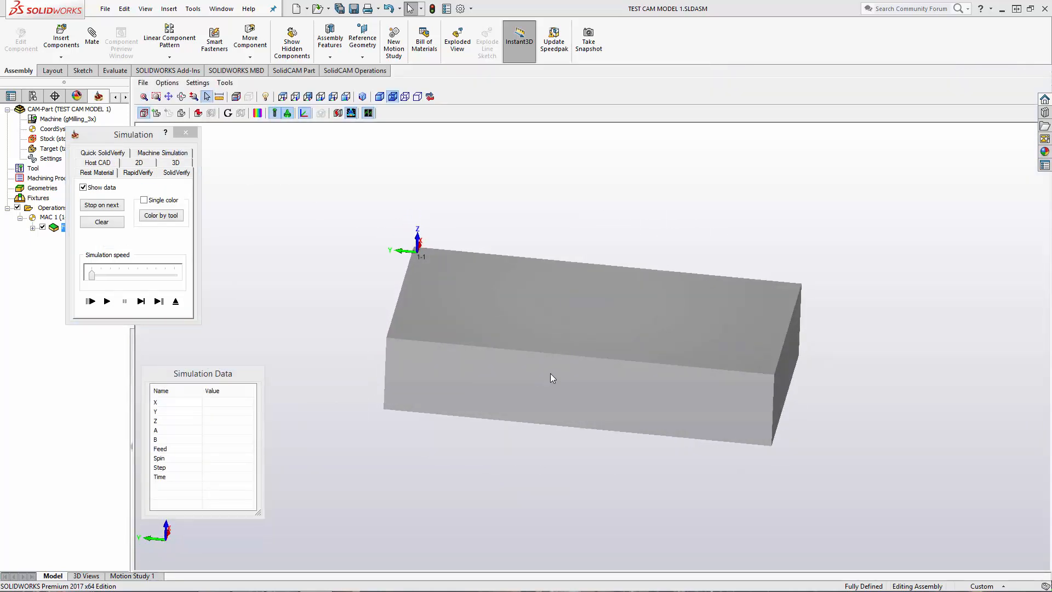
- Play the SolidVerify simulation of the face milling operation at the slowest speed, pausing and resuming it while viewing the stock from above
{"action": "scroll", "coordinate": [538, 376], "scroll_direction": "up", "scroll_amount": 2}
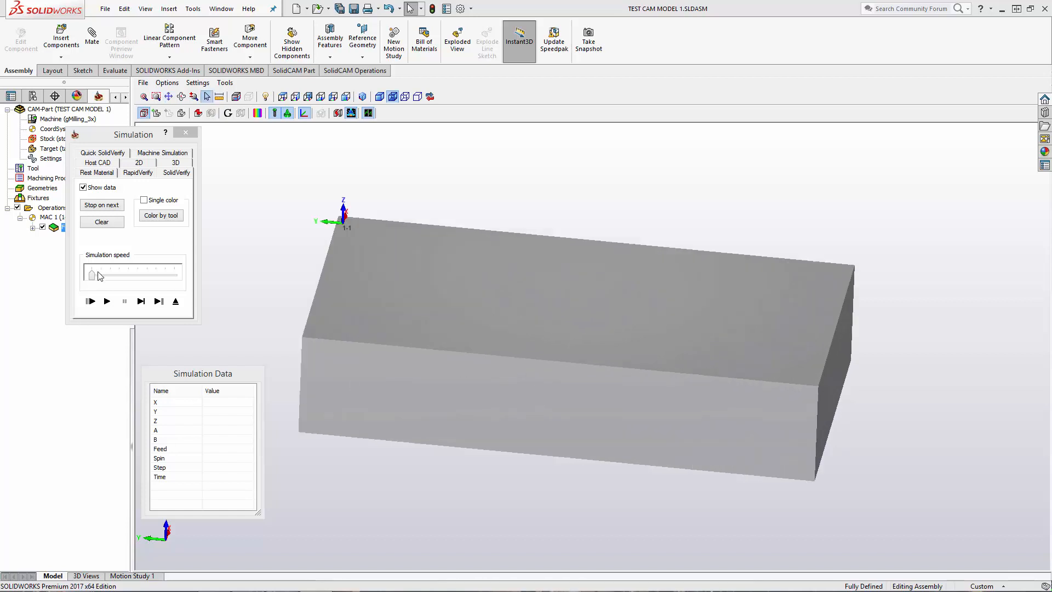
{"action": "mouse_move", "coordinate": [93, 276]}
{"action": "left_mouse_down"}
{"action": "mouse_move", "coordinate": [176, 276]}
{"action": "mouse_move", "coordinate": [90, 279]}
{"action": "left_mouse_up"}
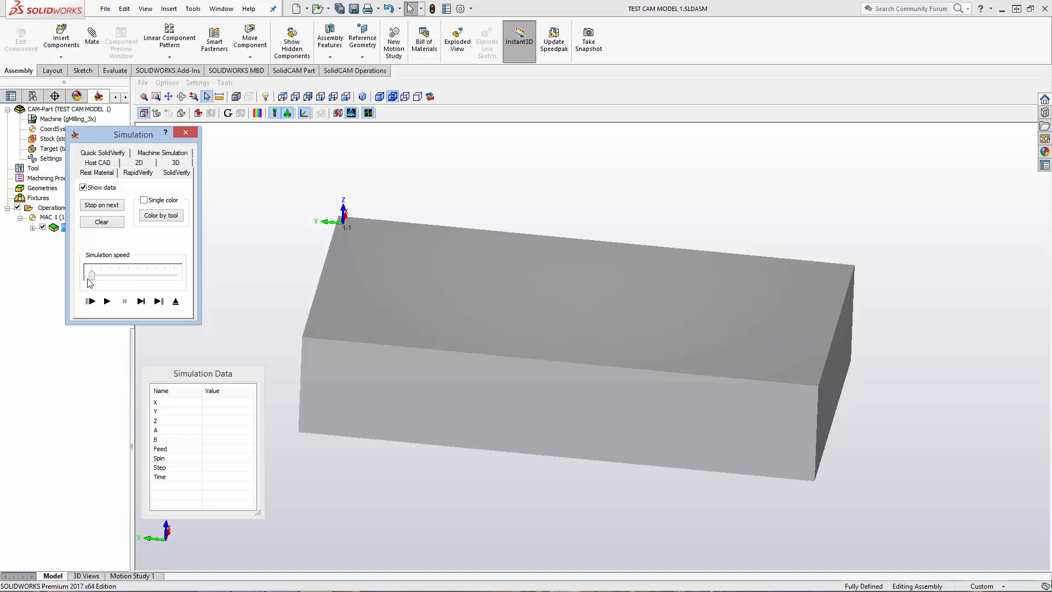
{"action": "middle_click_drag", "start_coordinate": [537, 331], "coordinate": [534, 321]}
{"action": "left_click", "coordinate": [123, 302]}
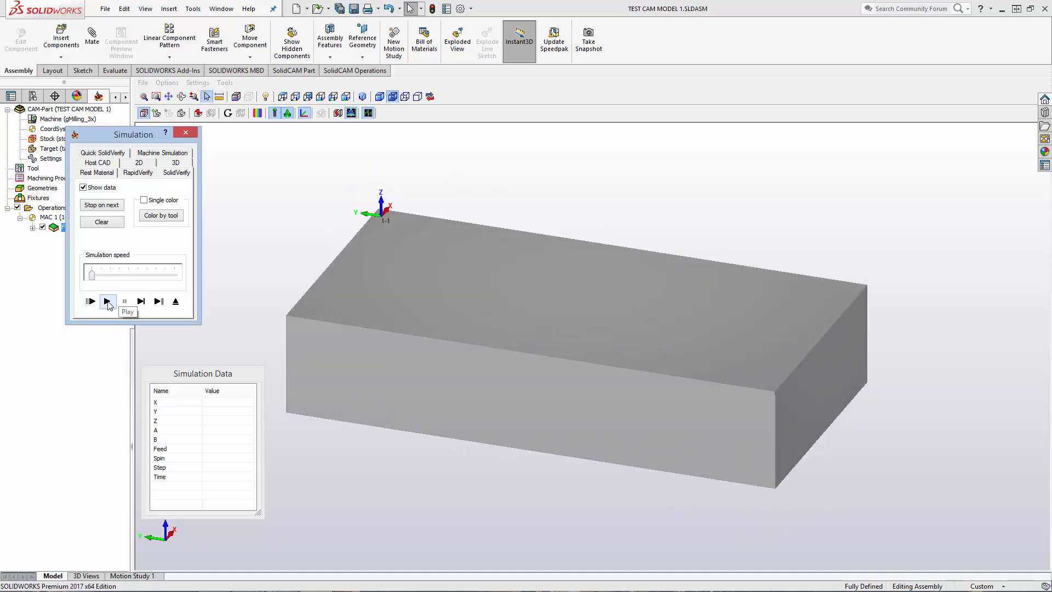
{"action": "left_click", "coordinate": [108, 302]}
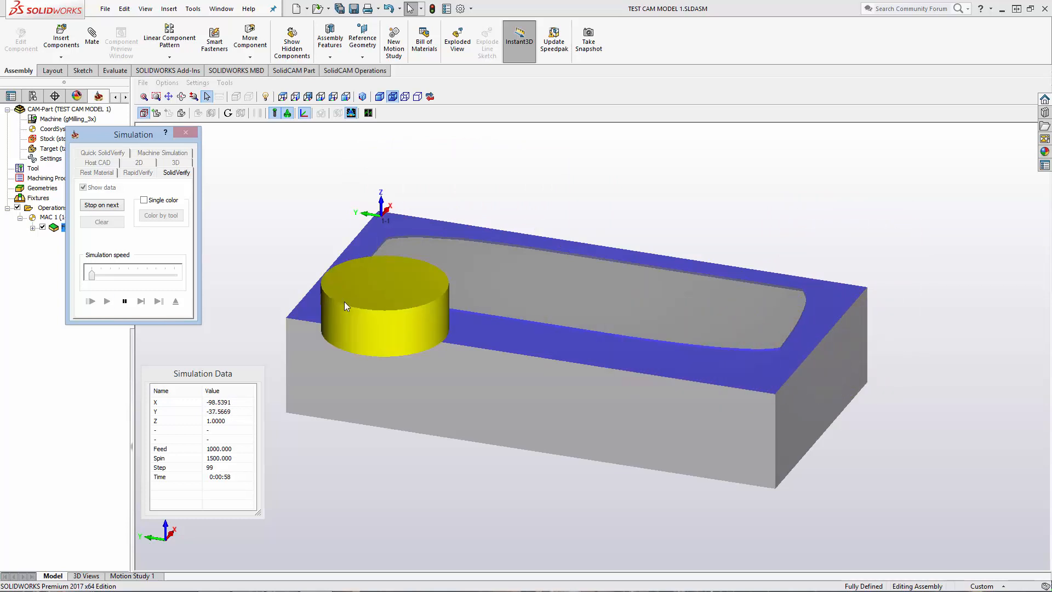
{"action": "middle_click_drag", "start_coordinate": [495, 307], "coordinate": [492, 335]}
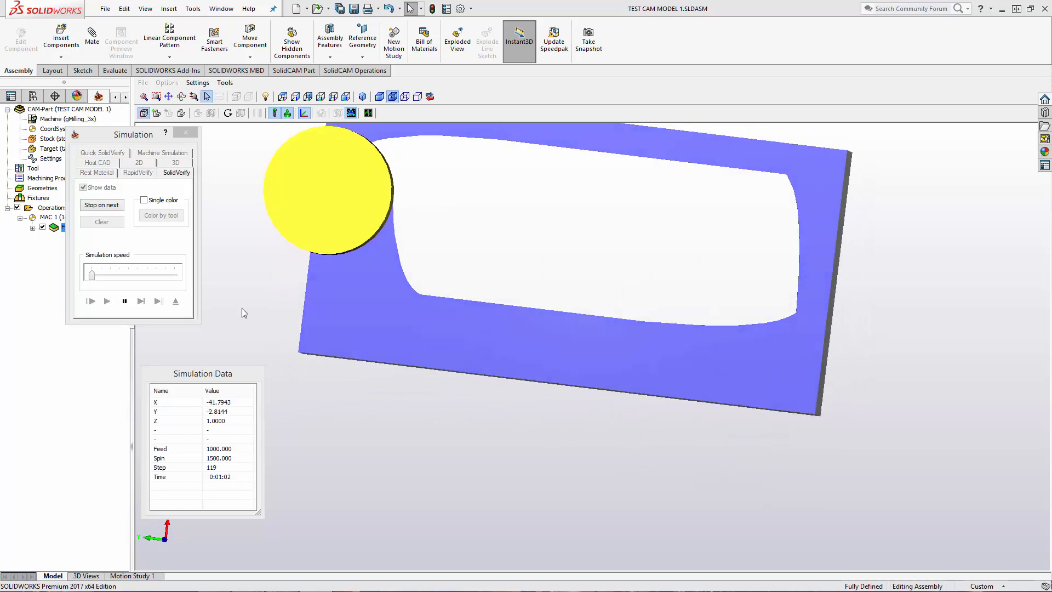
{"action": "left_click", "coordinate": [124, 301]}
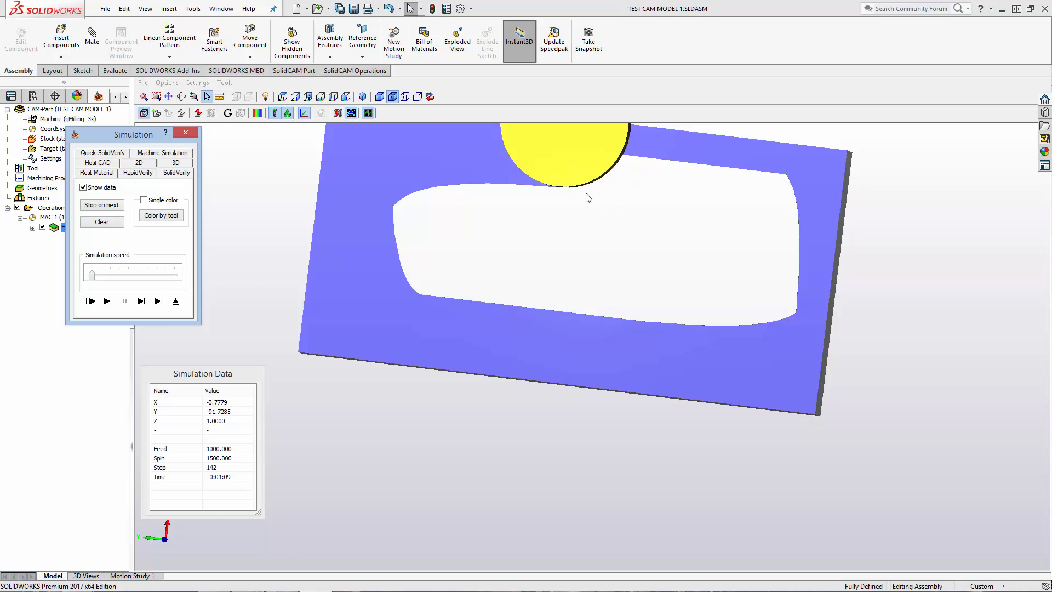
{"action": "left_click", "coordinate": [107, 301]}
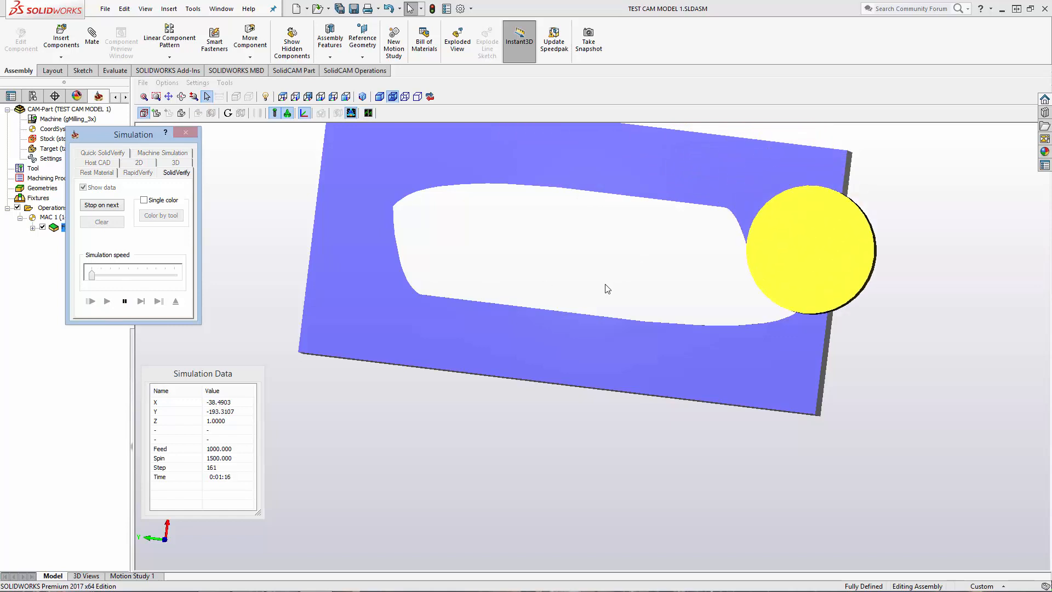
- Watch the second cutting level in an angled view and finish the simulation at maximum speed
{"action": "middle_click_drag", "start_coordinate": [605, 292], "coordinate": [606, 266]}
{"action": "middle_click_drag", "start_coordinate": [644, 274], "coordinate": [652, 327]}
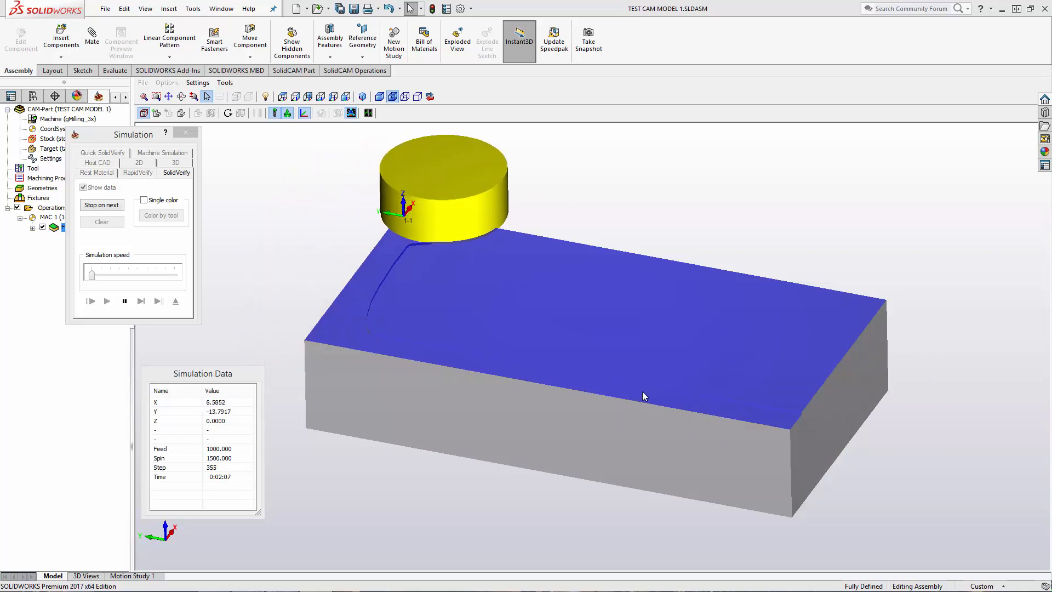
{"action": "middle_click_drag", "start_coordinate": [642, 395], "coordinate": [641, 396]}
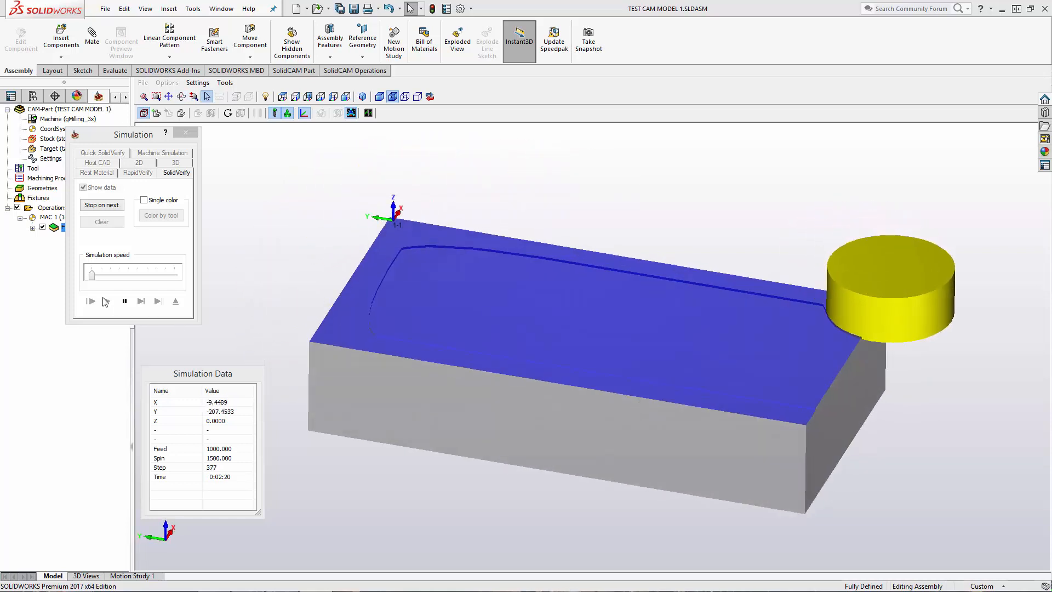
{"action": "left_click_drag", "start_coordinate": [93, 276], "coordinate": [175, 276]}
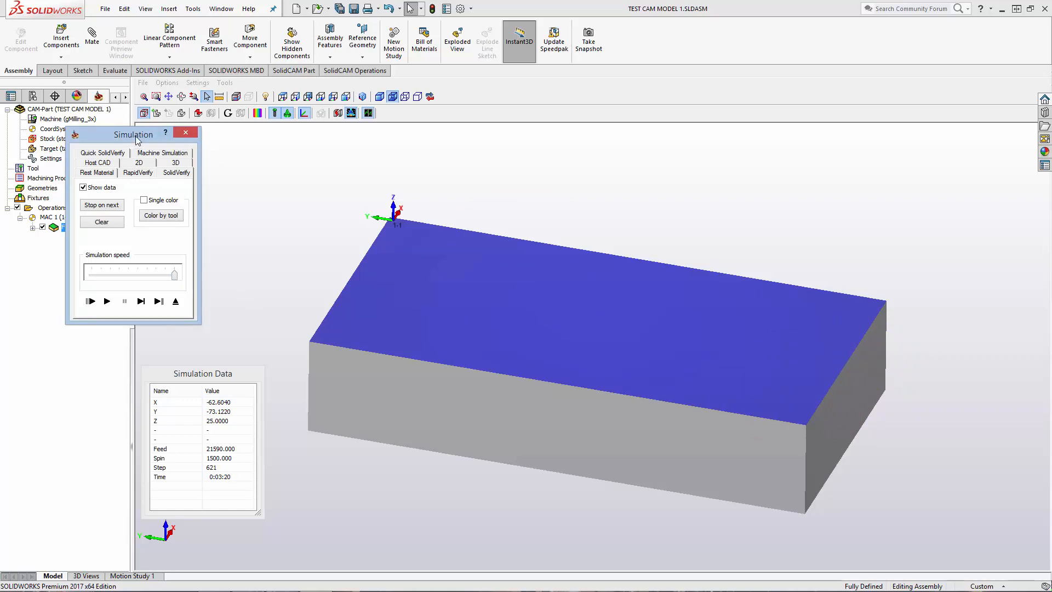
- Show the rest material on the face-milled block and inspect its top face and corner areas from several angles
{"action": "left_click_drag", "start_coordinate": [137, 139], "coordinate": [130, 147]}
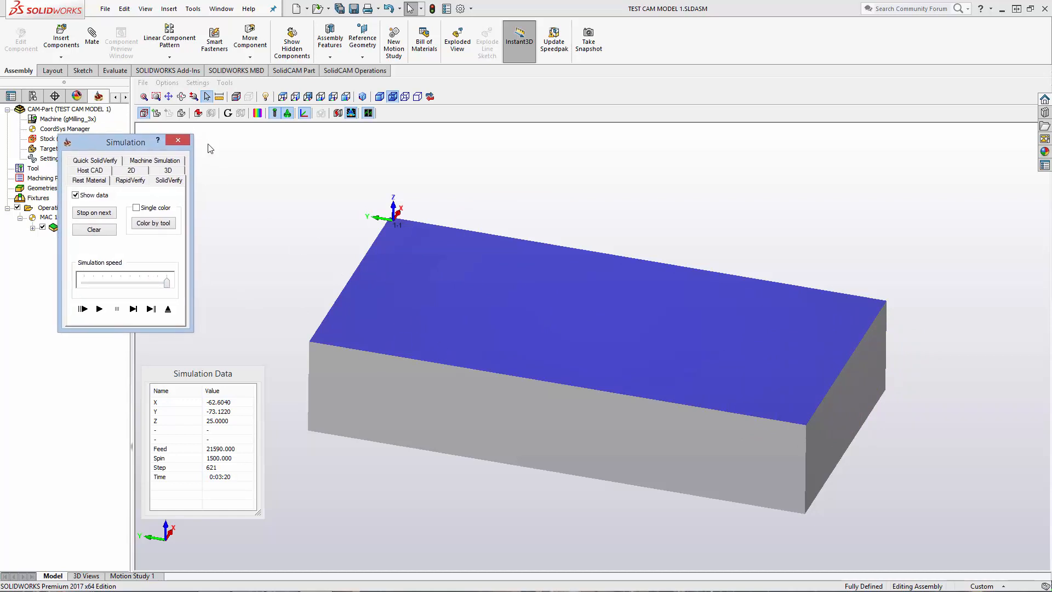
{"action": "left_click", "coordinate": [199, 114]}
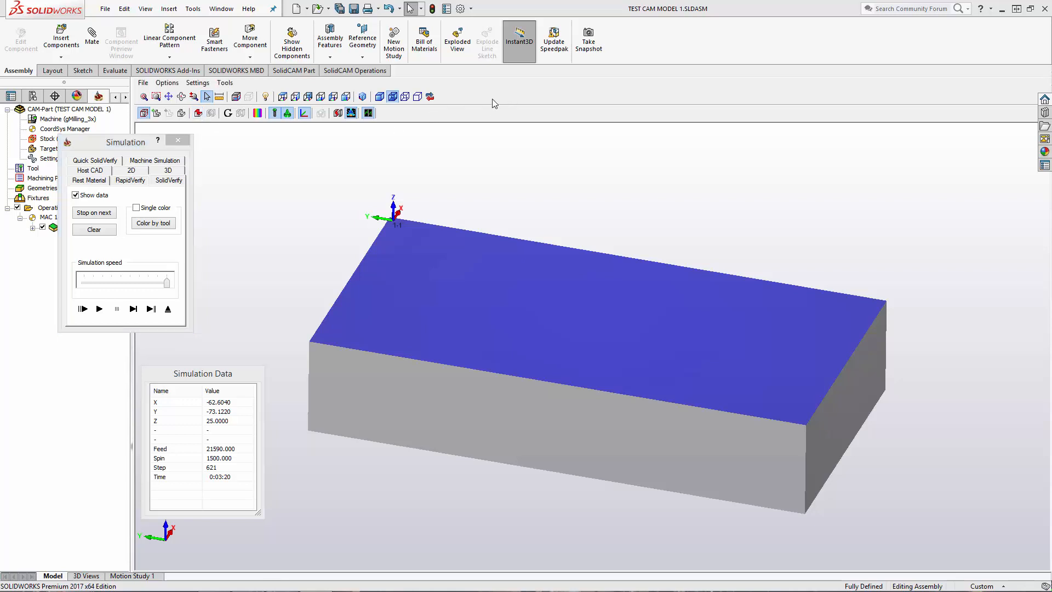
{"action": "left_click", "coordinate": [198, 112]}
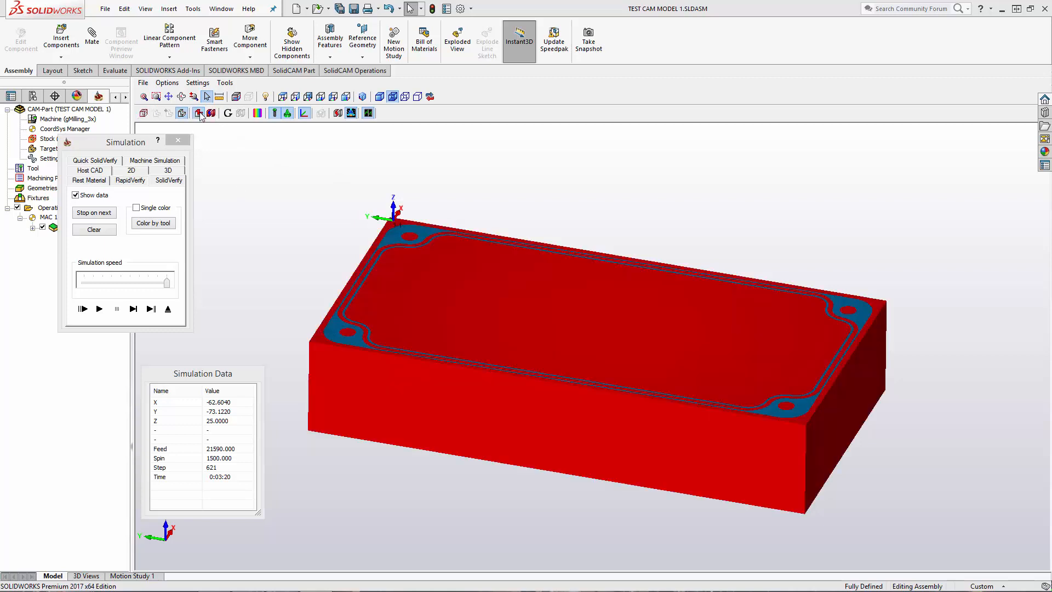
{"action": "mouse_move", "coordinate": [340, 248]}
{"action": "middle_mouse_down"}
{"action": "mouse_move", "coordinate": [338, 259]}
{"action": "mouse_move", "coordinate": [343, 245]}
{"action": "mouse_move", "coordinate": [351, 258]}
{"action": "middle_mouse_up"}
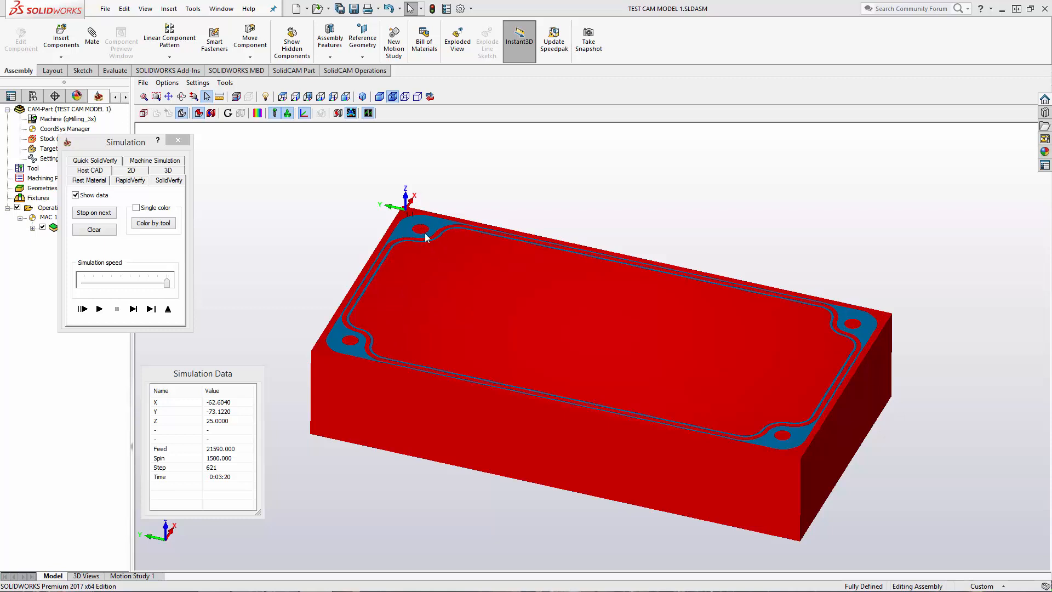
{"action": "mouse_move", "coordinate": [443, 258]}
{"action": "middle_mouse_down"}
{"action": "mouse_move", "coordinate": [435, 266]}
{"action": "mouse_move", "coordinate": [440, 257]}
{"action": "middle_mouse_up"}
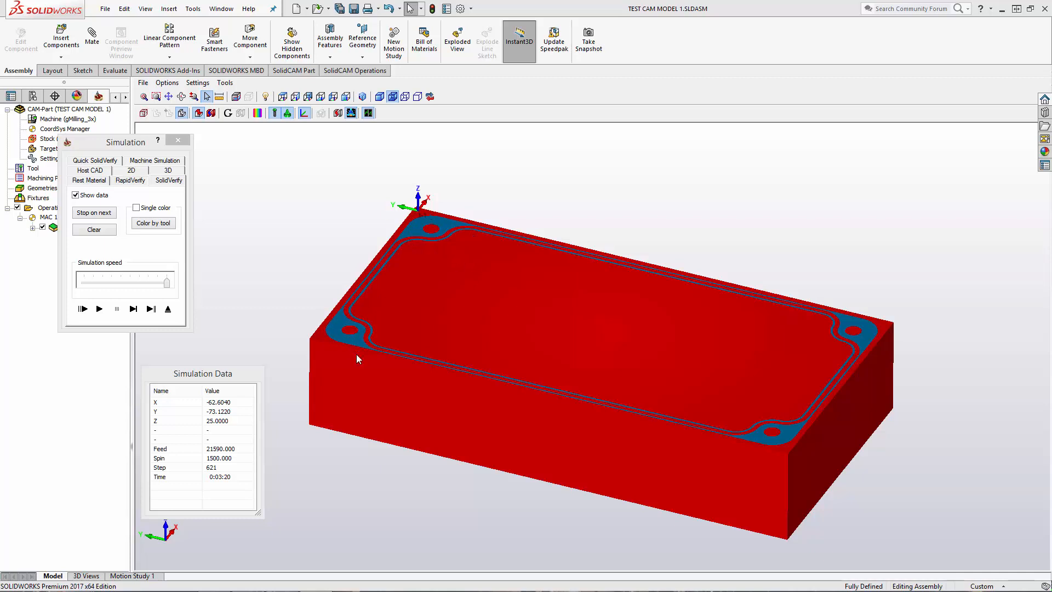
{"action": "middle_click_drag", "start_coordinate": [663, 412], "coordinate": [653, 392]}
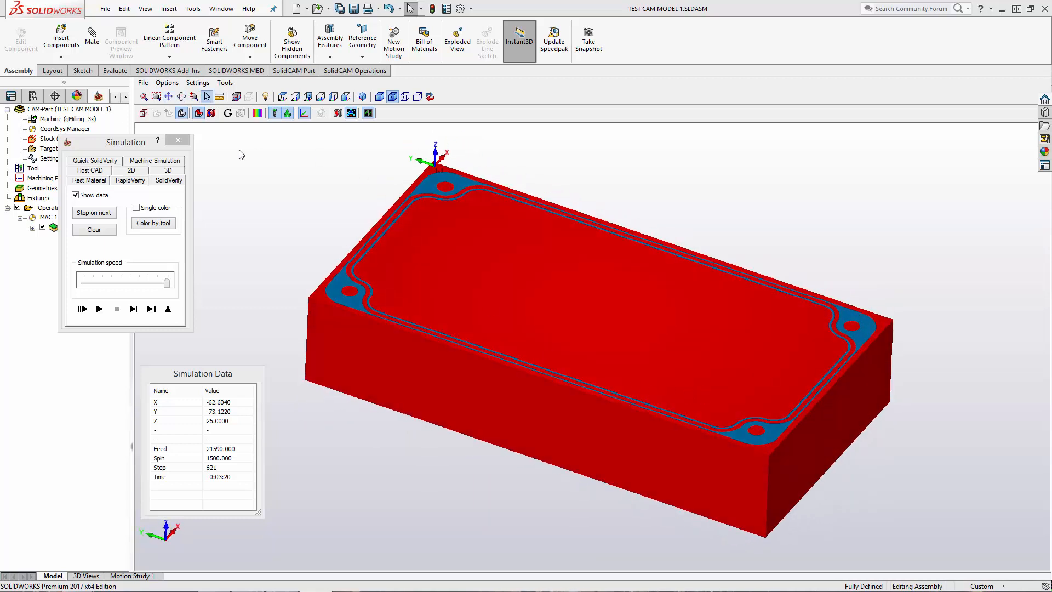
- Toggle the rest material display to compare it with the machined stock, and close the simulation
{"action": "left_click", "coordinate": [207, 97]}
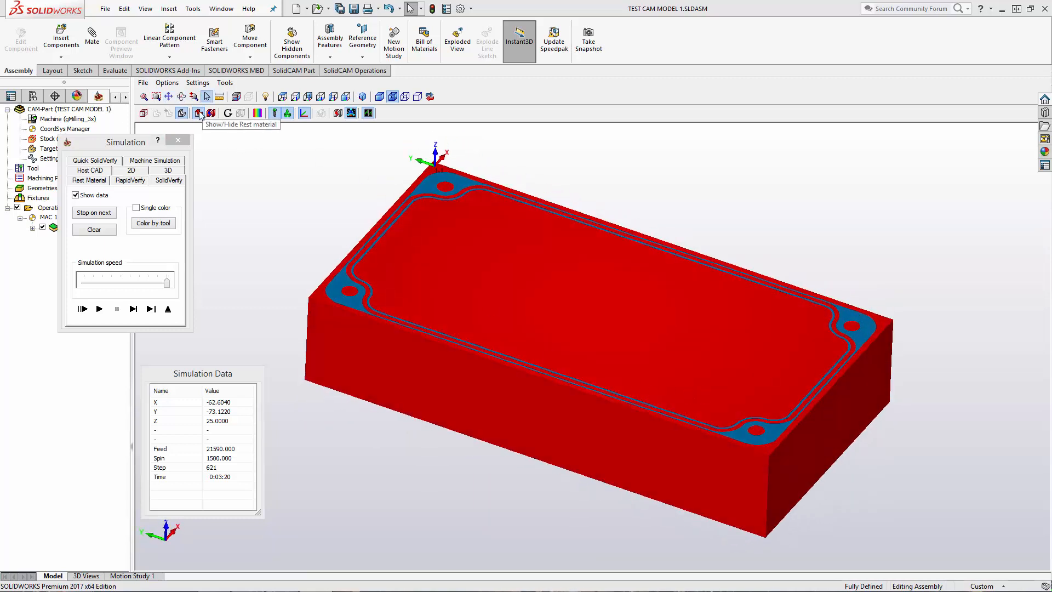
{"action": "left_click", "coordinate": [199, 113]}
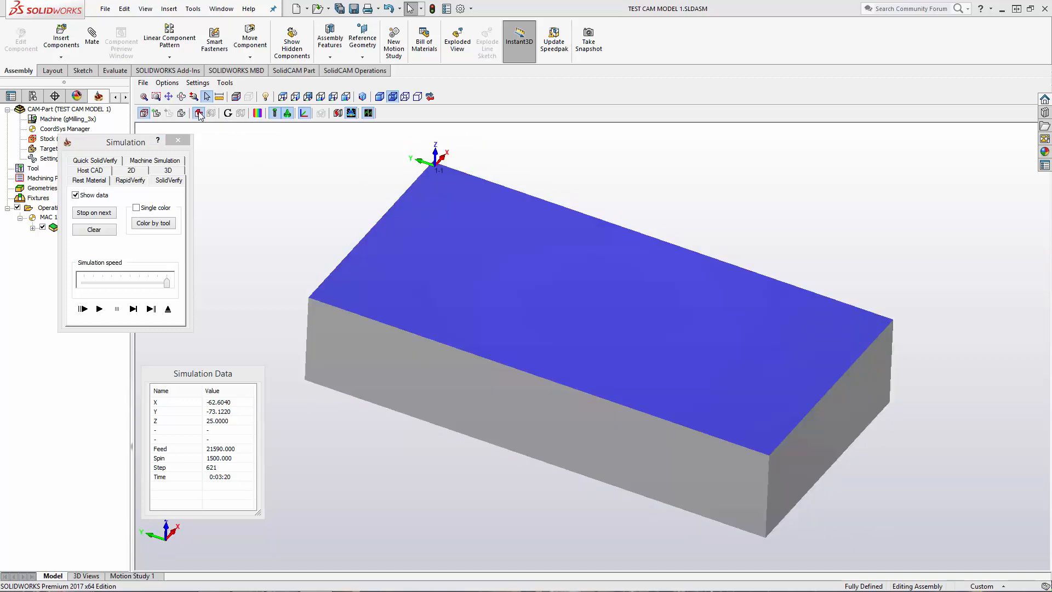
{"action": "left_click", "coordinate": [198, 113]}
{"action": "left_click", "coordinate": [199, 114]}
{"action": "left_click", "coordinate": [199, 114]}
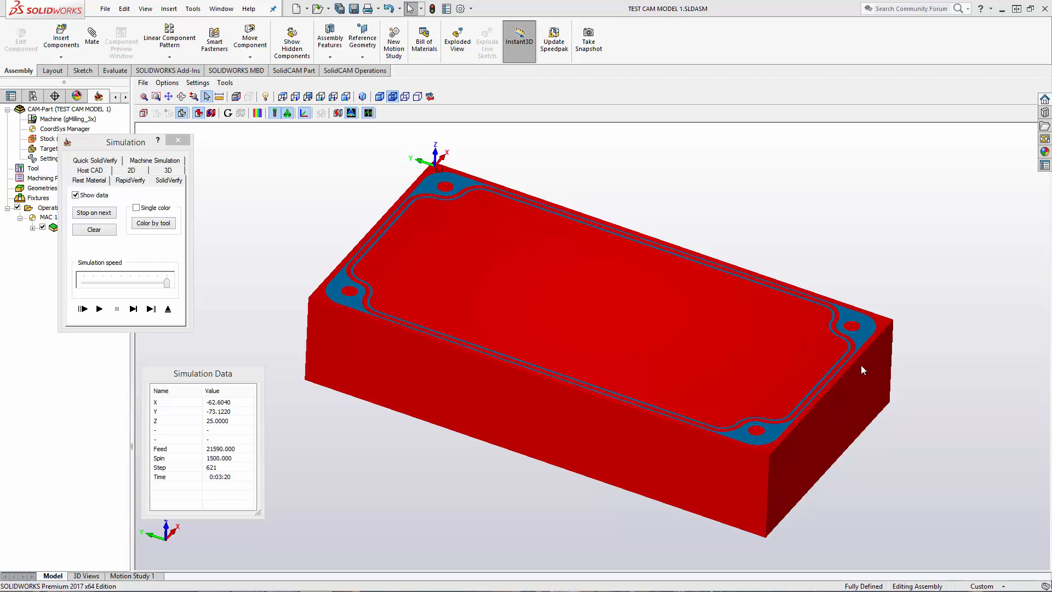
{"action": "left_click", "coordinate": [199, 113]}
{"action": "left_click", "coordinate": [178, 142]}
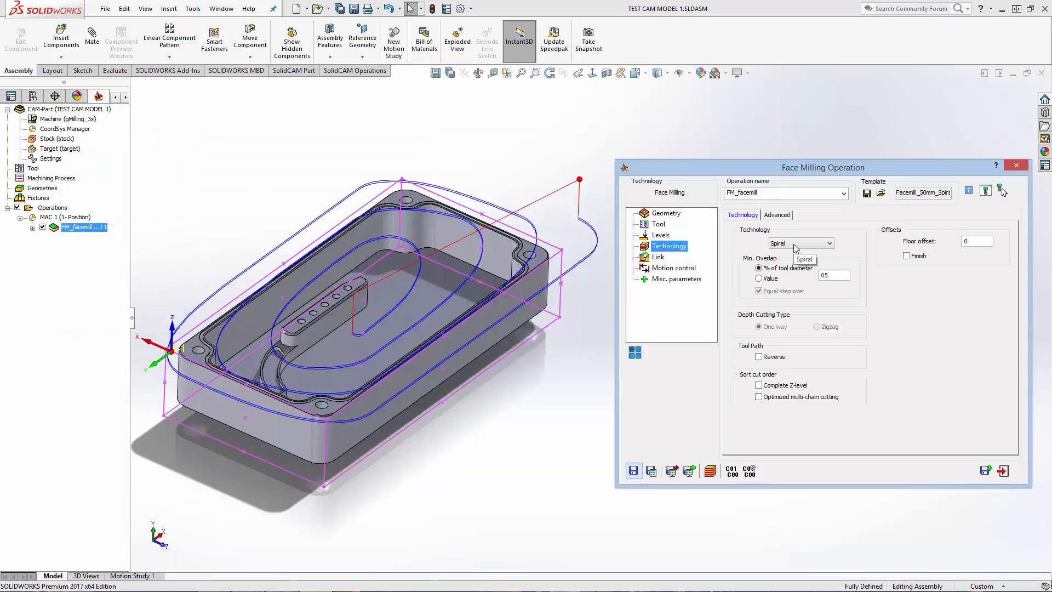
- Run the simulation again at maximum speed, check the machining time in the simulation data, and exit to the operation settings
{"action": "left_click", "coordinate": [710, 471]}
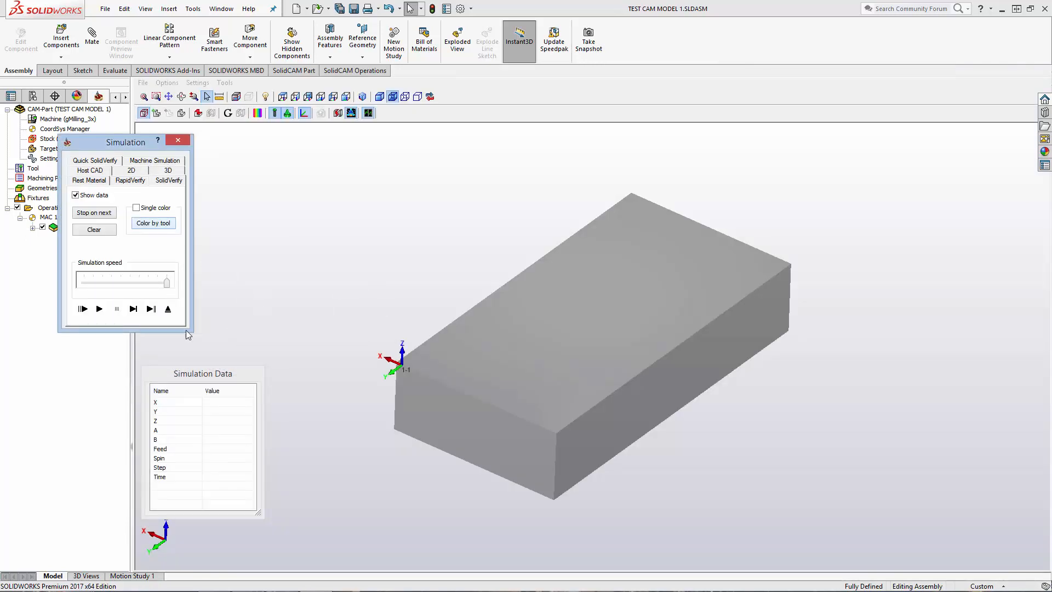
{"action": "left_click", "coordinate": [100, 308]}
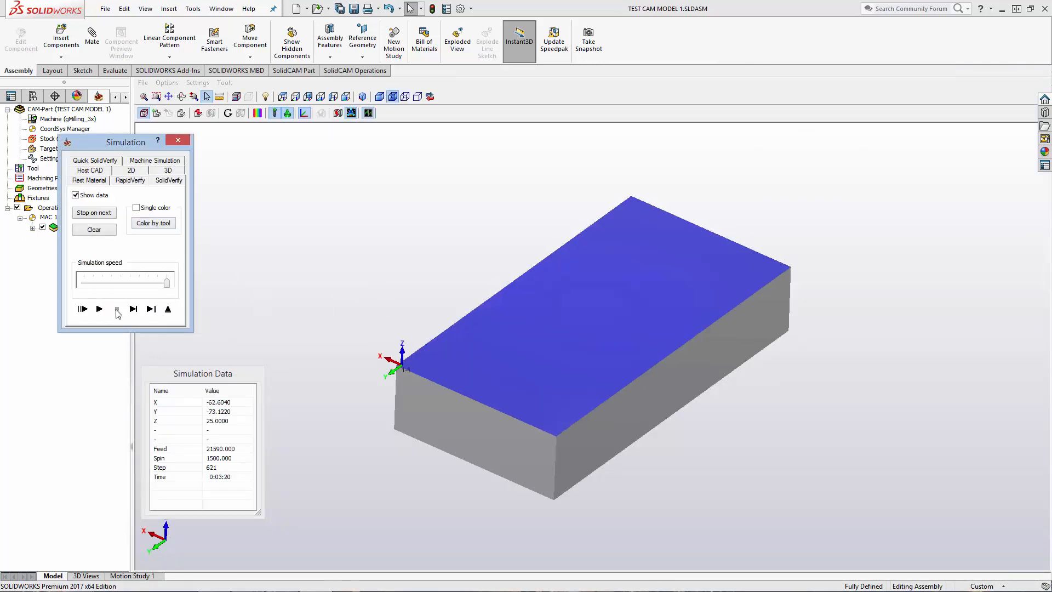
{"action": "left_click_drag", "start_coordinate": [203, 379], "coordinate": [250, 214]}
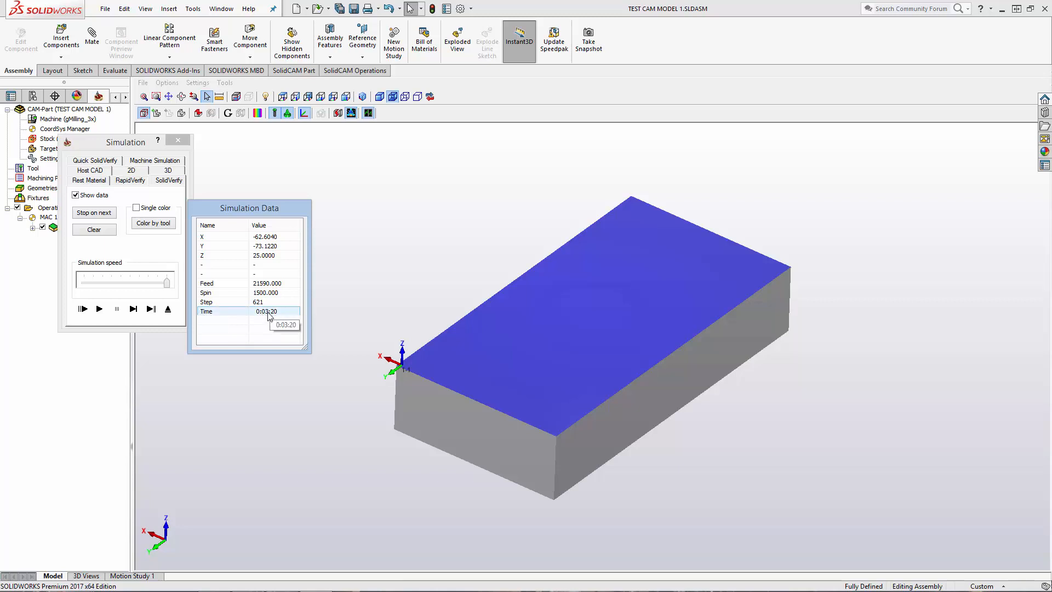
{"action": "left_click", "coordinate": [178, 143]}
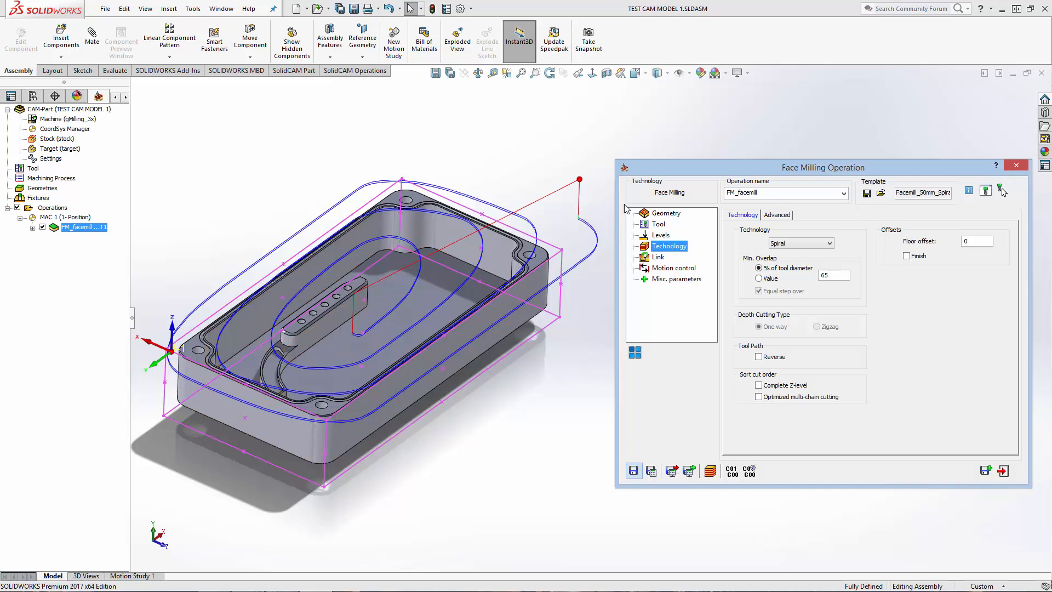
- Review the tool's XY and Z feed rates and the operation's milling levels
{"action": "left_click", "coordinate": [658, 224]}
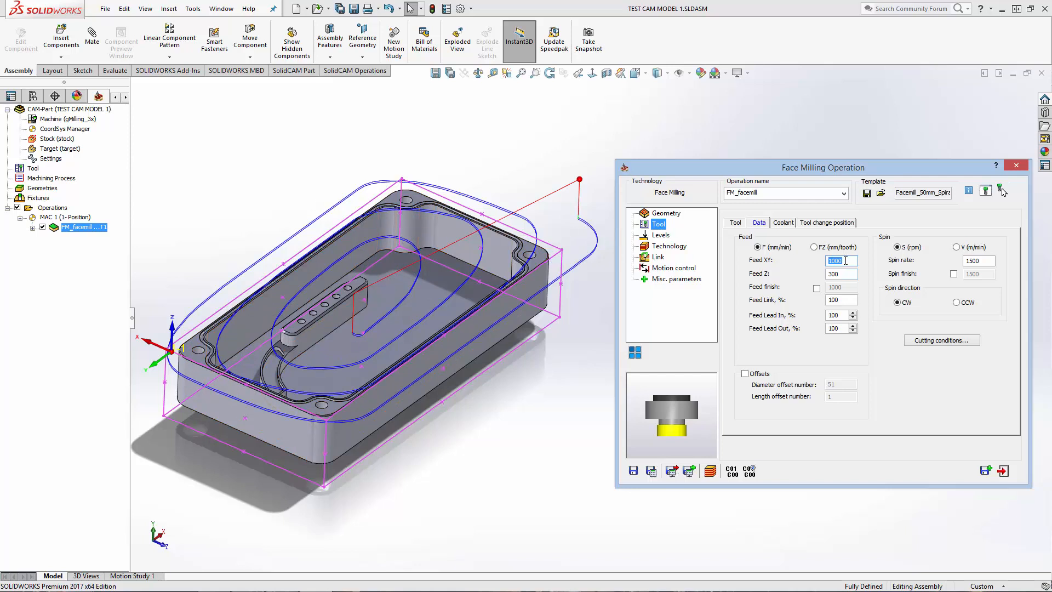
{"action": "left_click", "coordinate": [837, 276]}
{"action": "left_click", "coordinate": [842, 261]}
{"action": "left_click", "coordinate": [660, 236]}
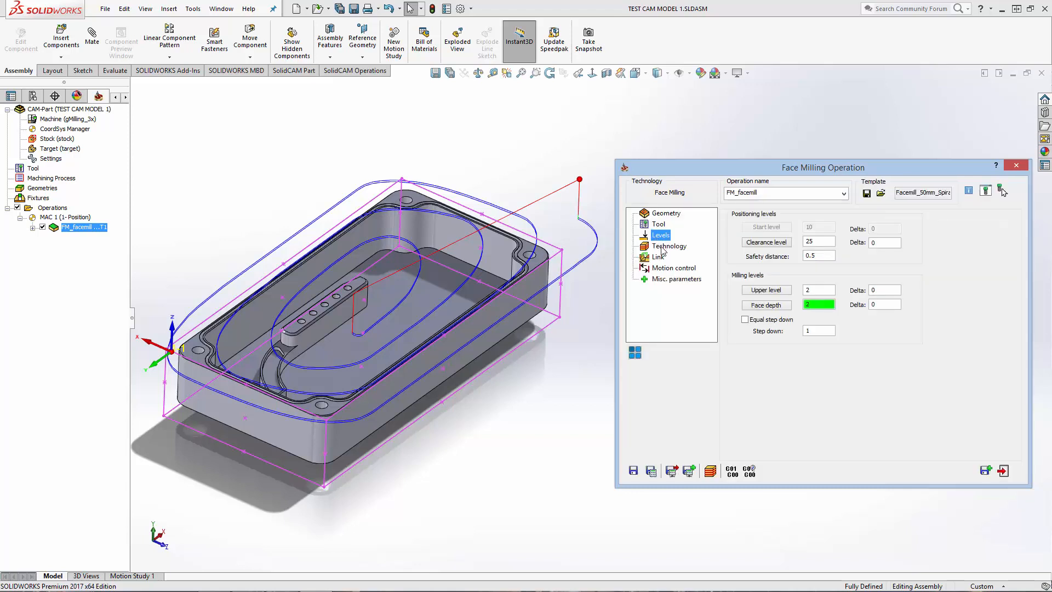
{"action": "left_click", "coordinate": [658, 224]}
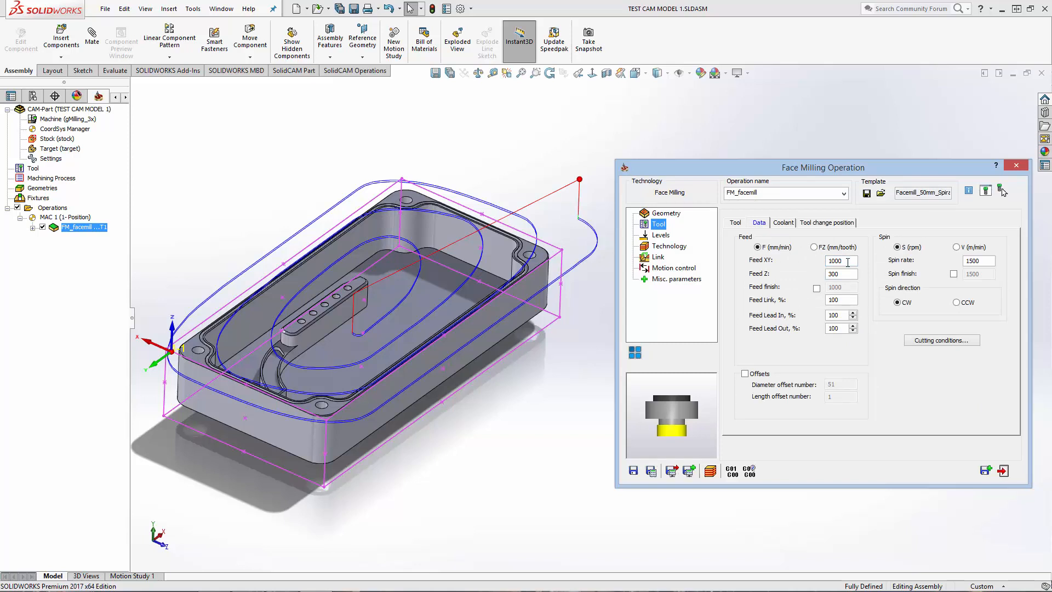
- Try the One Pass technology for the face milling operation in place of Spiral
{"action": "left_click", "coordinate": [669, 247]}
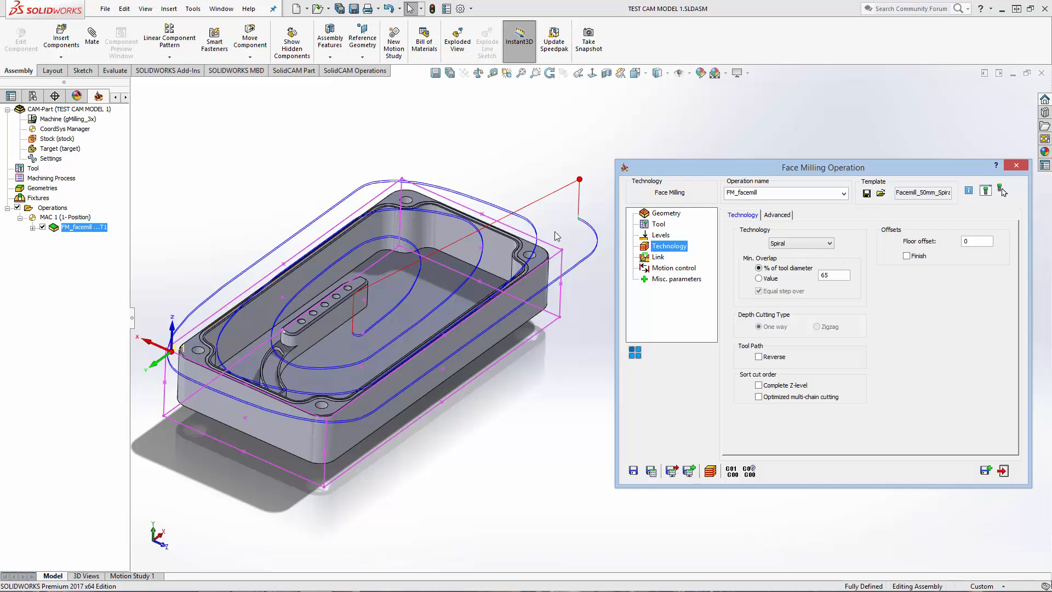
{"action": "left_click", "coordinate": [793, 244]}
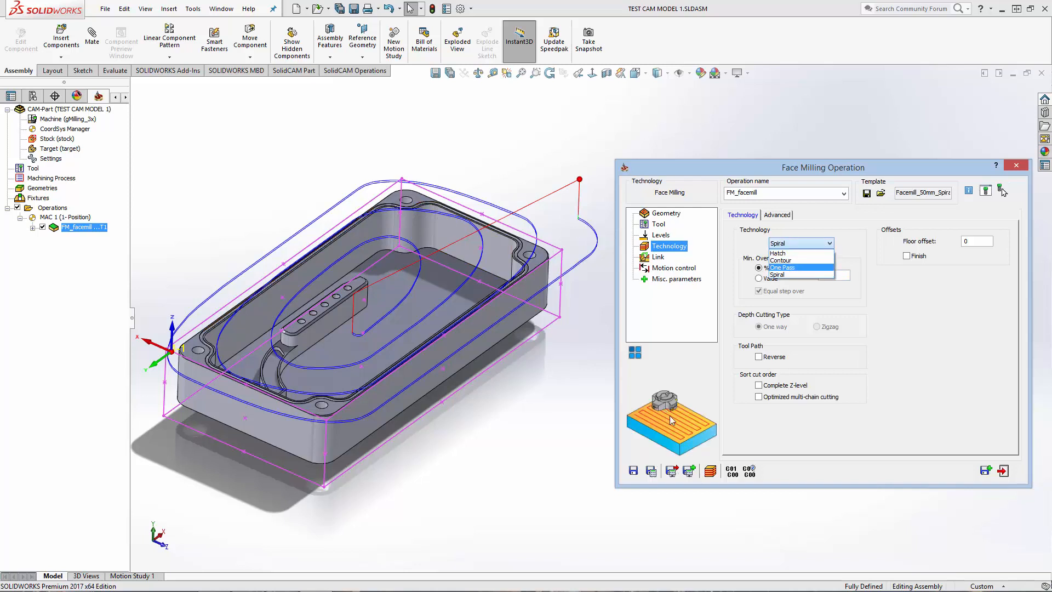
{"action": "left_click", "coordinate": [794, 275]}
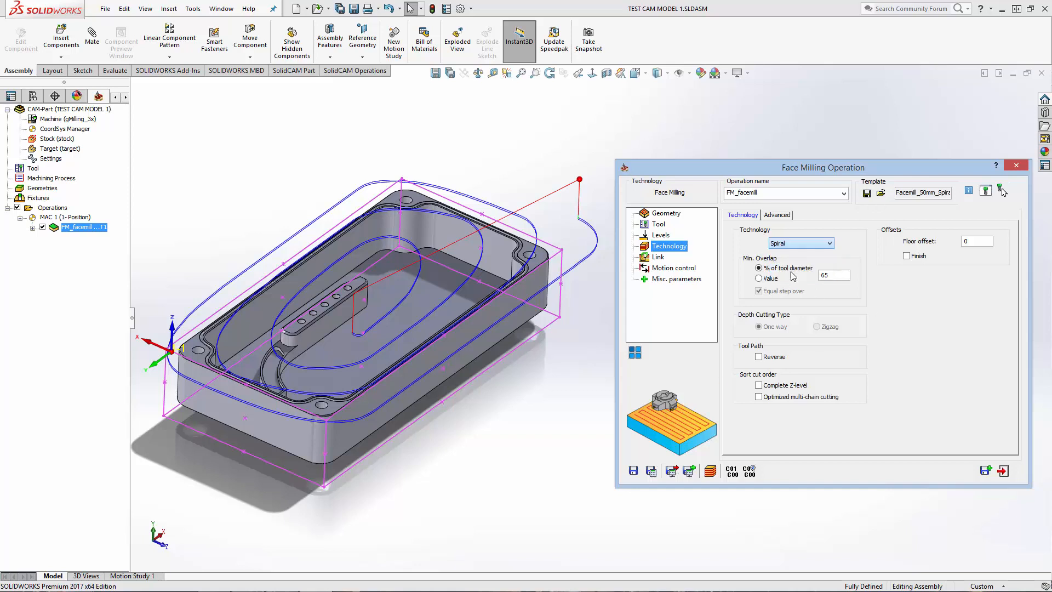
{"action": "left_click", "coordinate": [794, 243]}
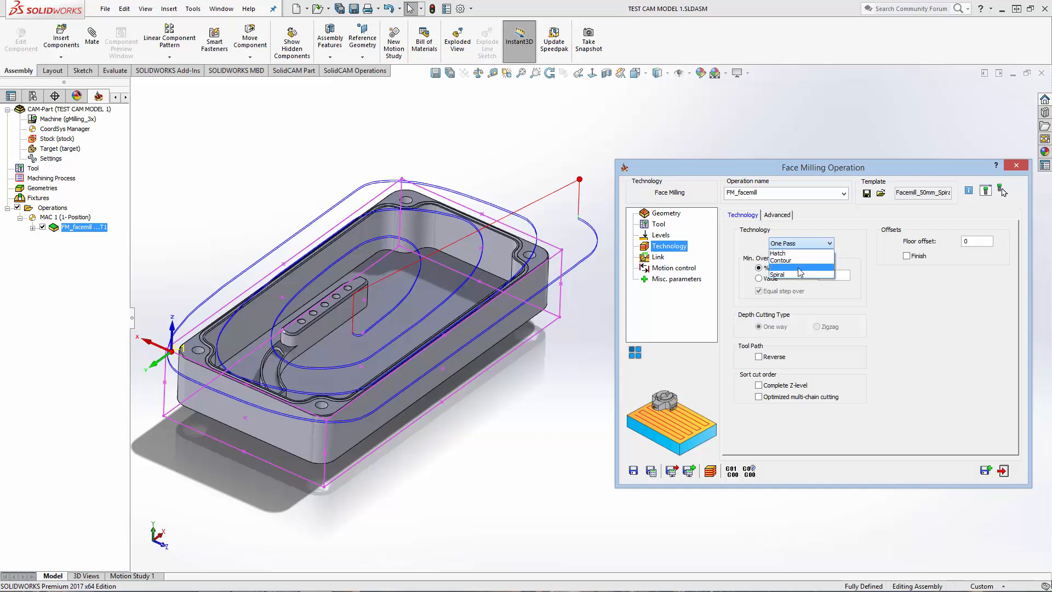
{"action": "left_click", "coordinate": [799, 267]}
{"action": "left_click", "coordinate": [755, 218]}
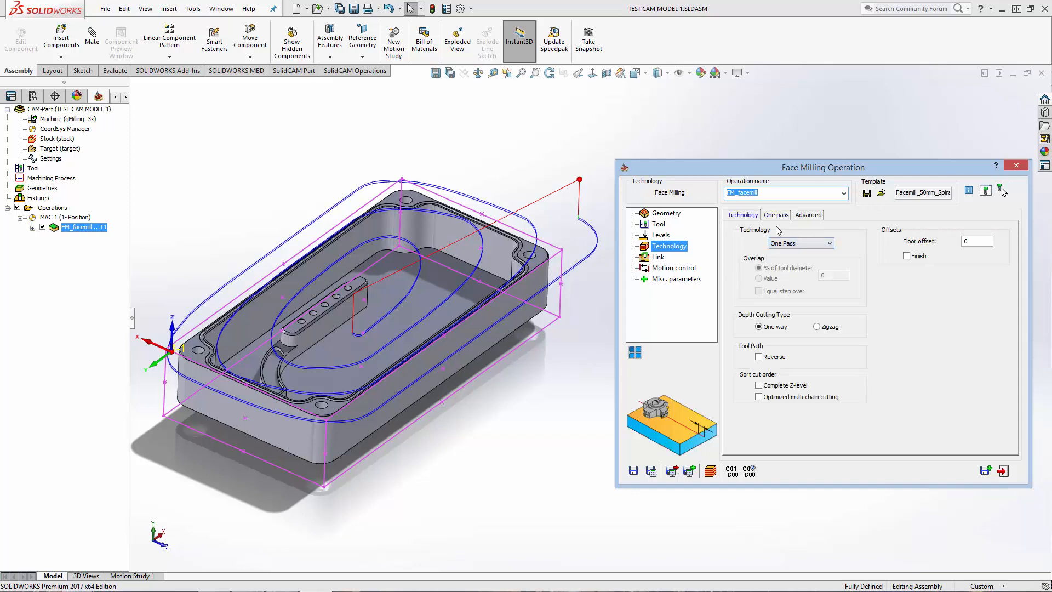
- Look at the Contour technology's settings, and set the face milling technology to Hatch
{"action": "left_click", "coordinate": [798, 244]}
{"action": "left_click", "coordinate": [791, 265]}
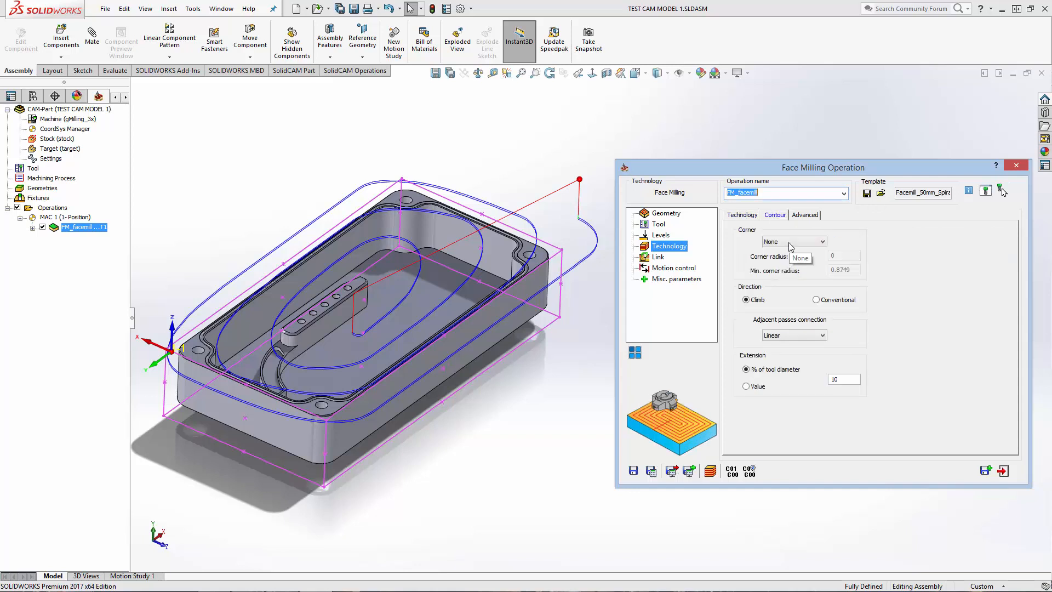
{"action": "left_click", "coordinate": [794, 242]}
{"action": "left_click", "coordinate": [743, 216]}
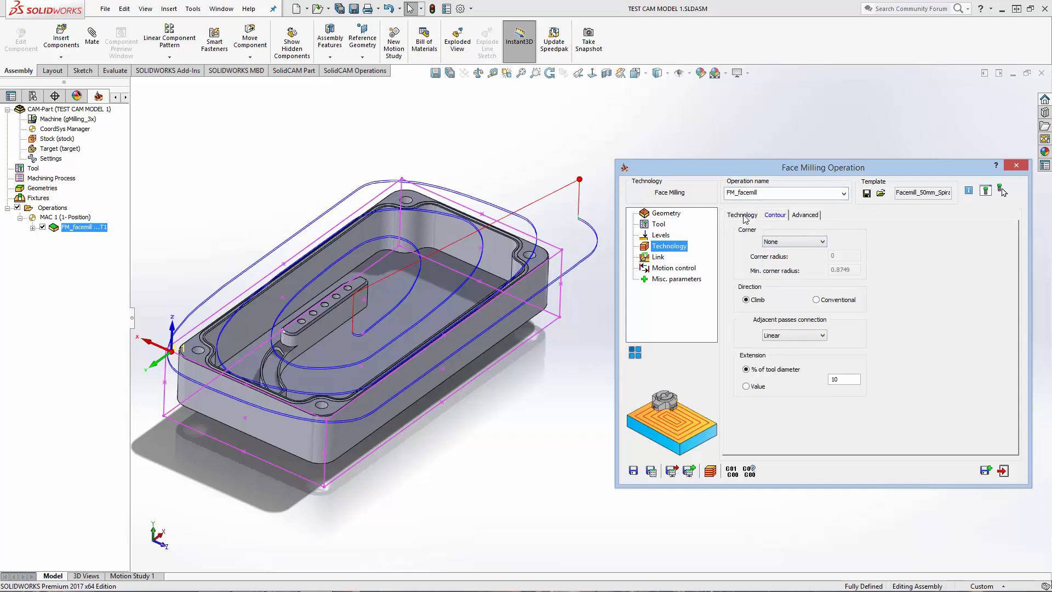
{"action": "left_click", "coordinate": [794, 242]}
{"action": "left_click", "coordinate": [785, 258]}
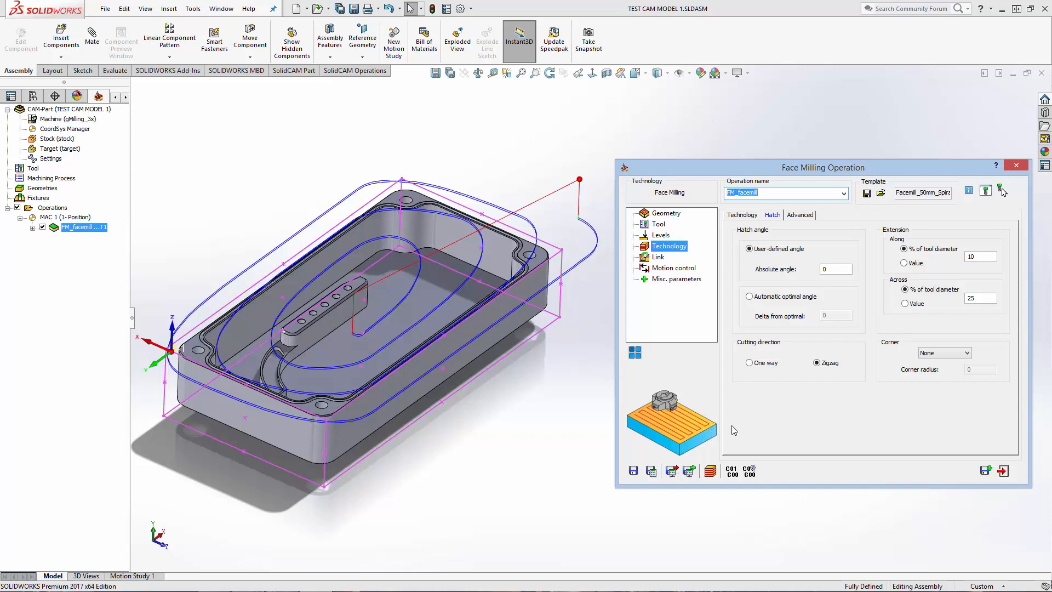
- Save and calculate the Hatch face milling toolpath, and simulate it in SolidVerify to check the machining time
{"action": "left_click", "coordinate": [650, 471]}
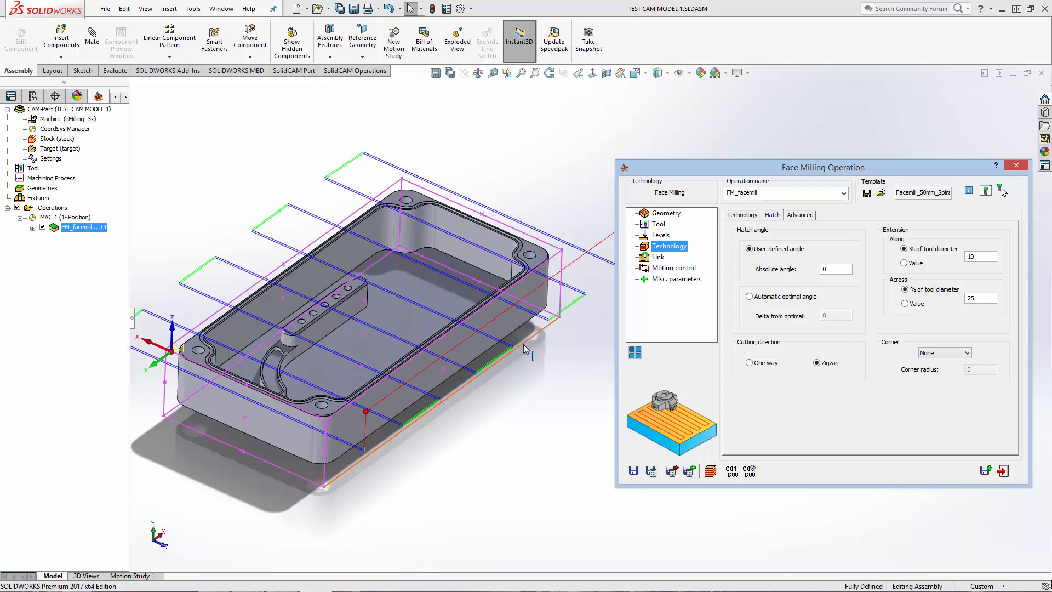
{"action": "scroll", "coordinate": [524, 349], "scroll_direction": "up", "scroll_amount": 3}
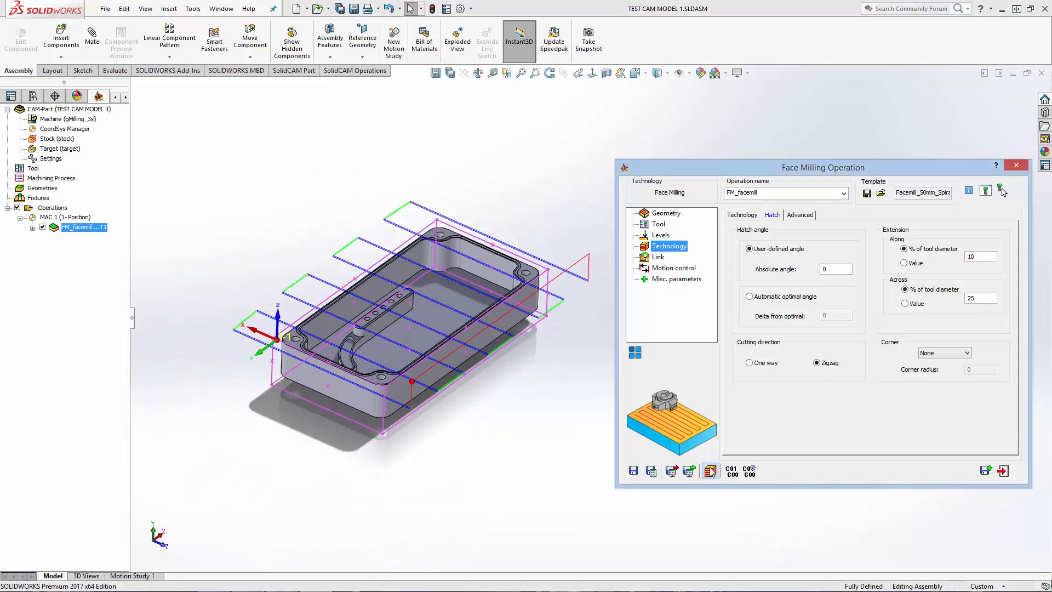
{"action": "left_click", "coordinate": [710, 470]}
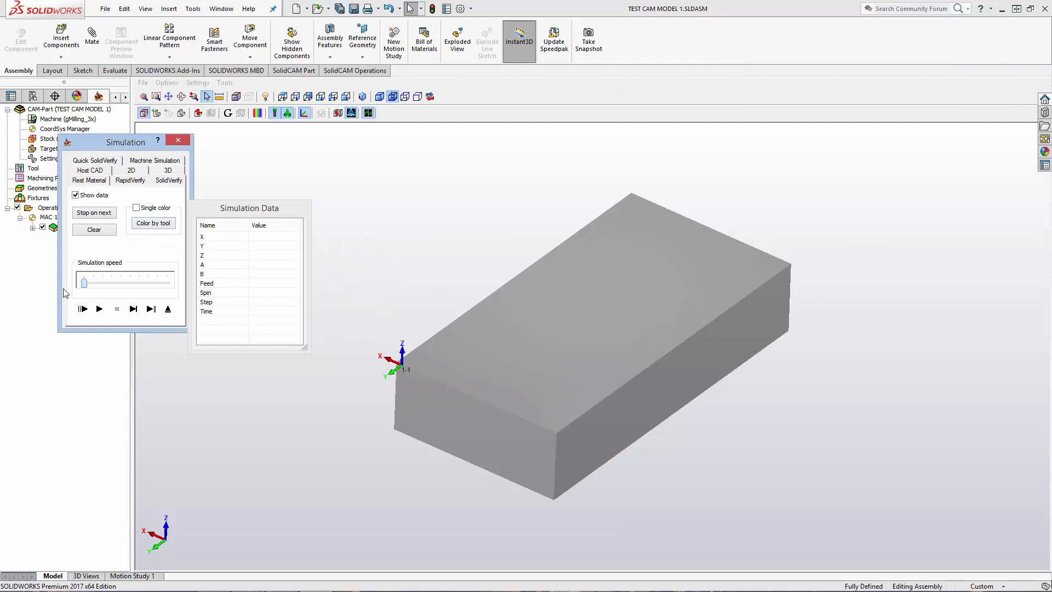
{"action": "left_click", "coordinate": [100, 309]}
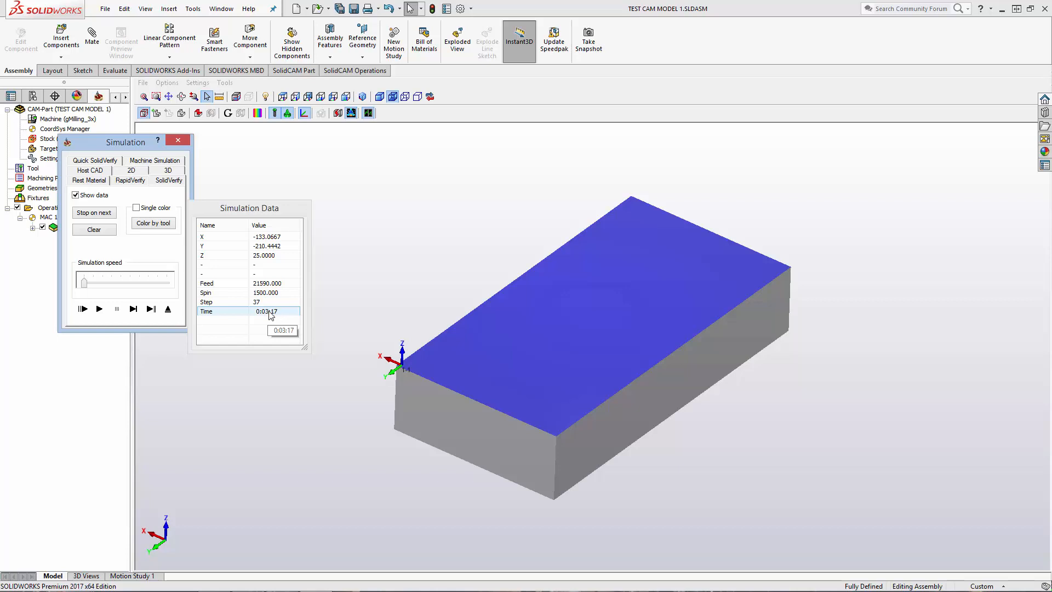
{"action": "left_click", "coordinate": [178, 141]}
- Set the face milling technology to Contour, and save and calculate the operation's toolpath
{"action": "left_click", "coordinate": [738, 215]}
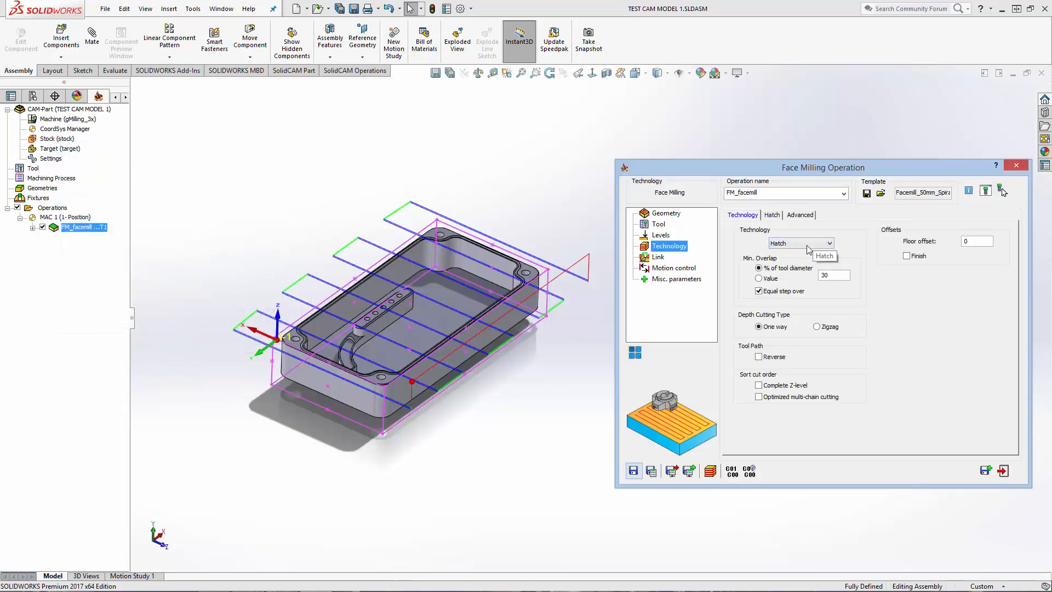
{"action": "left_click", "coordinate": [803, 244]}
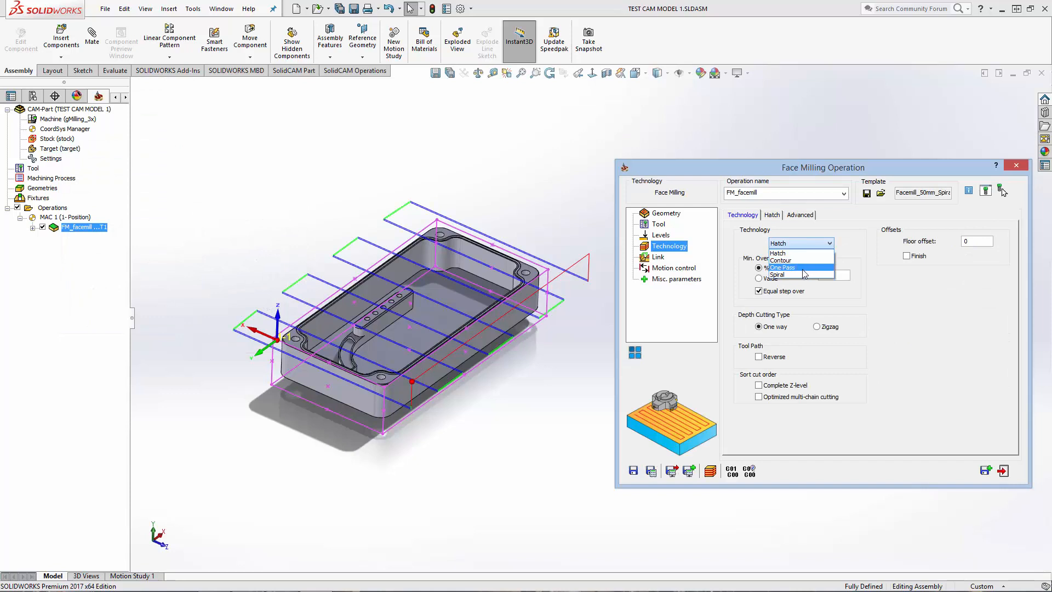
{"action": "left_click", "coordinate": [803, 274]}
{"action": "left_click", "coordinate": [797, 244]}
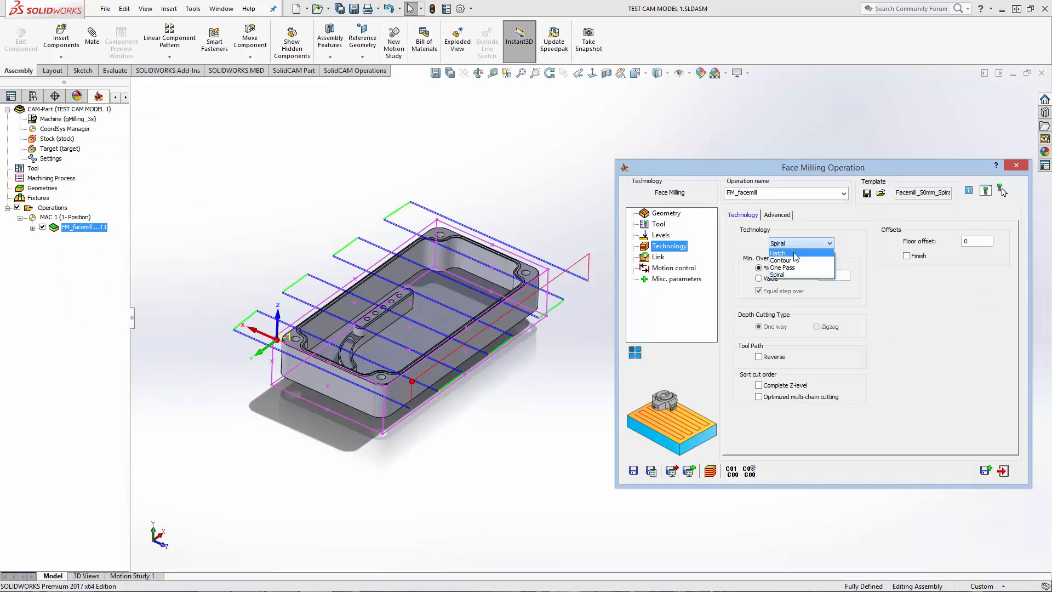
{"action": "left_click", "coordinate": [784, 260]}
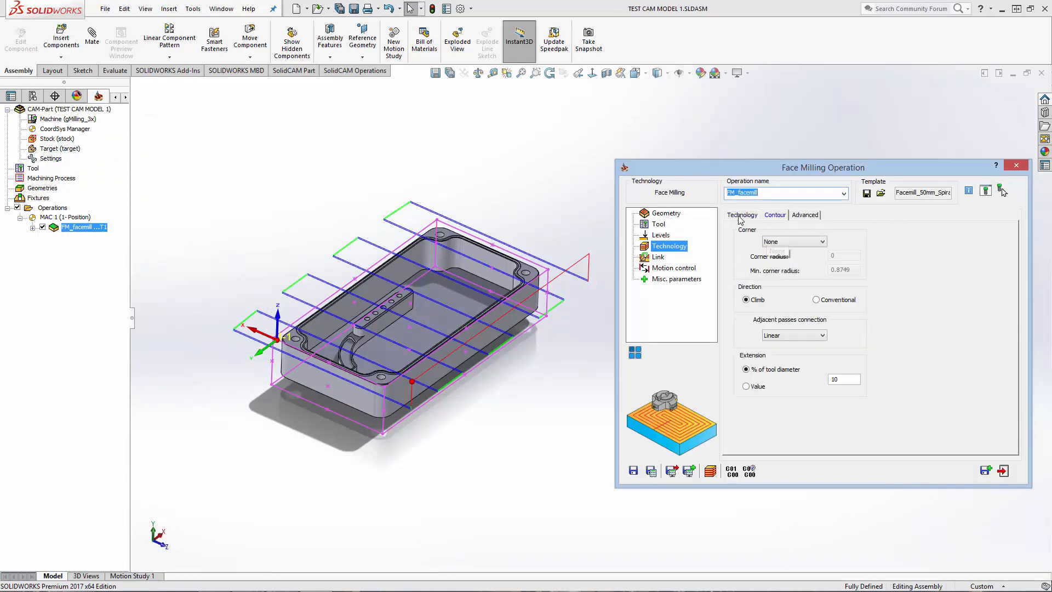
{"action": "left_click", "coordinate": [651, 472]}
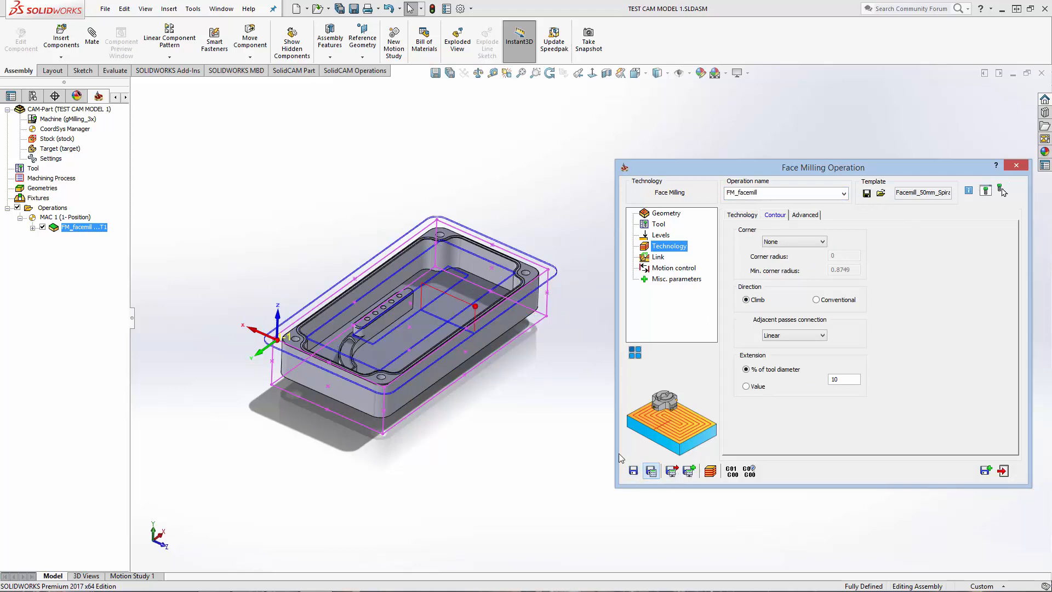
- Simulate the Contour toolpath in SolidVerify, replay the run, check its machining time, and exit the simulation
{"action": "middle_click_drag", "start_coordinate": [496, 373], "coordinate": [500, 378]}
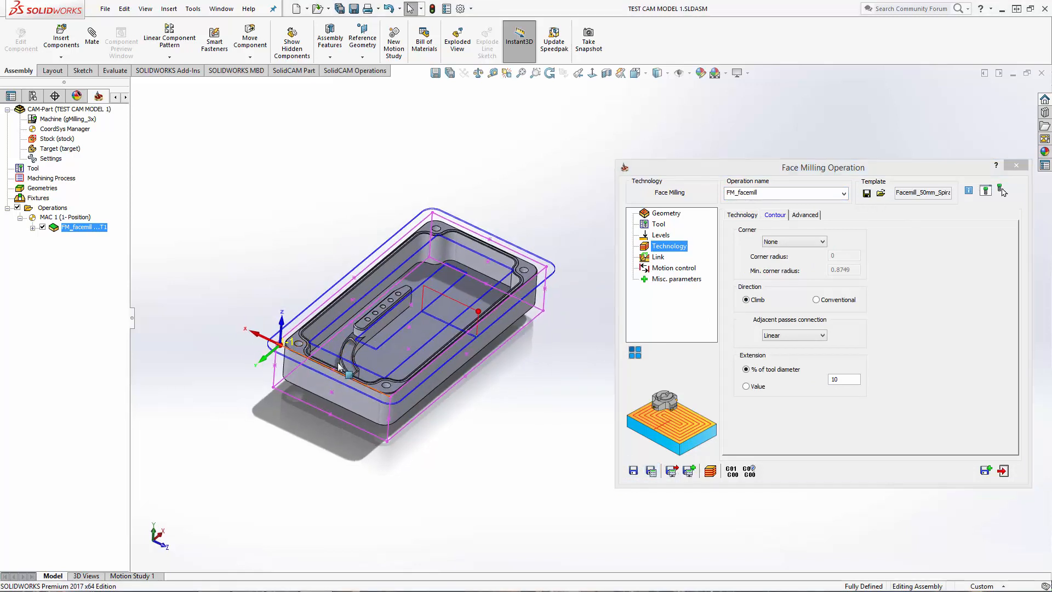
{"action": "scroll", "coordinate": [471, 346], "scroll_direction": "down", "scroll_amount": 3}
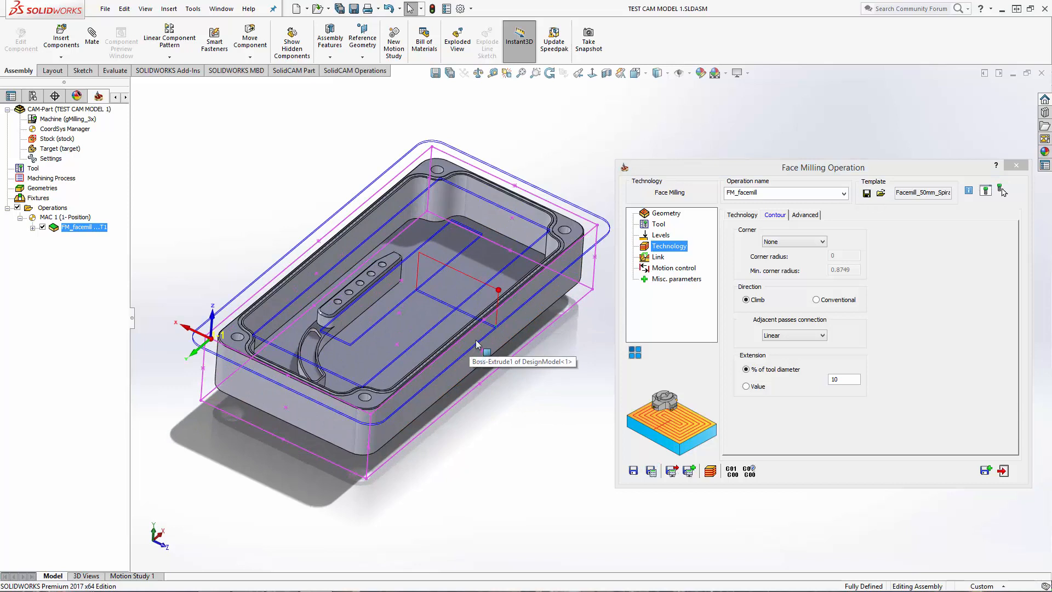
{"action": "left_click", "coordinate": [711, 470]}
{"action": "left_click", "coordinate": [150, 279]}
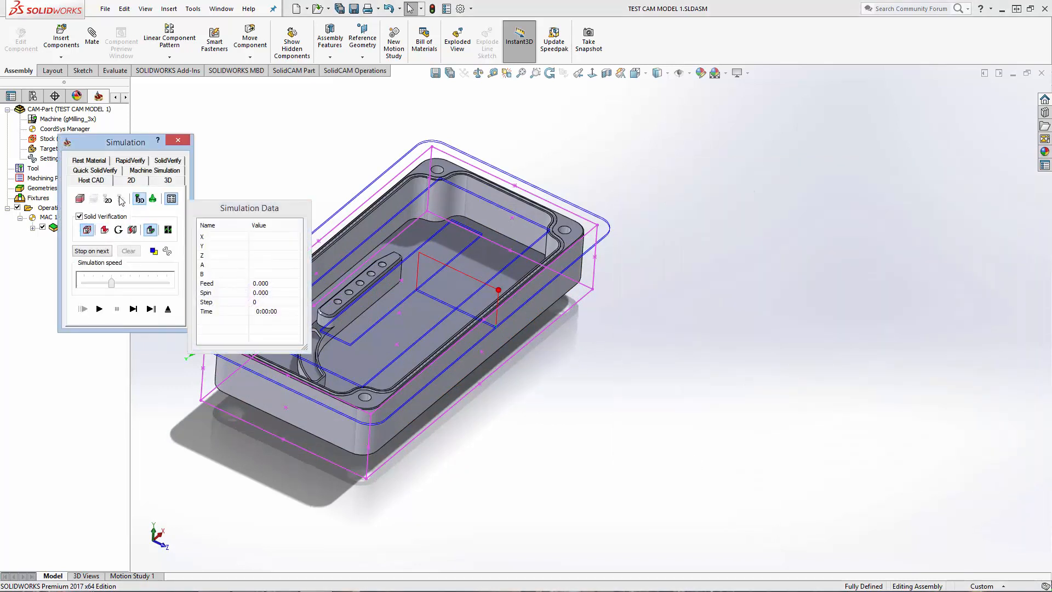
{"action": "left_click", "coordinate": [178, 162]}
{"action": "left_click", "coordinate": [100, 309]}
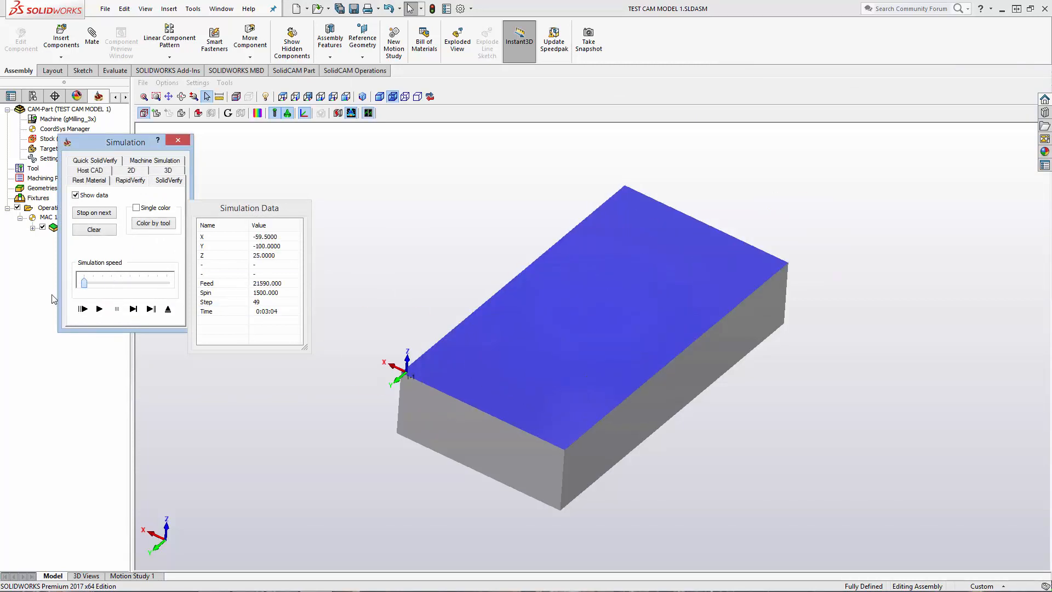
{"action": "left_click", "coordinate": [100, 310]}
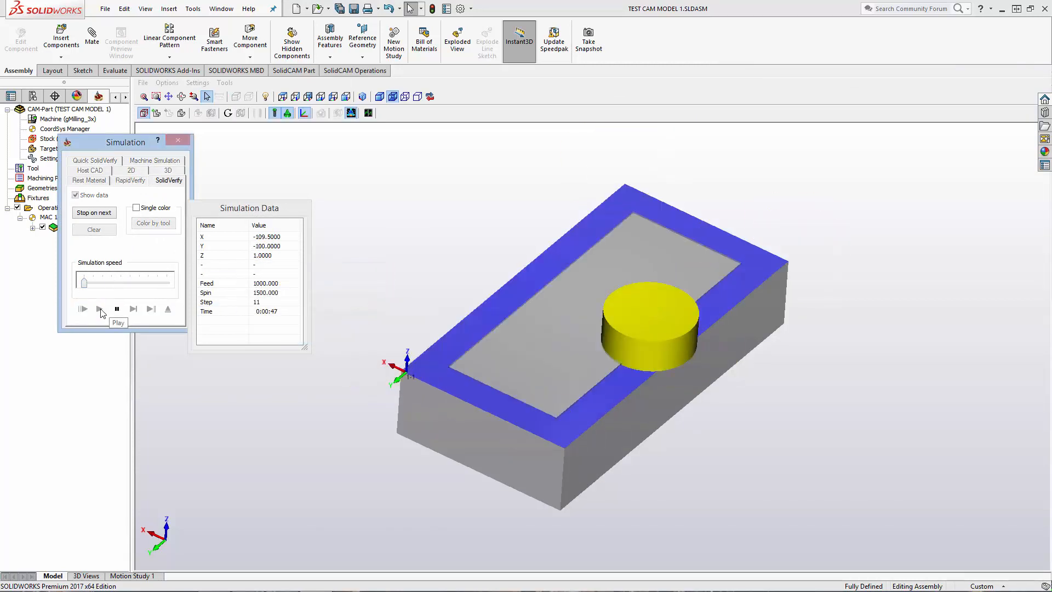
{"action": "middle_click_drag", "start_coordinate": [404, 310], "coordinate": [407, 333]}
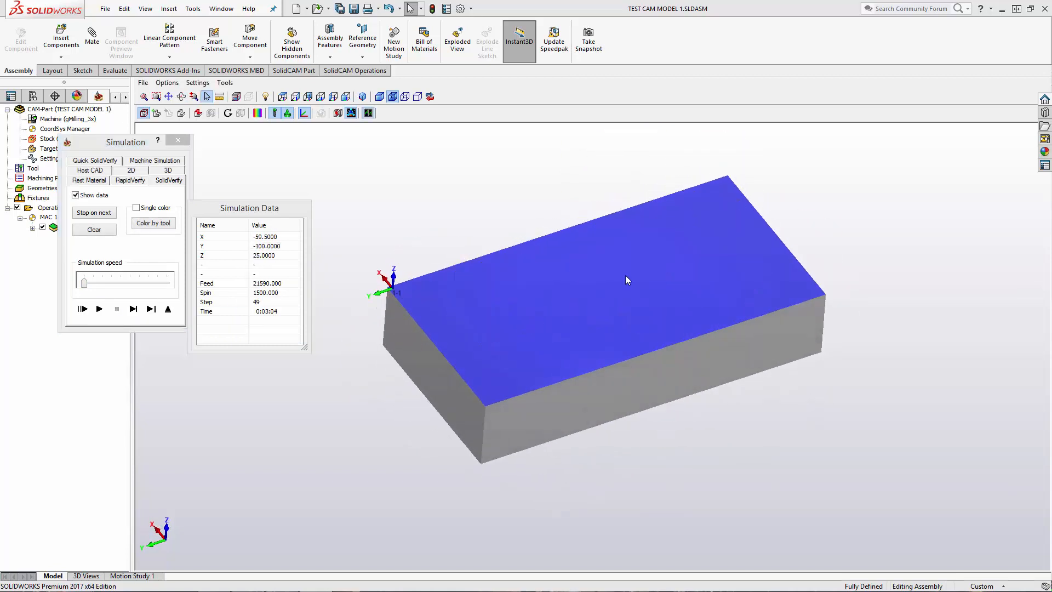
{"action": "mouse_move", "coordinate": [626, 280]}
{"action": "middle_mouse_down"}
{"action": "mouse_move", "coordinate": [648, 296]}
{"action": "mouse_move", "coordinate": [641, 268]}
{"action": "middle_mouse_up"}
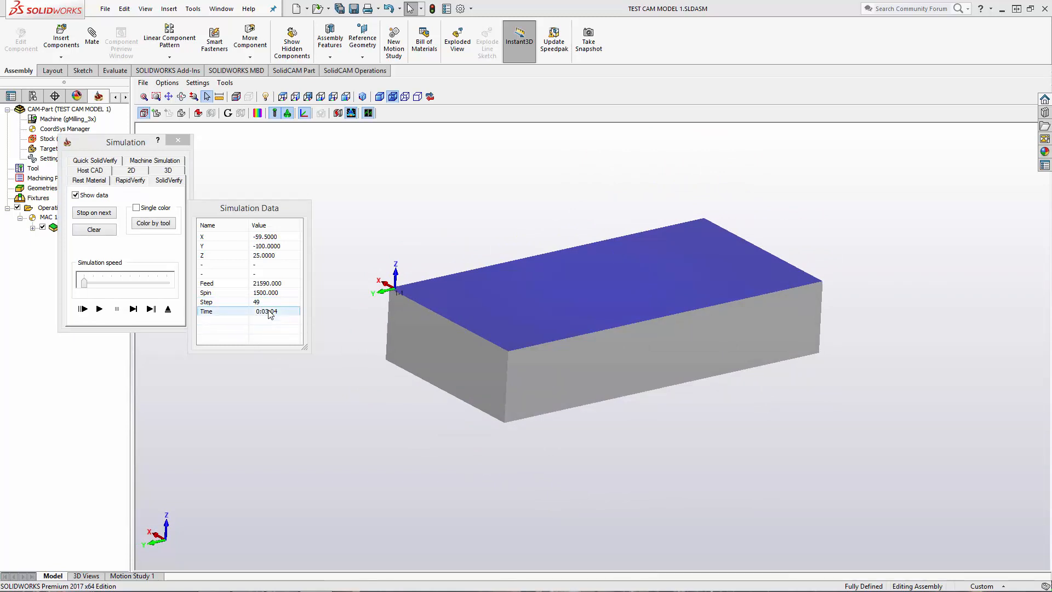
{"action": "left_click", "coordinate": [178, 140]}
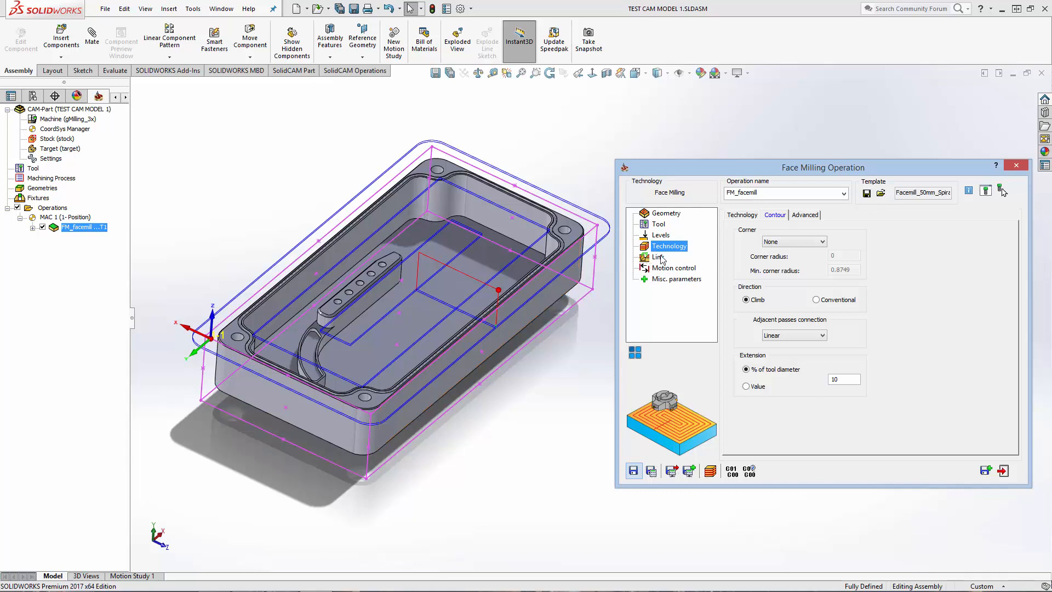
- Save and recalculate the Contour face milling operation, and close its settings
{"action": "left_click", "coordinate": [652, 471]}
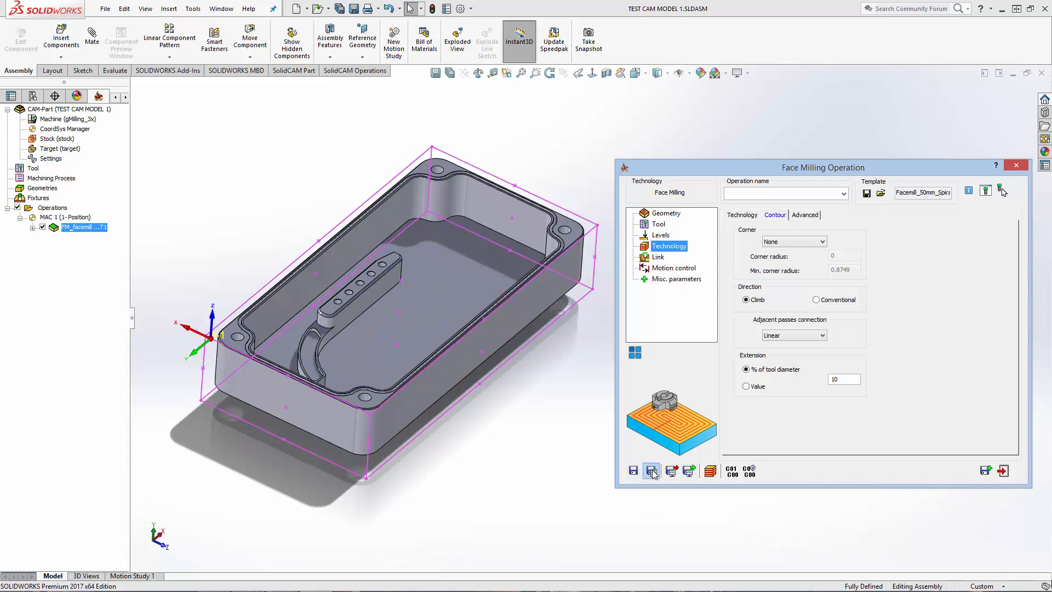
{"action": "left_click", "coordinate": [1003, 471]}
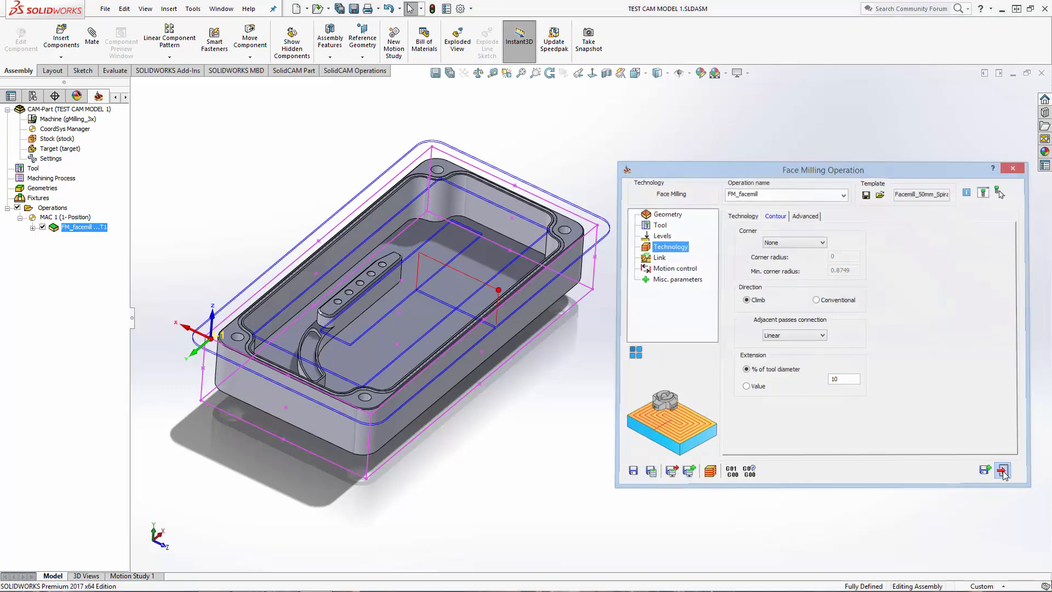